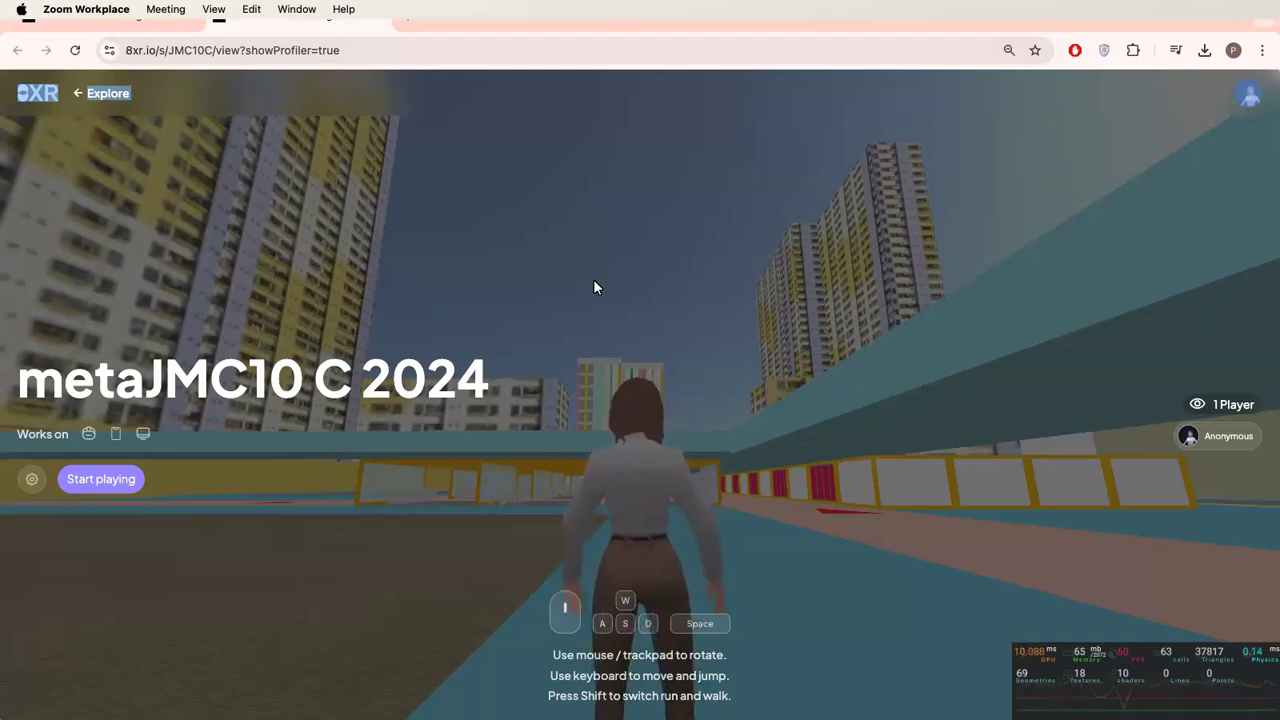
# - Start playing the metaJMC10 C 2024 scene, run the avatar across the courtyard and through the furnished glass pavilions, and exit play
pyautogui.click(140, 478)
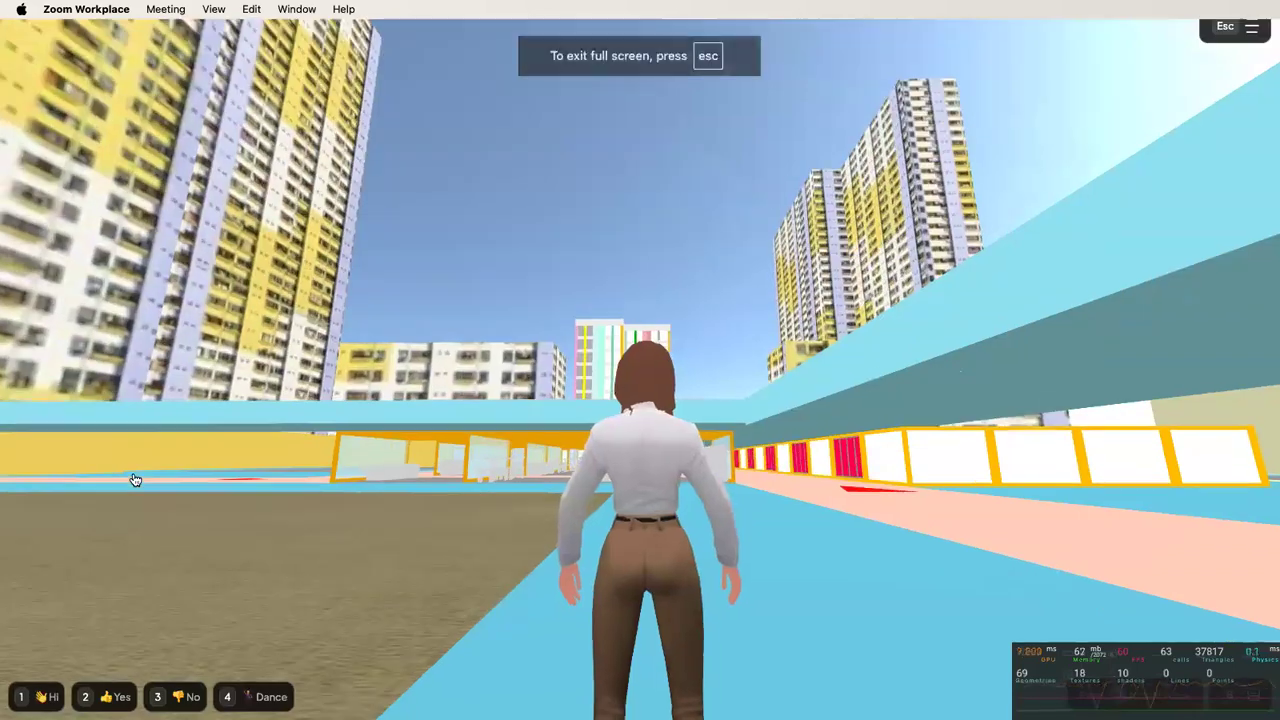
pyautogui.press('w')
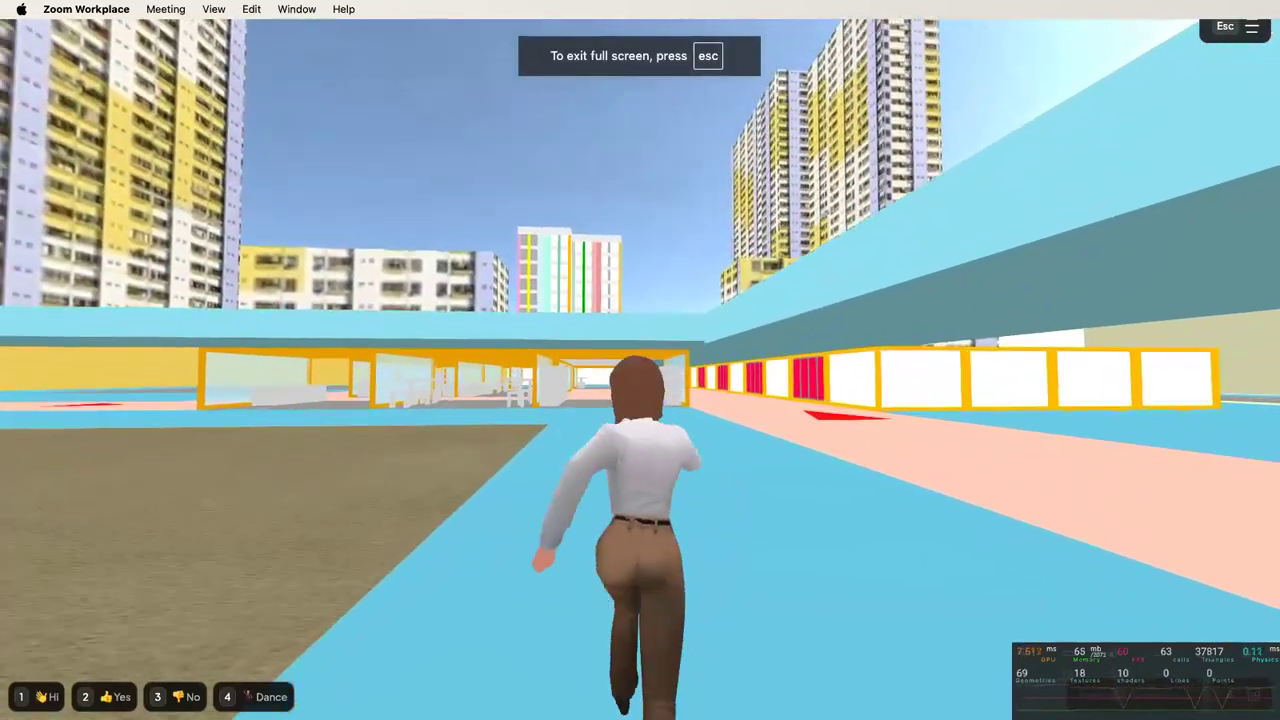
pyautogui.press('w')
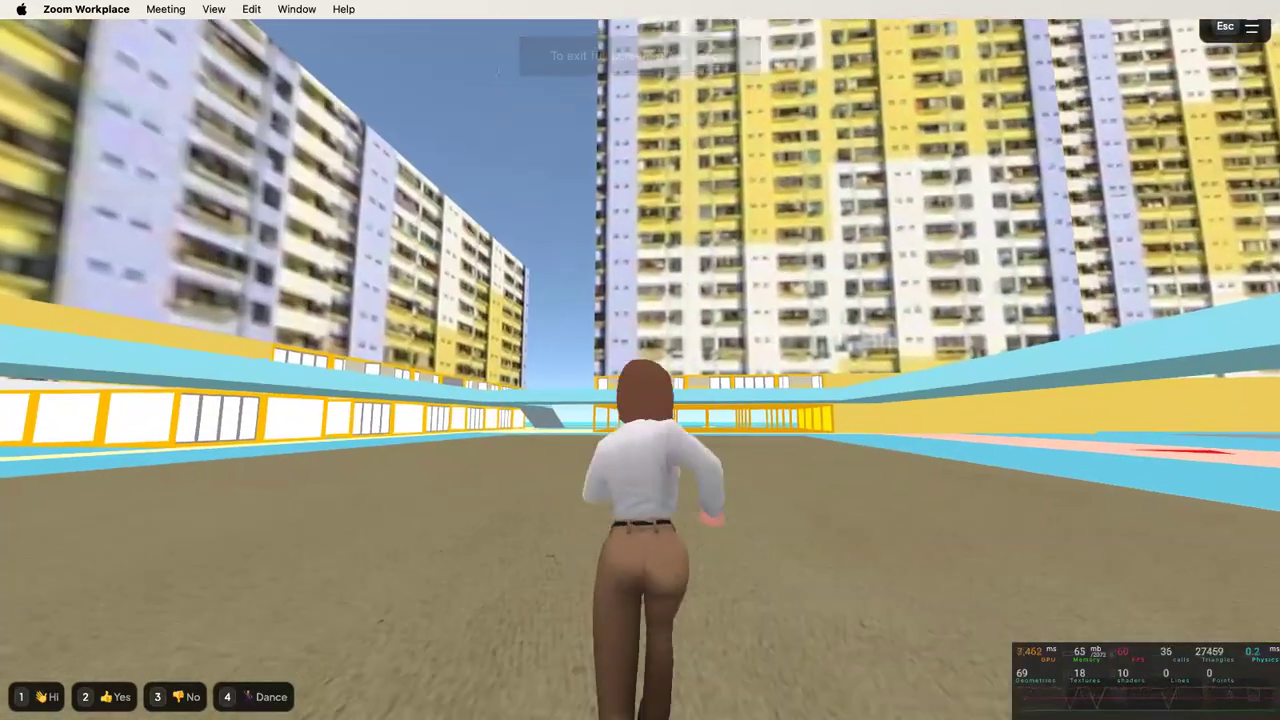
pyautogui.press('w')
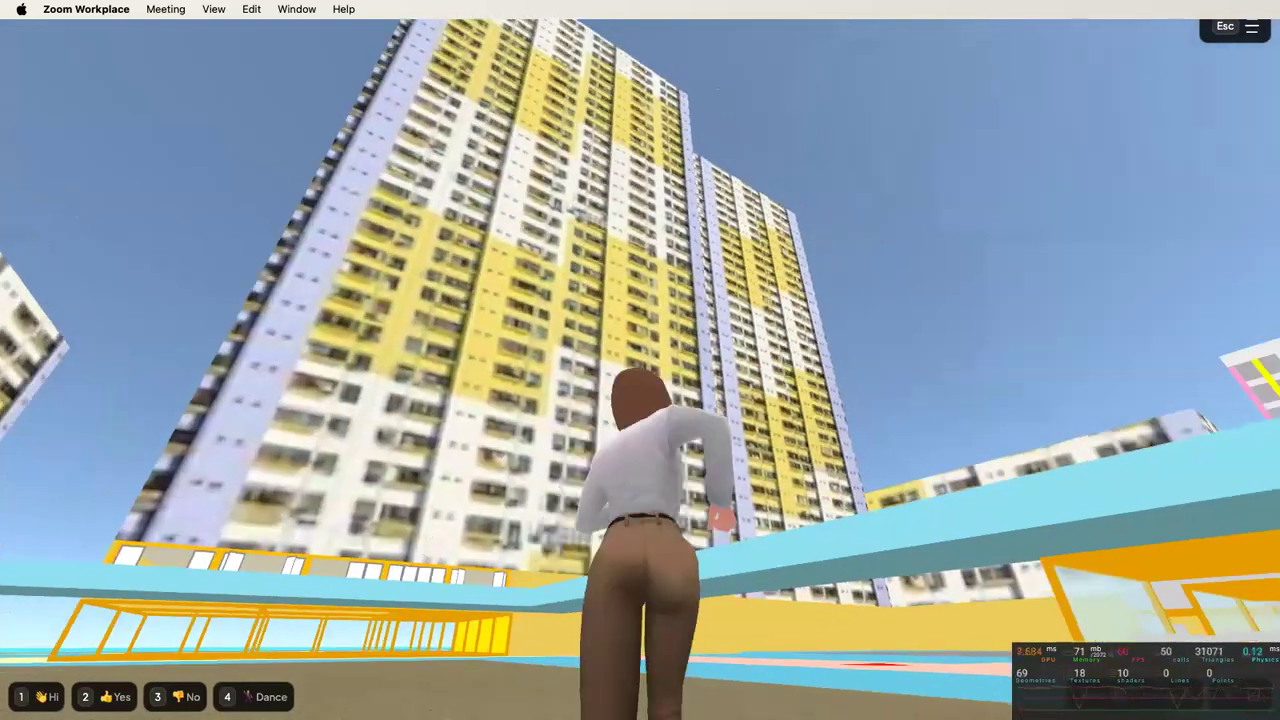
pyautogui.press('w')
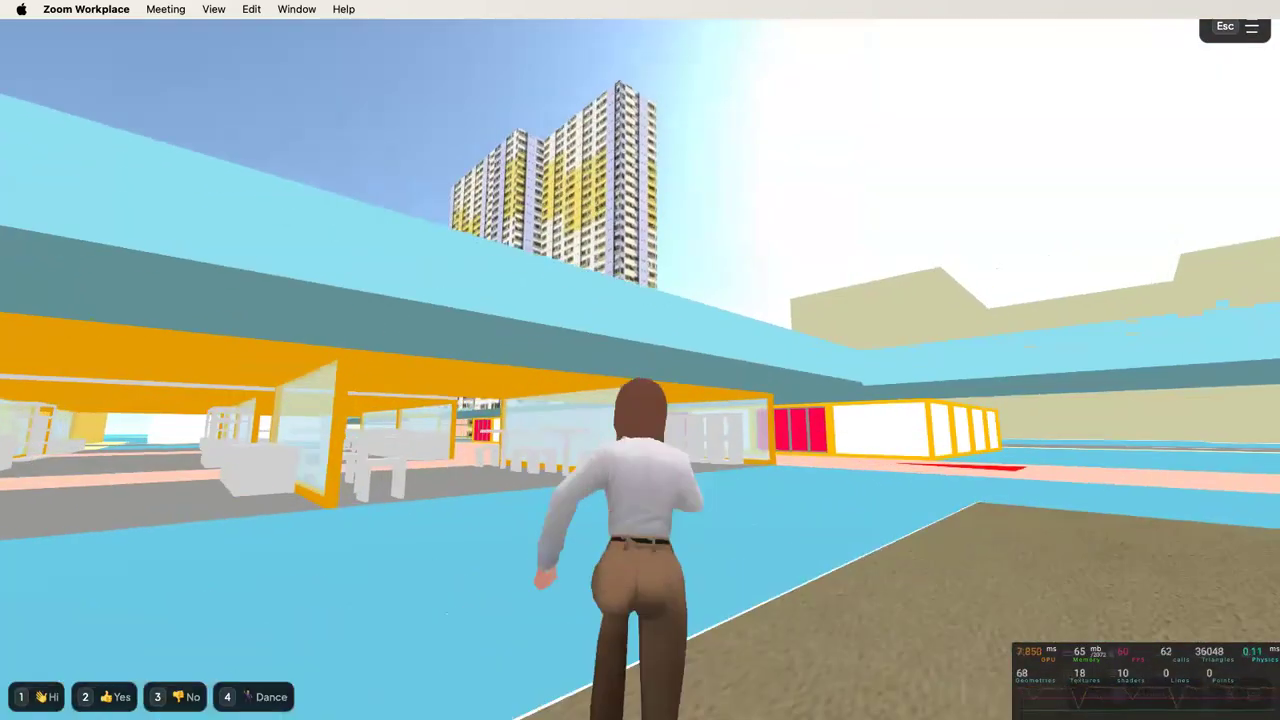
pyautogui.press('w')
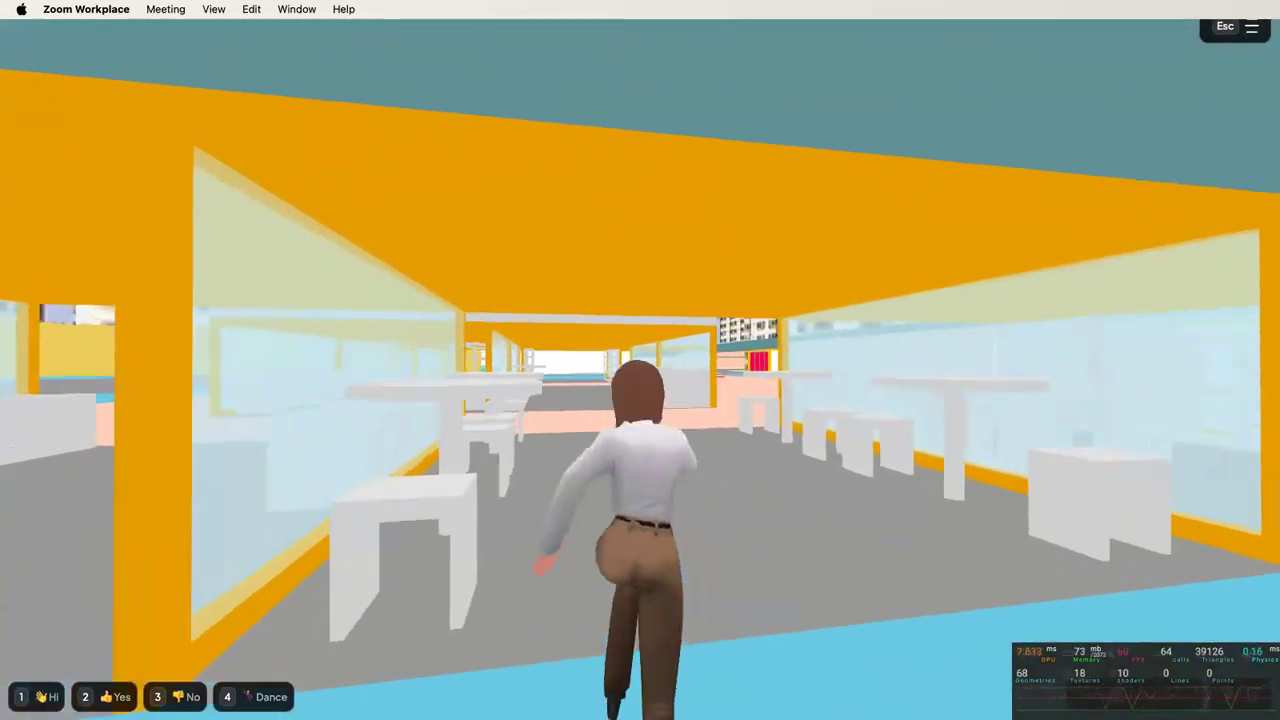
pyautogui.press('w')
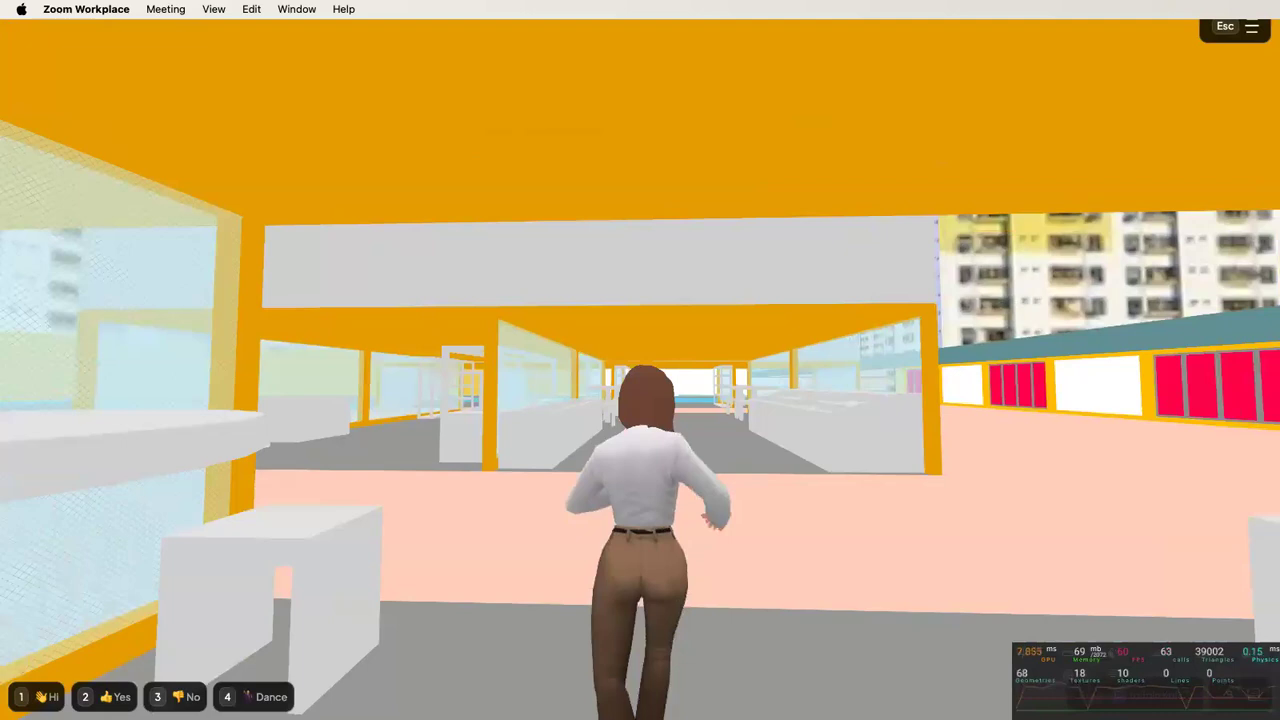
pyautogui.press('w')
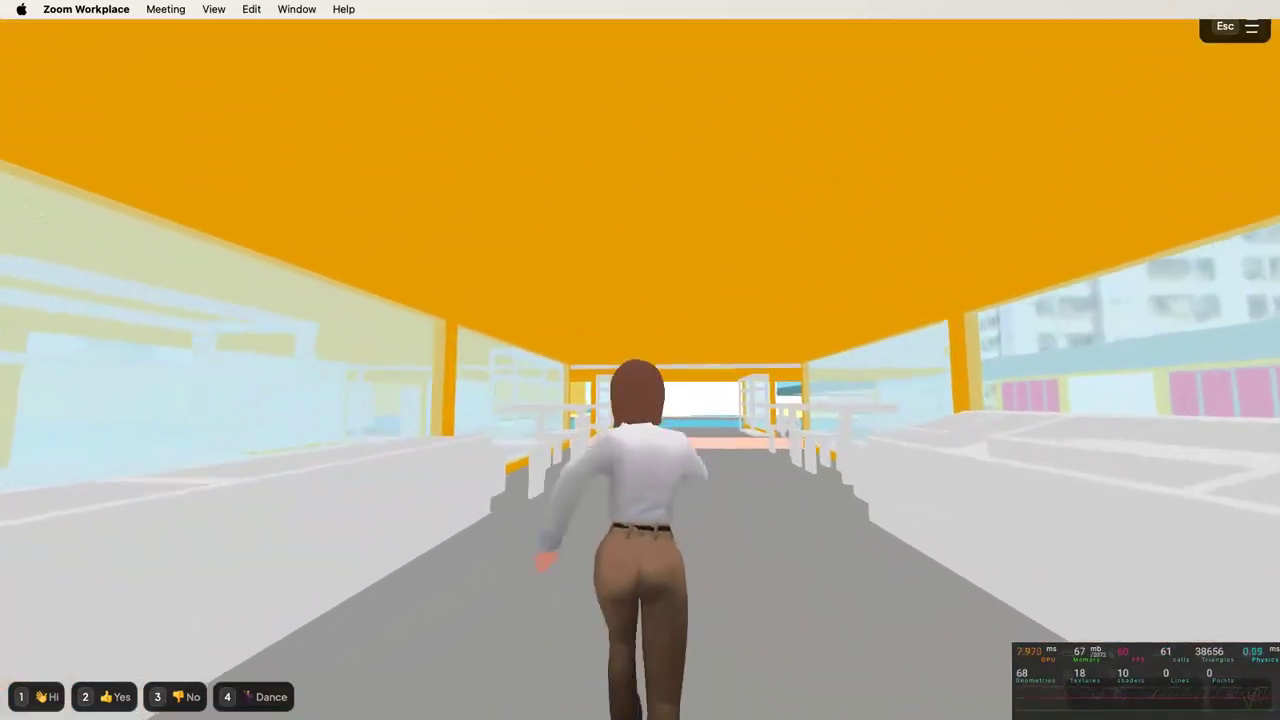
pyautogui.press('w')
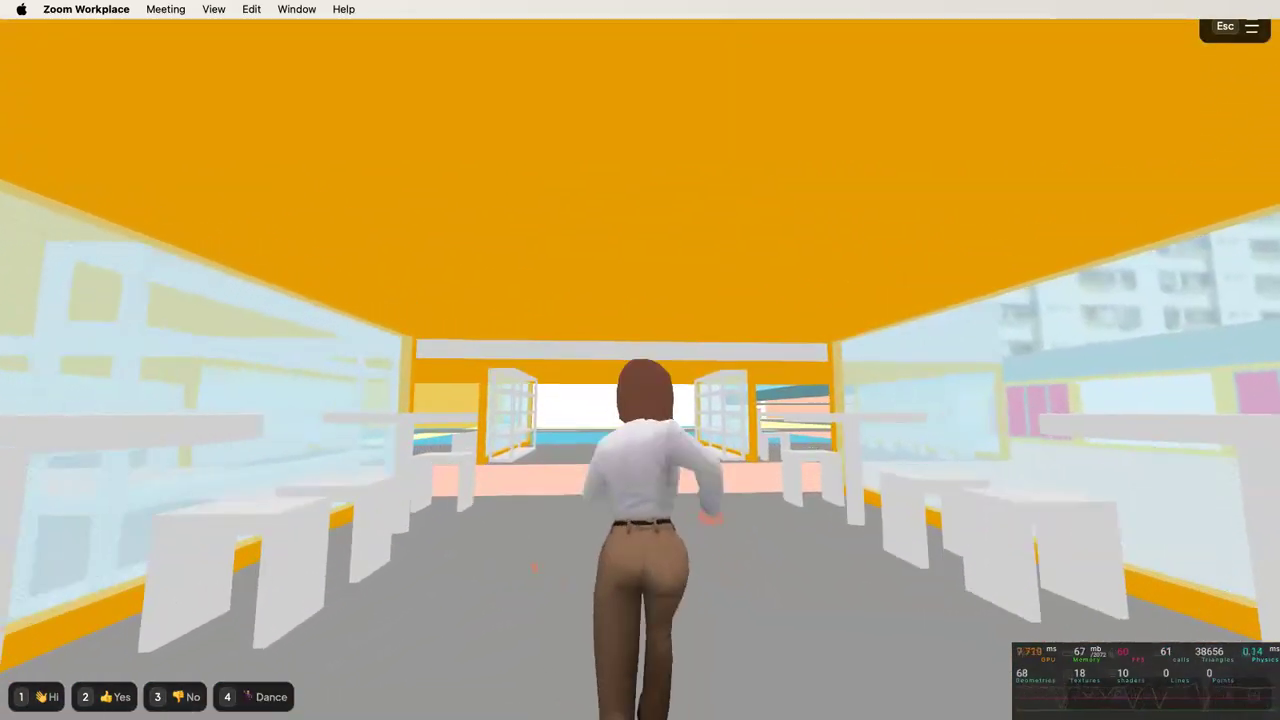
pyautogui.press('Escape')
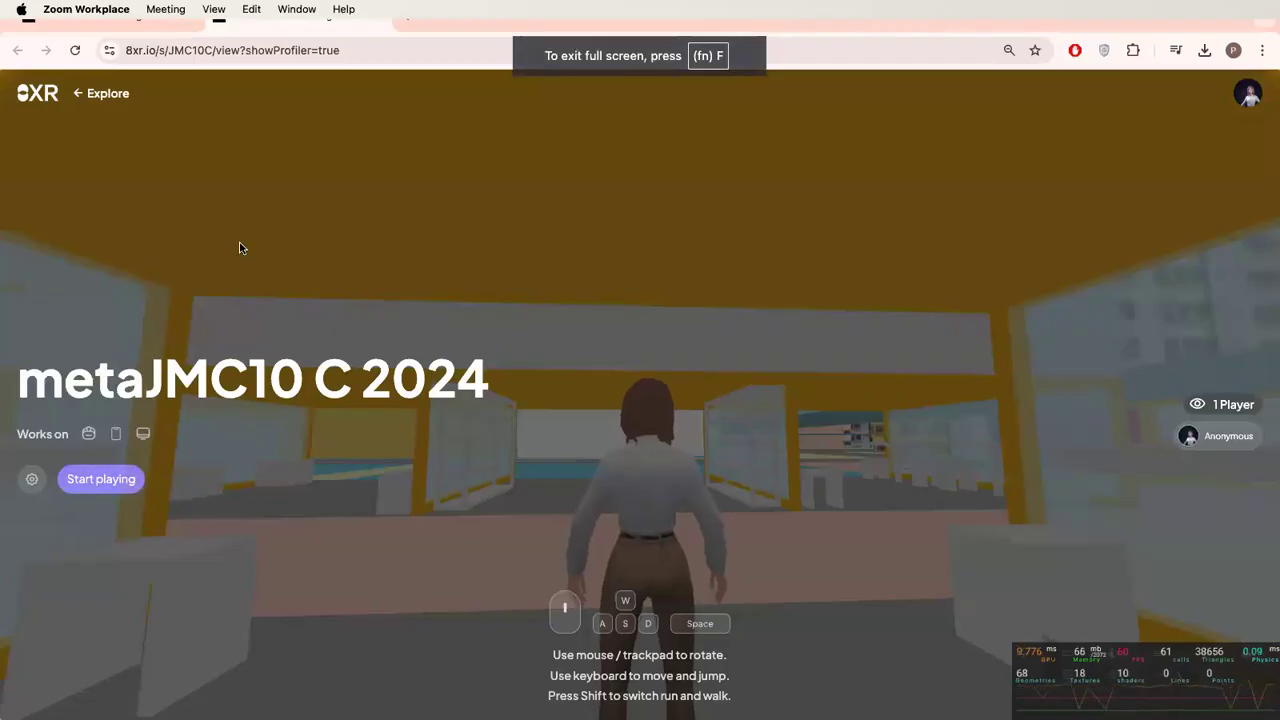
# - Switch to the 8XR home page and open the account's My Projects overview
pyautogui.click(134, 27)
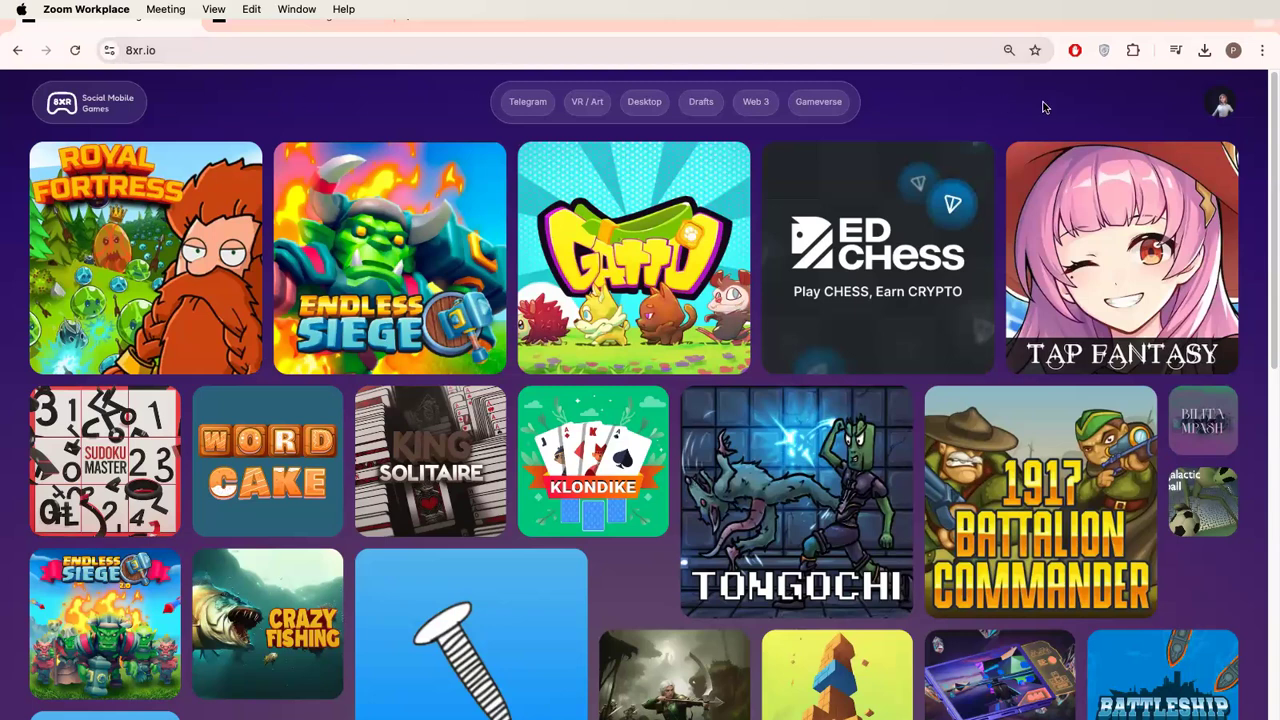
pyautogui.click(1224, 105)
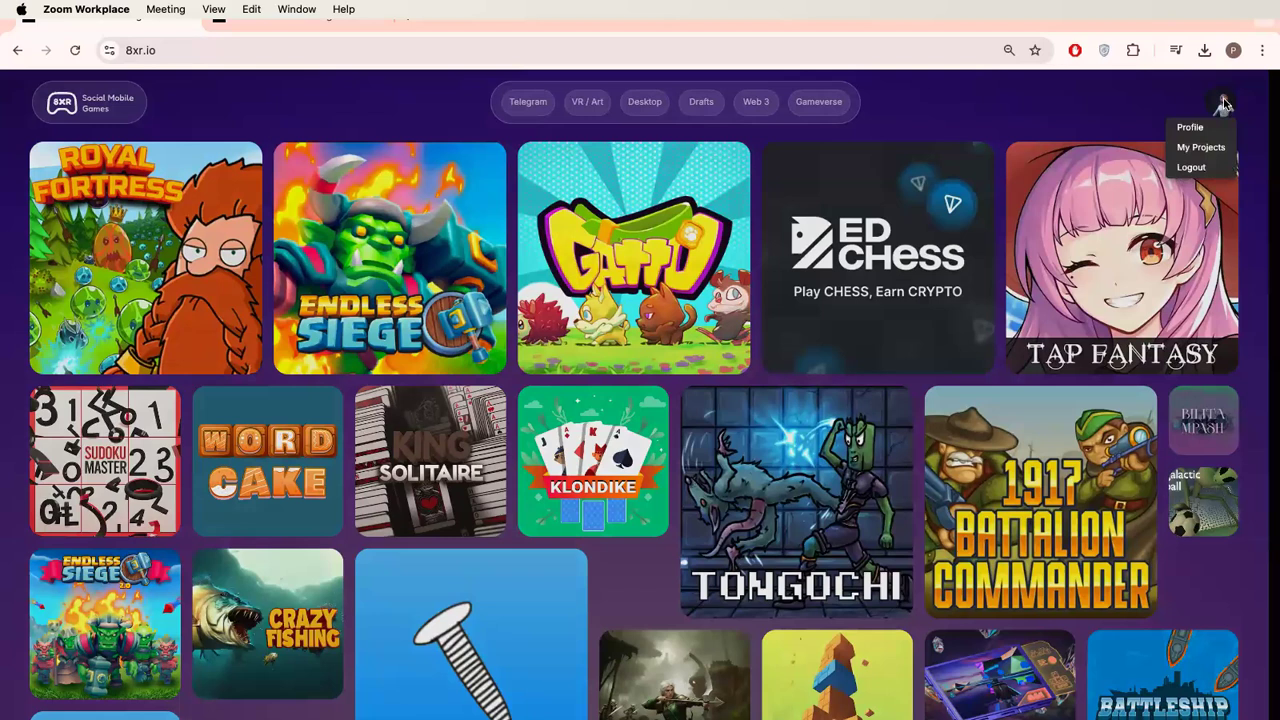
pyautogui.click(1201, 147)
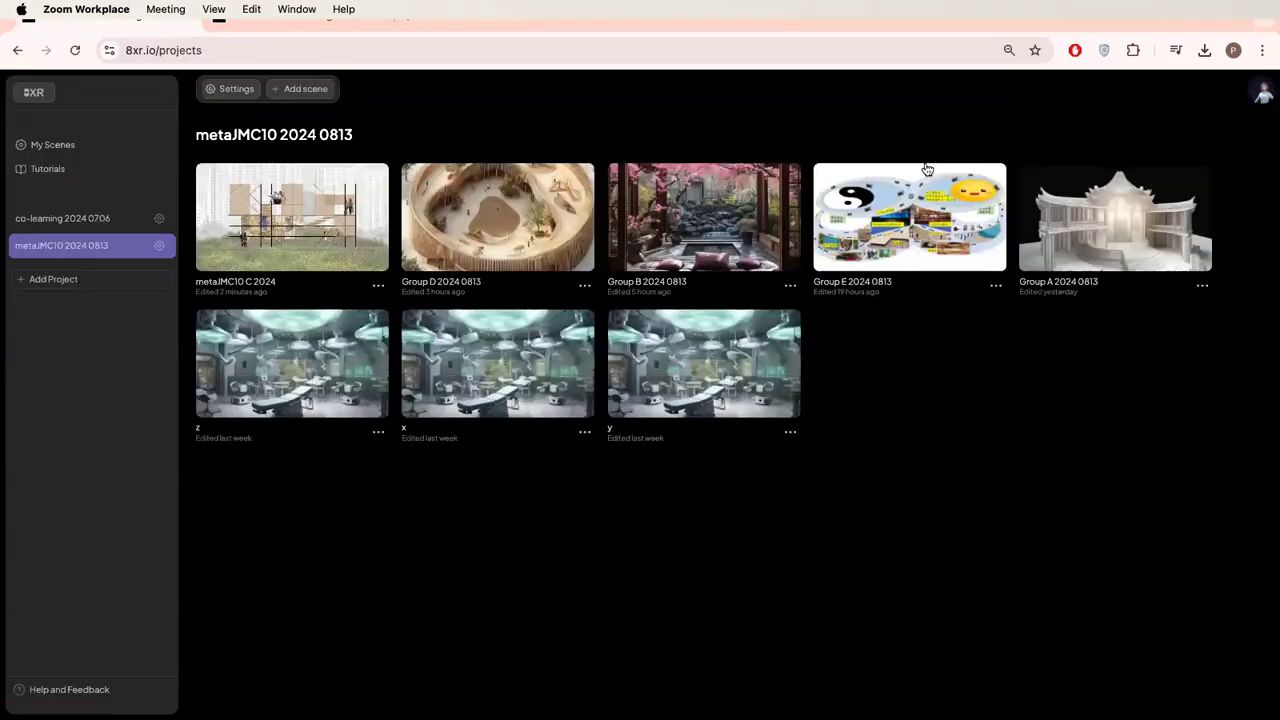
# - Open the form for adding a new project and go to its member invitation field
pyautogui.click(129, 283)
pyautogui.click(350, 292)
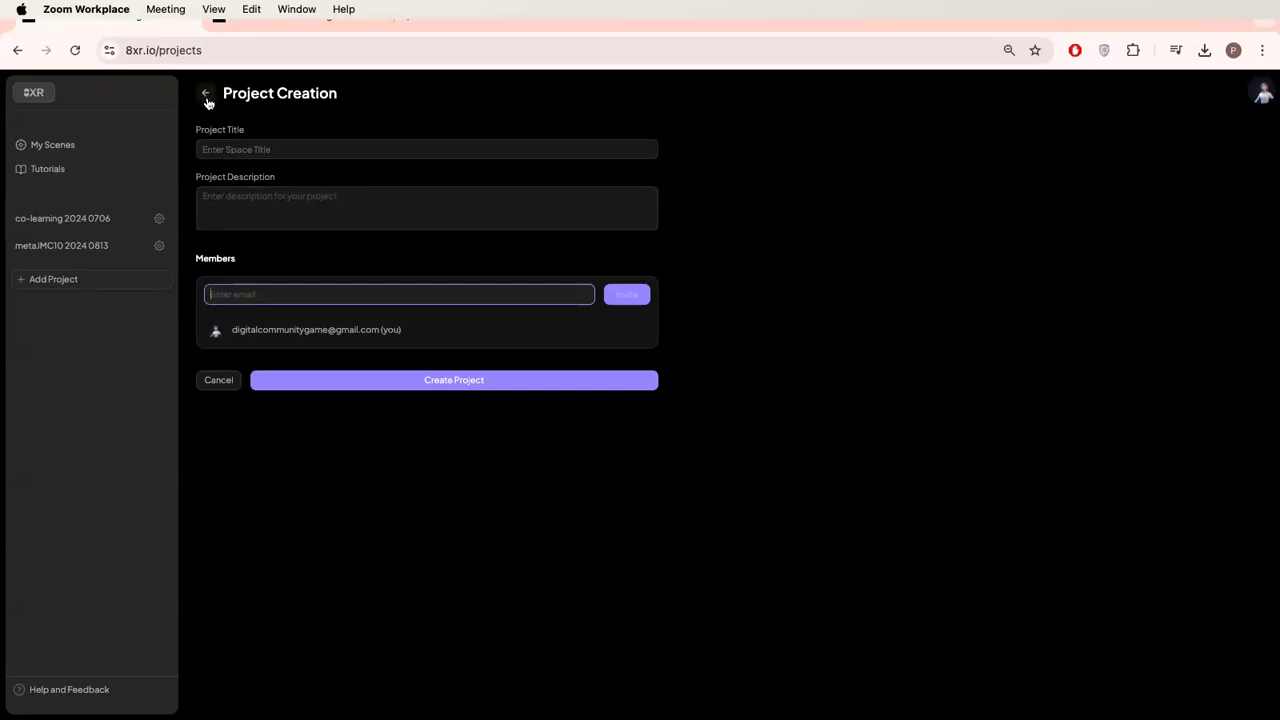
# - Open the metaJMC10 C 2024 scene from My Scenes for editing and focus the view on its Directional Light
pyautogui.click(85, 146)
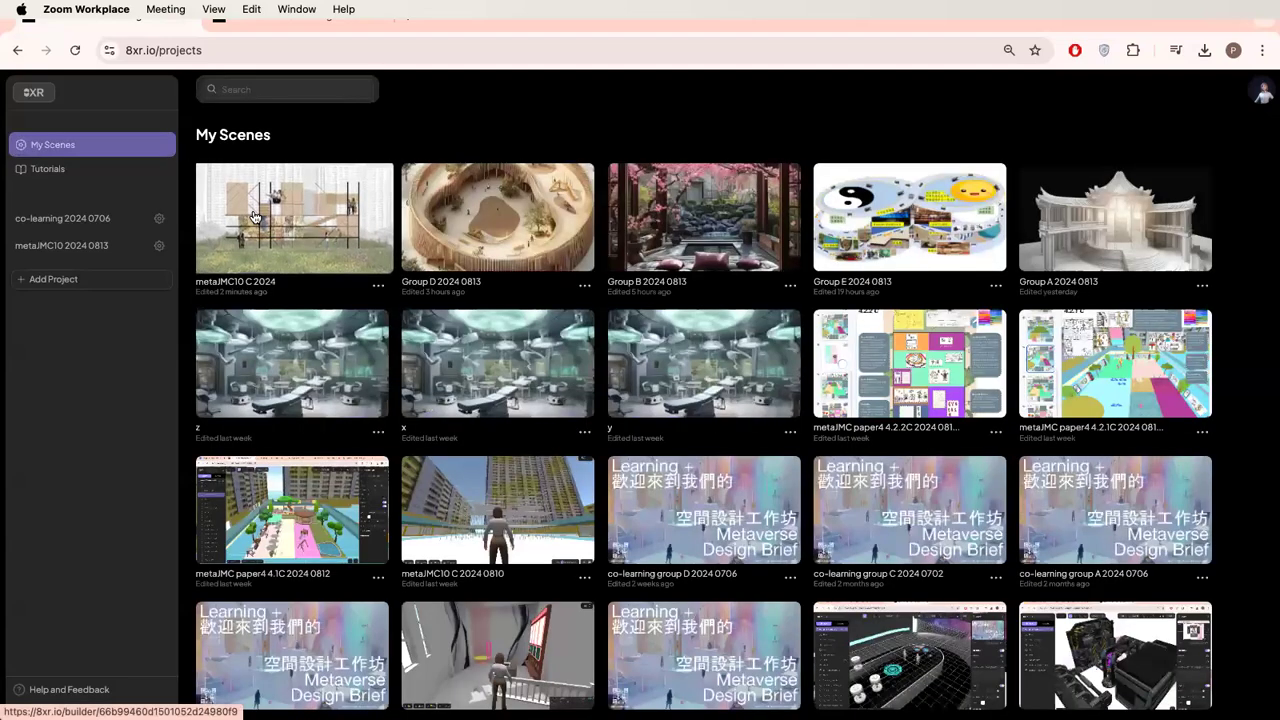
pyautogui.click(254, 212)
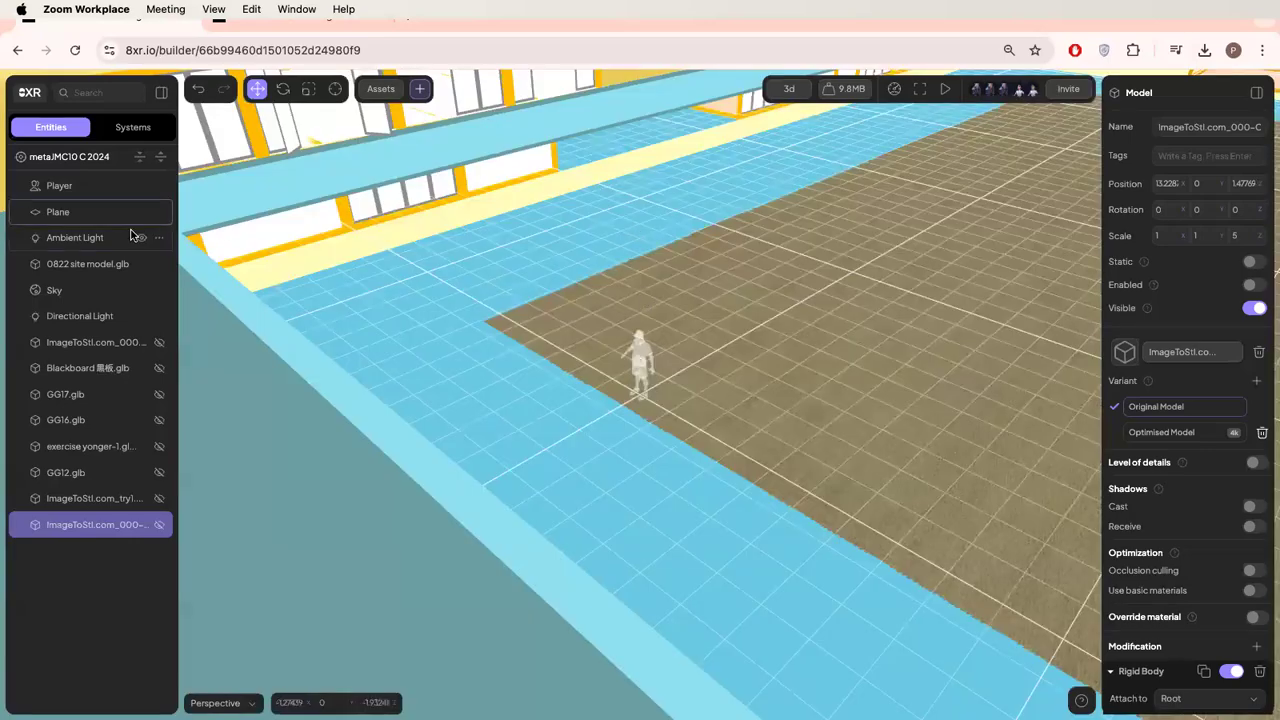
pyautogui.click(86, 316)
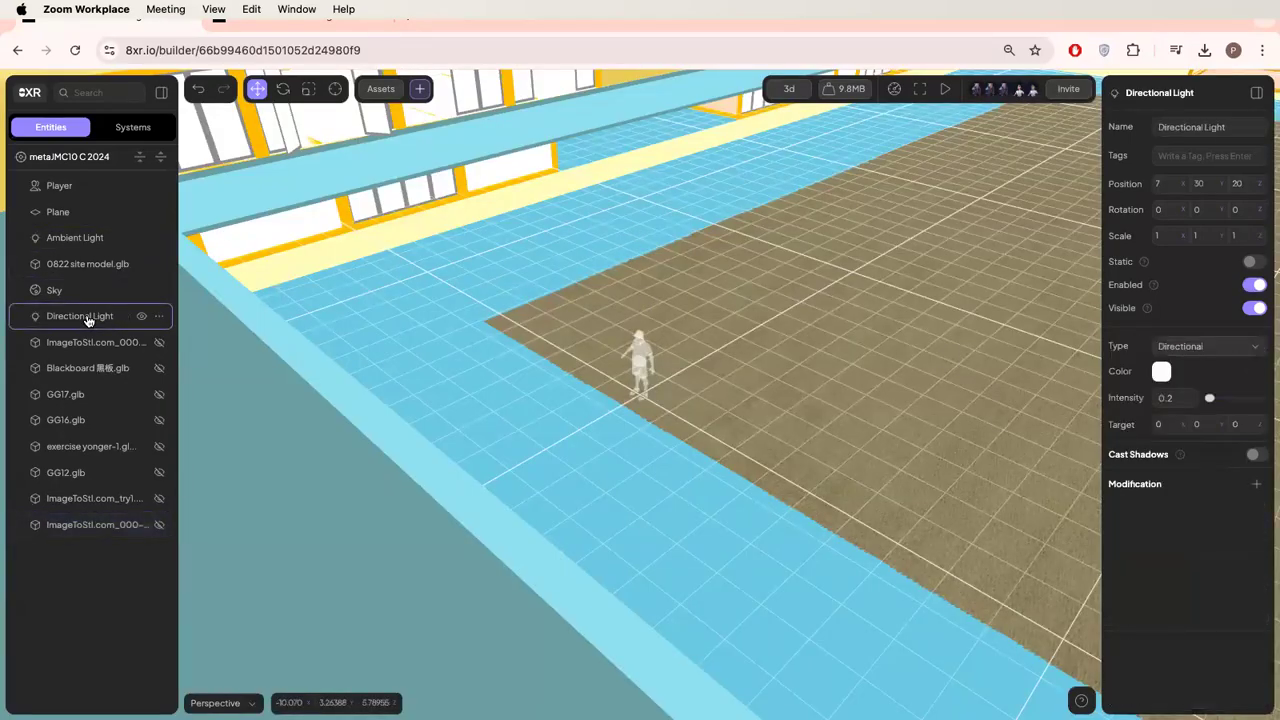
pyautogui.doubleClick(86, 317)
pyautogui.moveTo(463, 363); pyautogui.dragTo(967, 612)
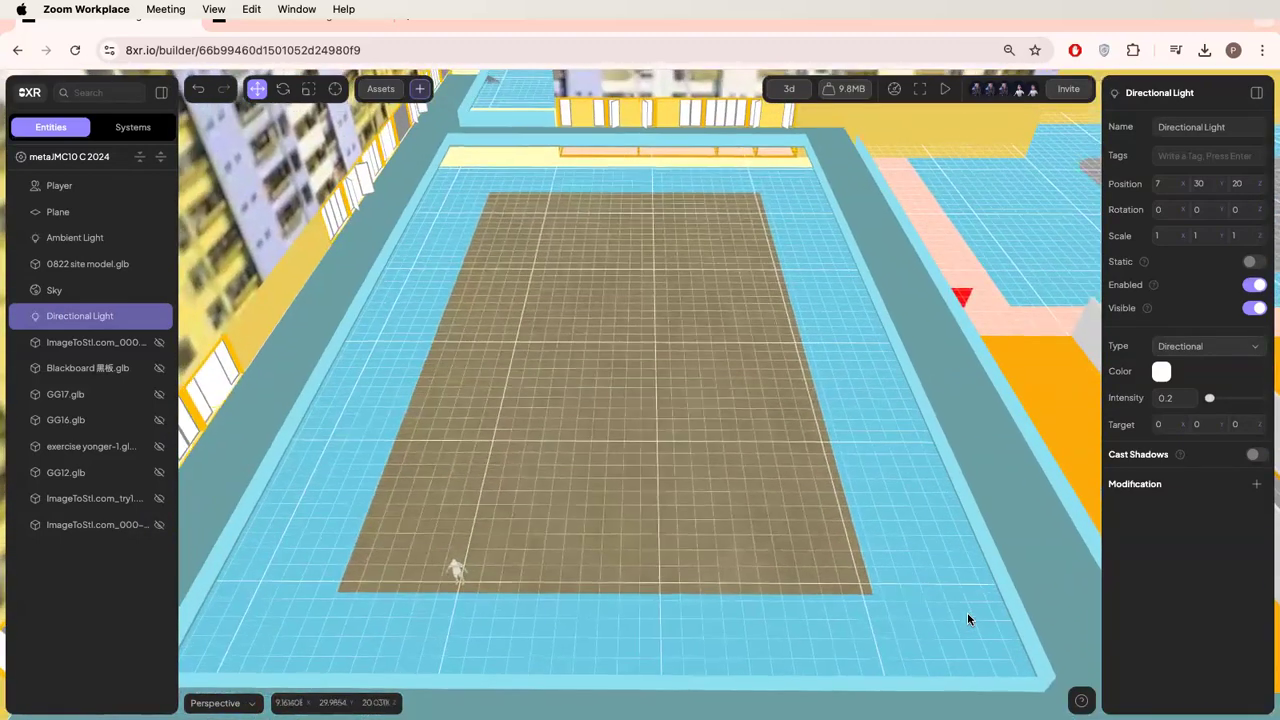
pyautogui.moveTo(957, 618); pyautogui.dragTo(947, 592, button='right')
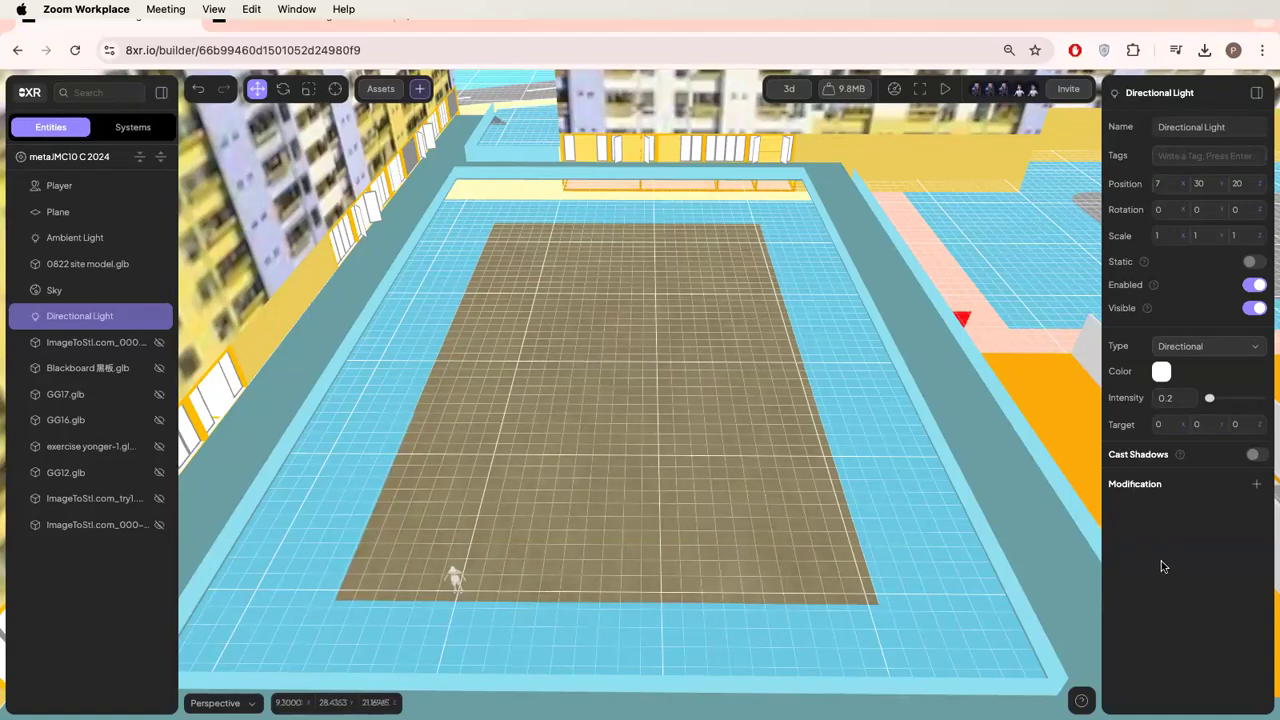
# - Copy the public URL from the metaJMC10 C 2024 scene settings and check the published scene page
pyautogui.click(77, 157)
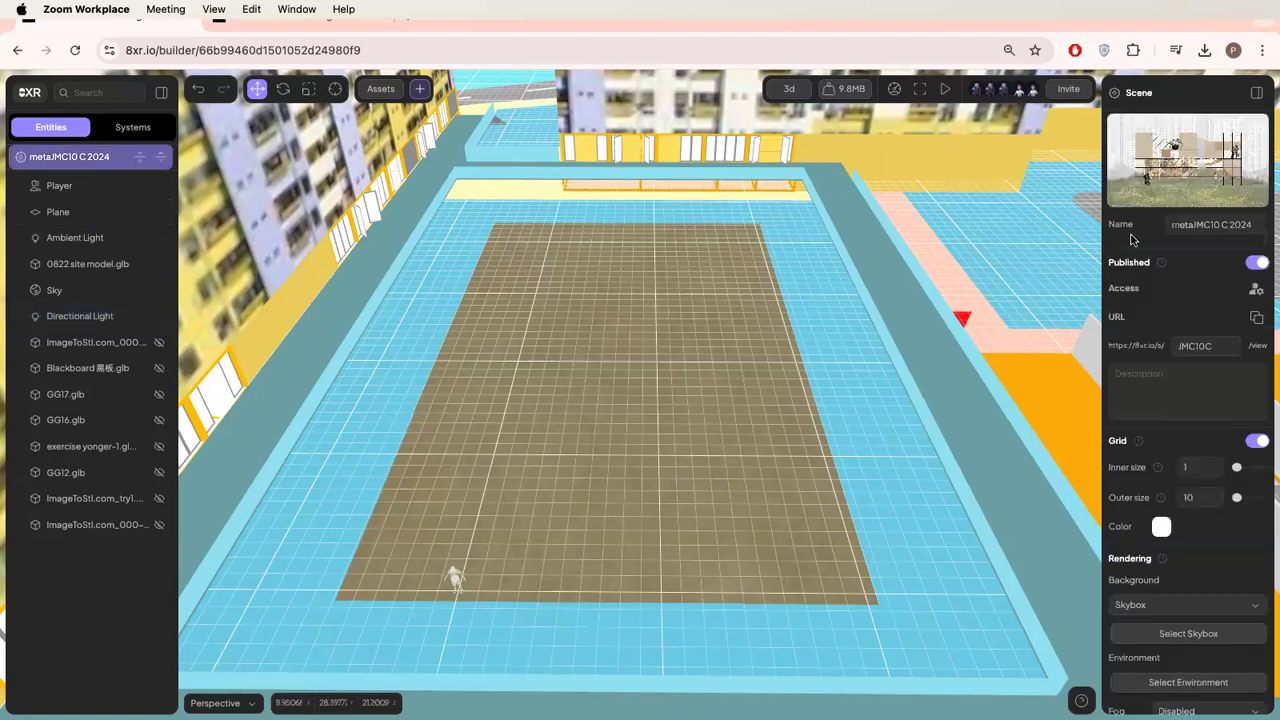
pyautogui.click(1255, 318)
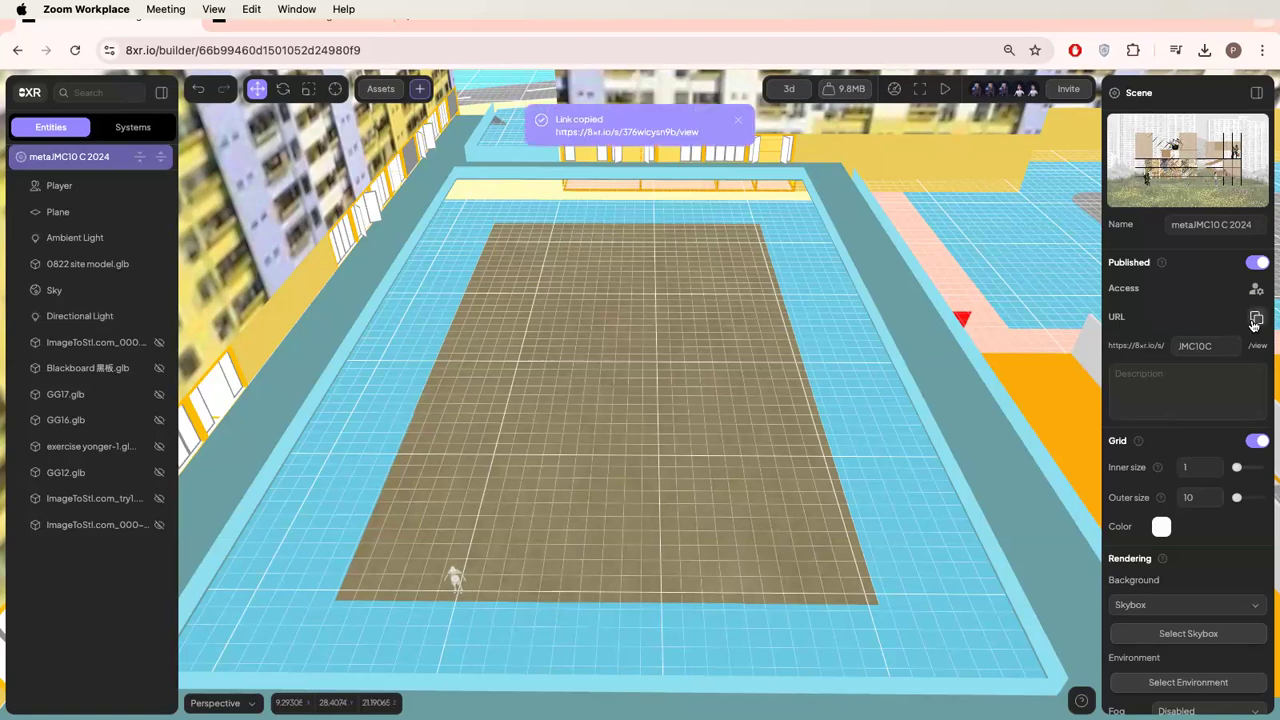
pyautogui.click(314, 22)
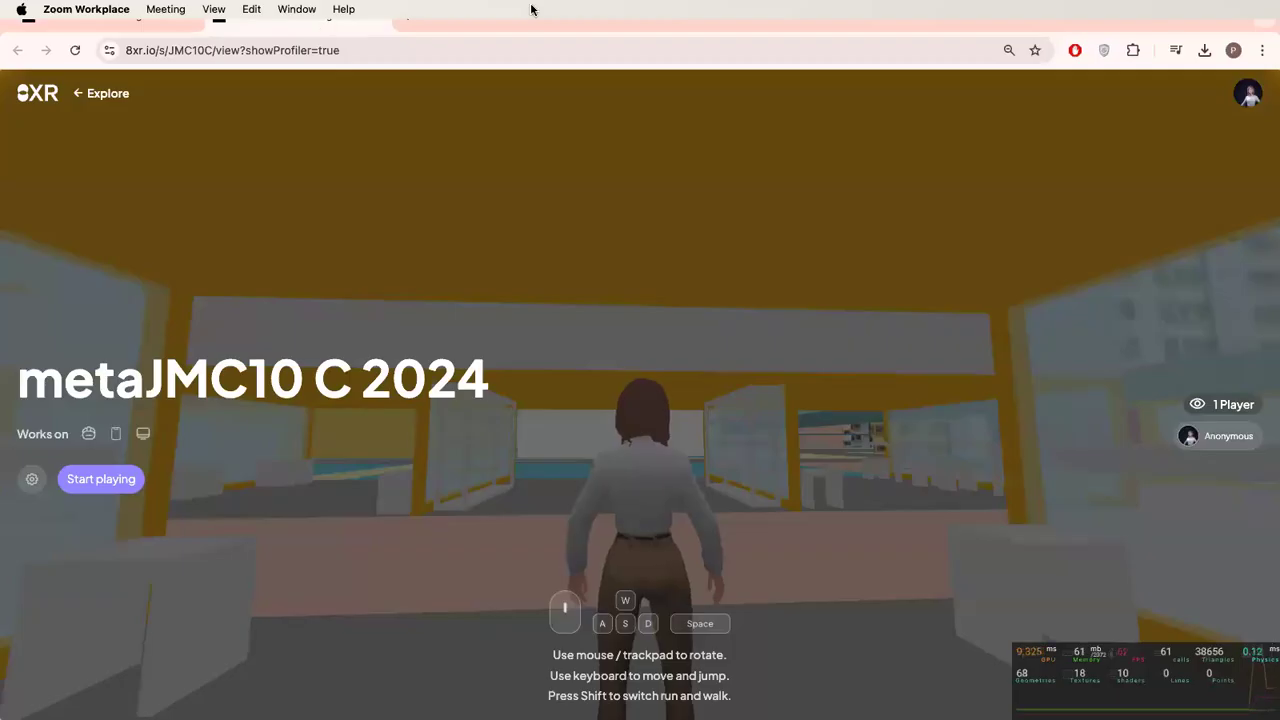
pyautogui.click(110, 20)
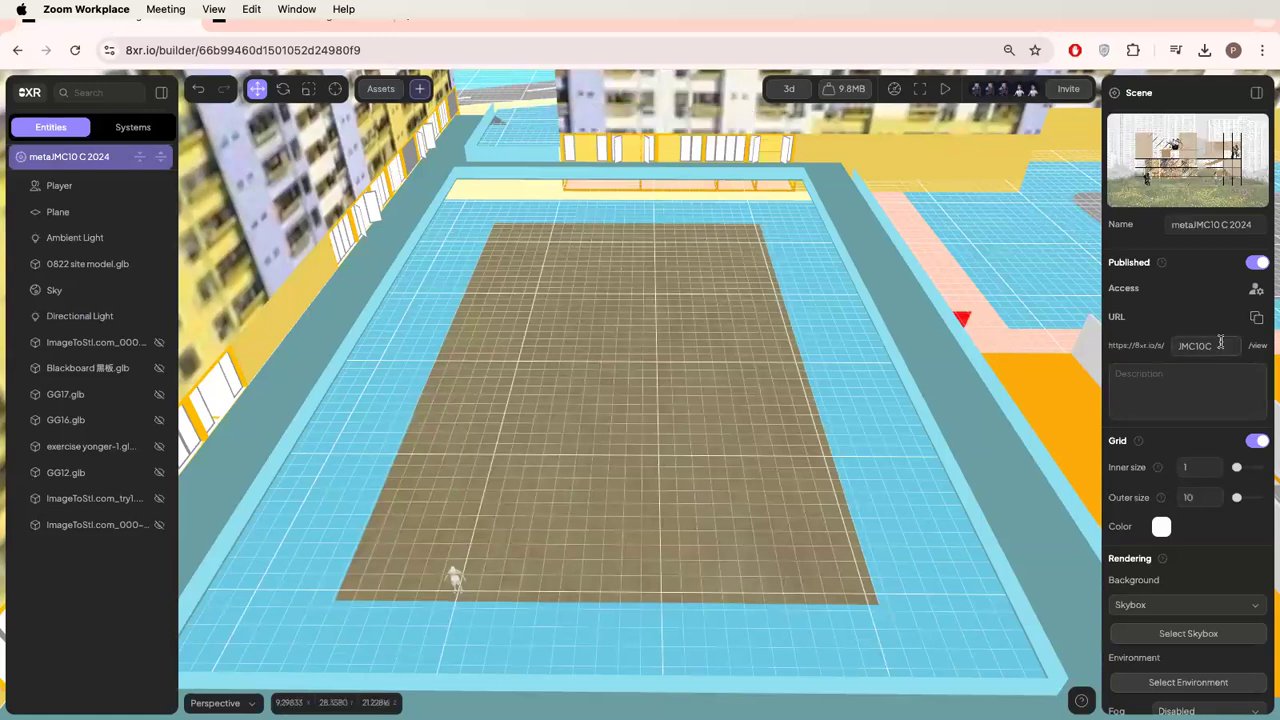
# - Enable Visual Effects in the scene settings
pyautogui.scroll(-4, 1210, 333)
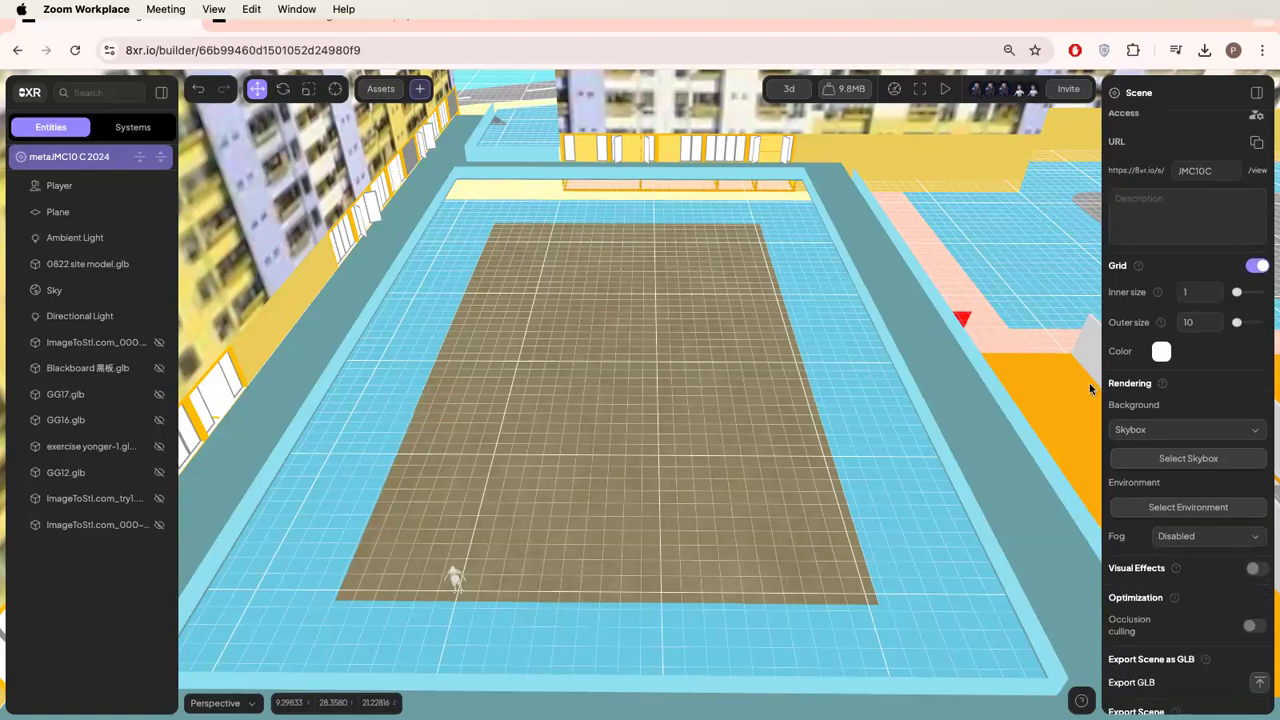
pyautogui.scroll(-3, 1145, 423)
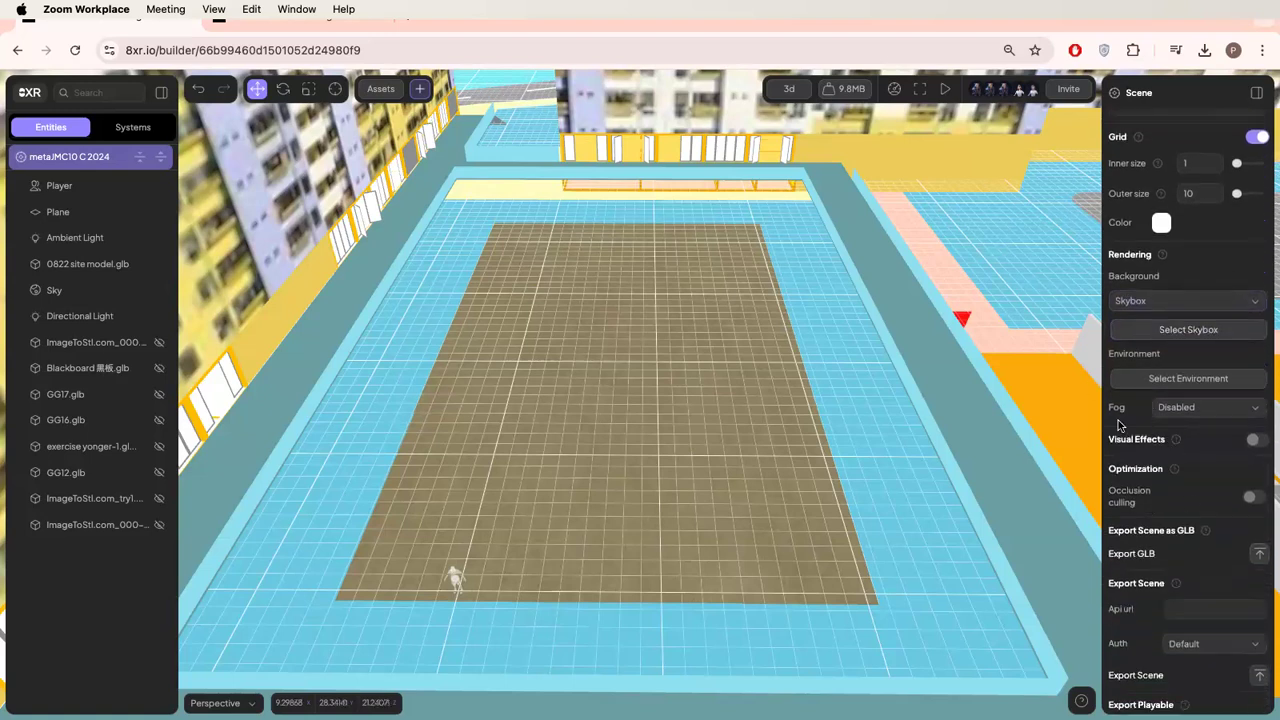
pyautogui.click(1254, 442)
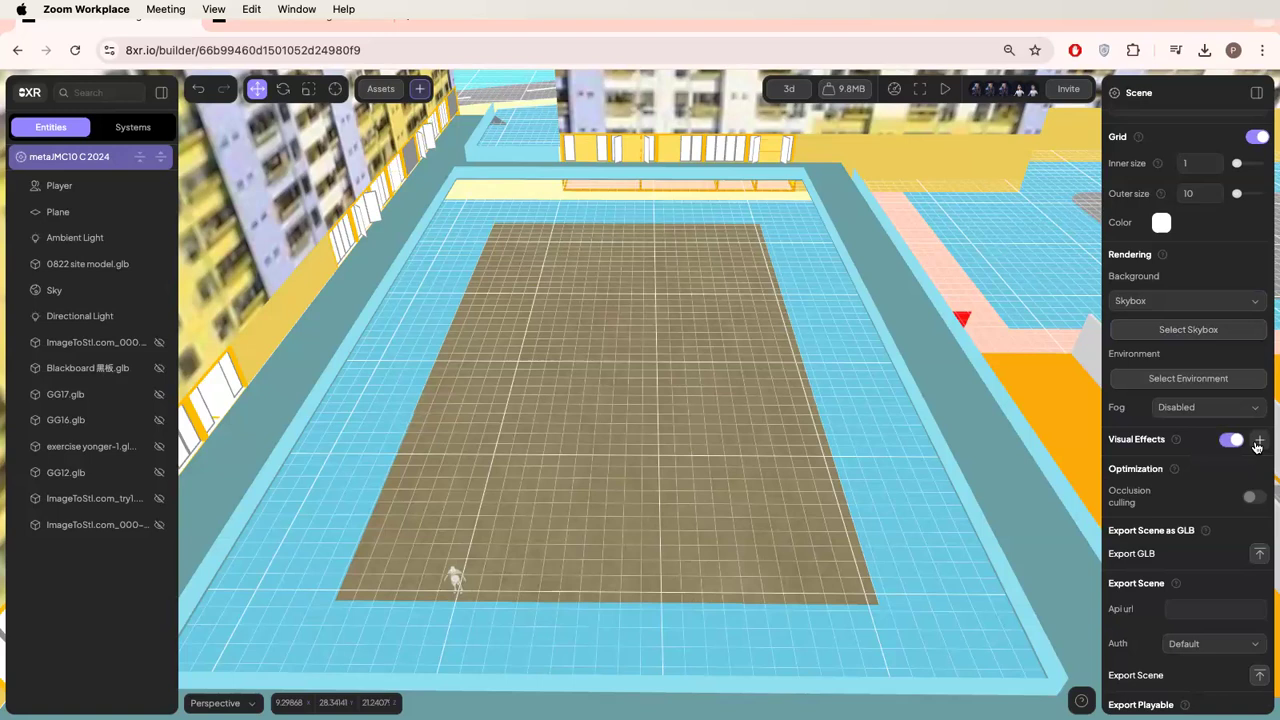
# - Try the Bloom visual effect on the scene, inspect the courtyard with it, and delete the effect
pyautogui.click(1258, 447)
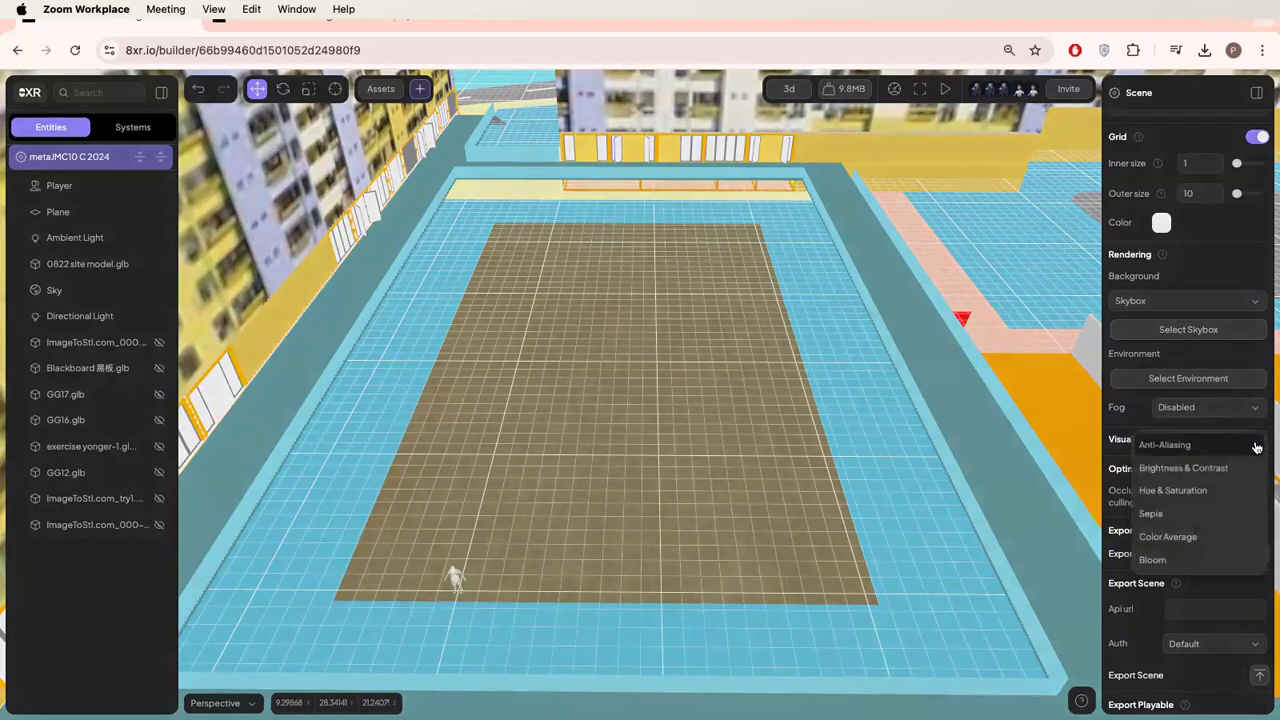
pyautogui.click(1155, 562)
pyautogui.moveTo(835, 414); pyautogui.dragTo(836, 290)
pyautogui.moveTo(835, 373); pyautogui.dragTo(837, 417)
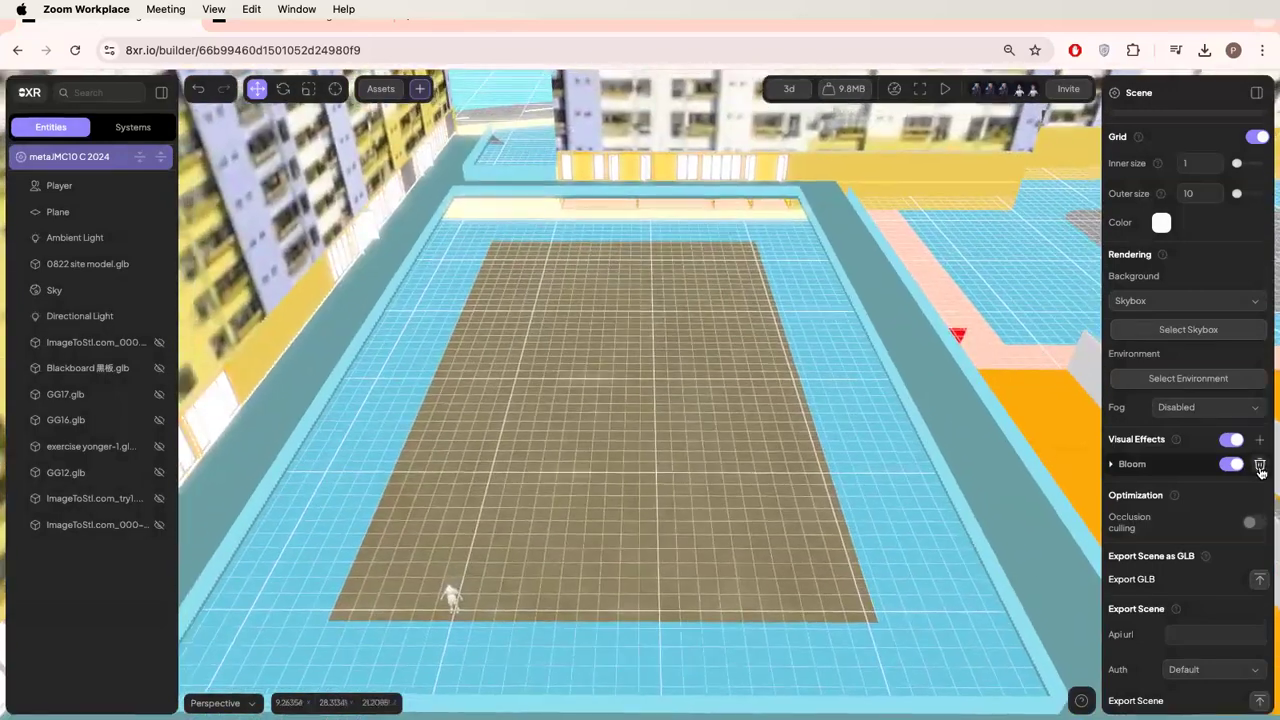
pyautogui.click(1260, 468)
# - Examine the scene's optimization and export options, including Export GLB, Export Scene and Export Playable
pyautogui.scroll(-2, 1250, 478)
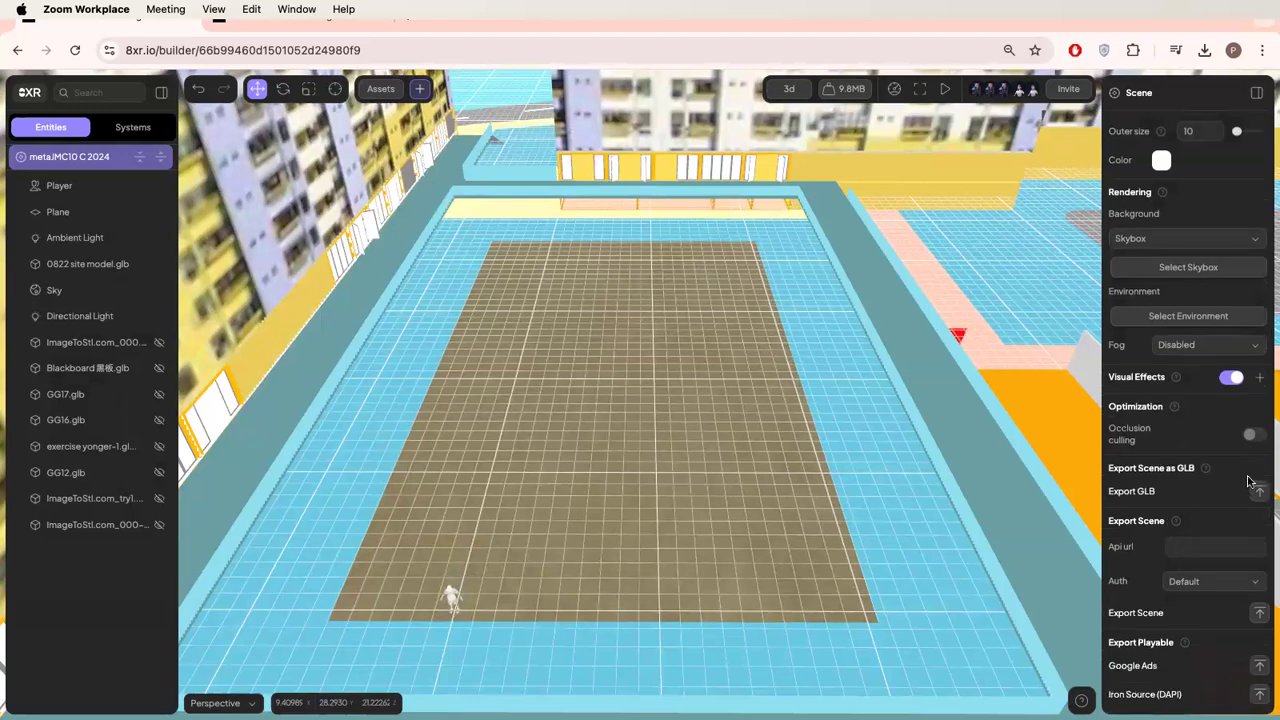
pyautogui.scroll(-2, 1235, 476)
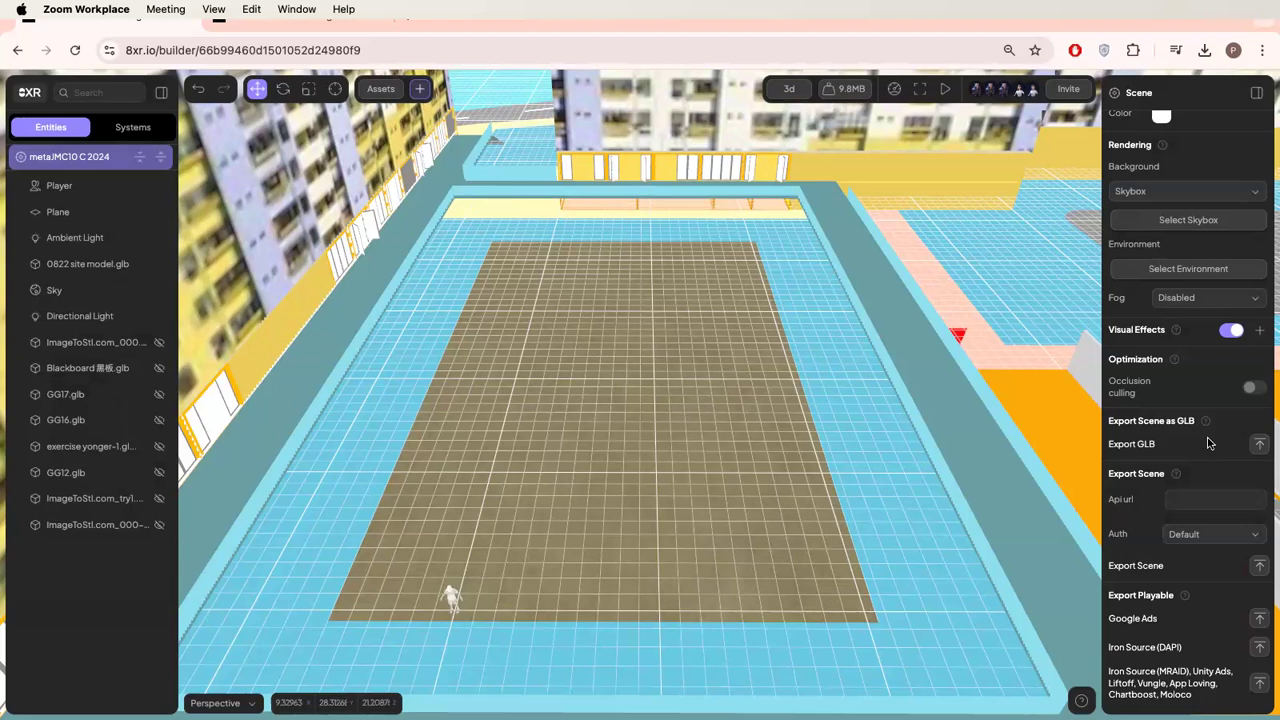
pyautogui.moveTo(1137, 447); pyautogui.dragTo(1172, 450)
# - Move the camera sideways, forward and backward above the courtyard to examine the site model
pyautogui.press('s')
pyautogui.press('d')
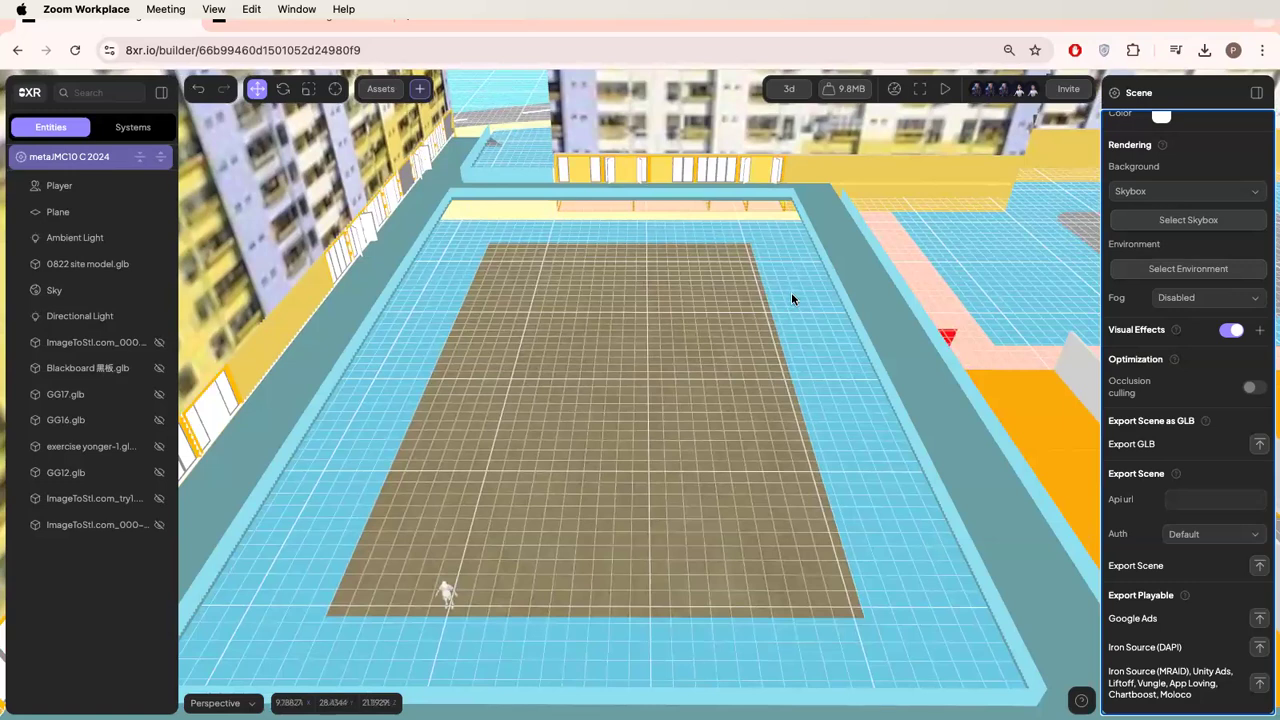
pyautogui.press('w')
pyautogui.press('w')
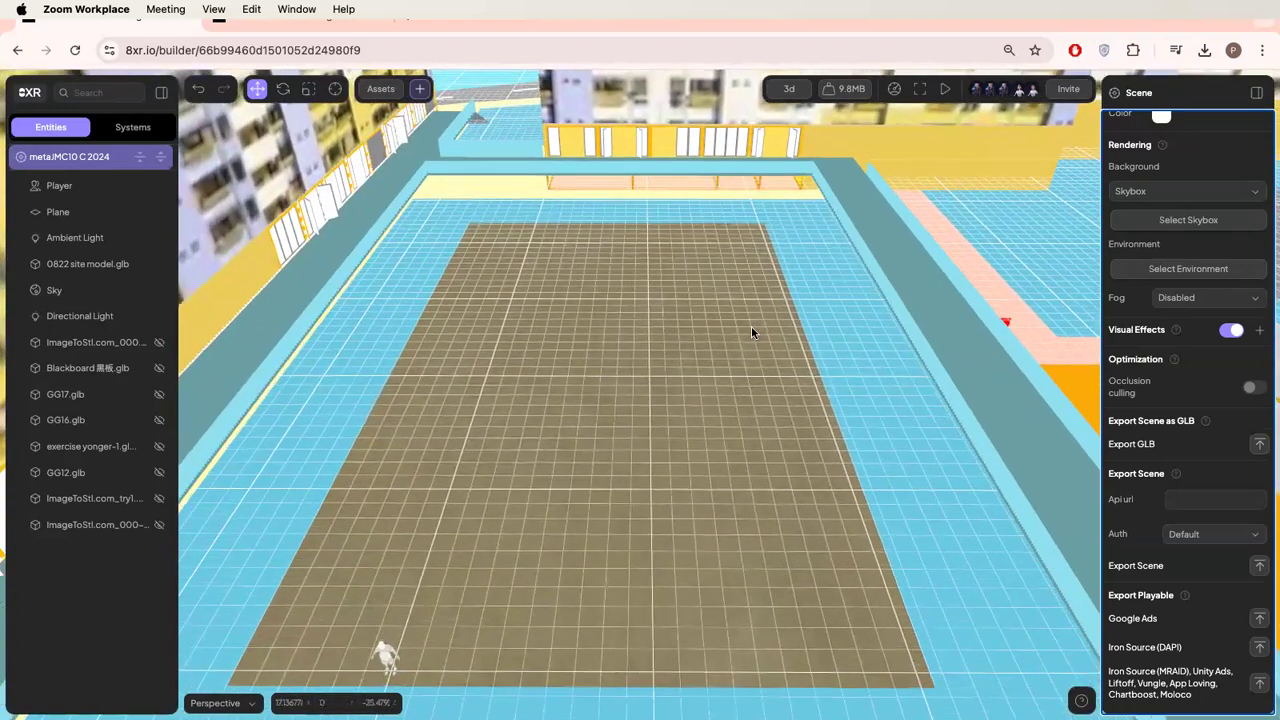
pyautogui.press('w')
pyautogui.press('w')
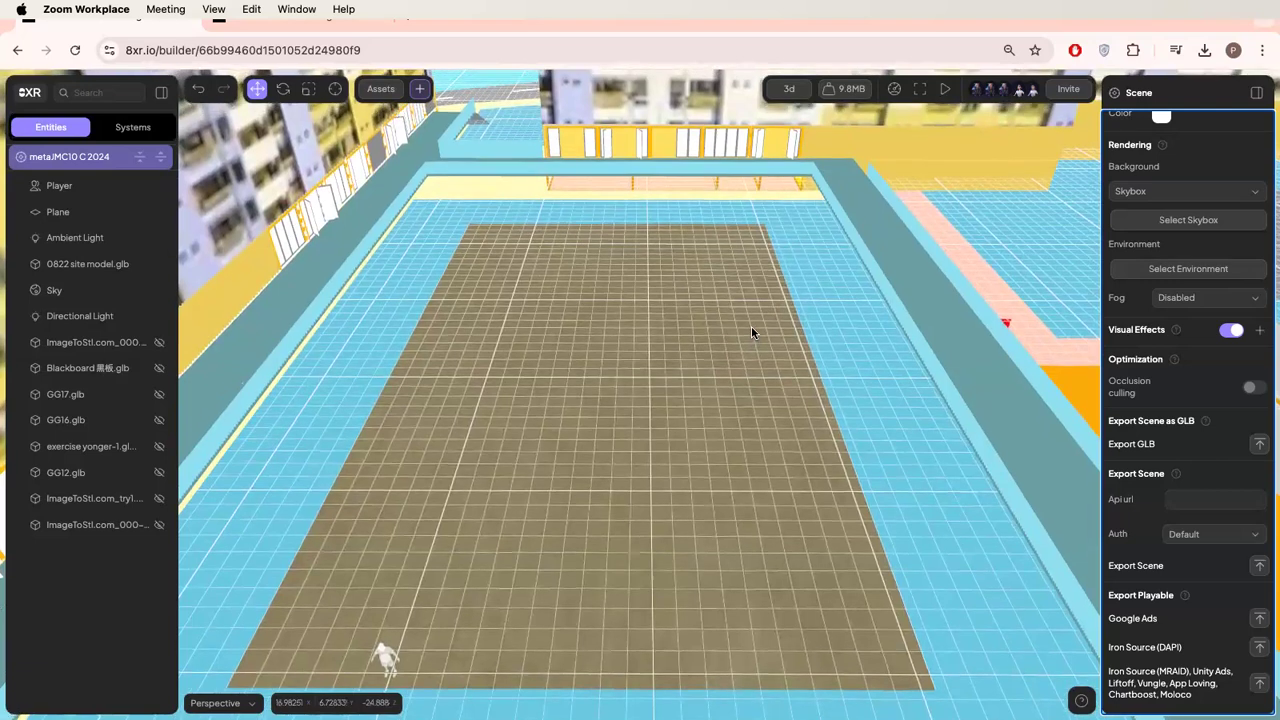
pyautogui.press('w')
pyautogui.press('s')
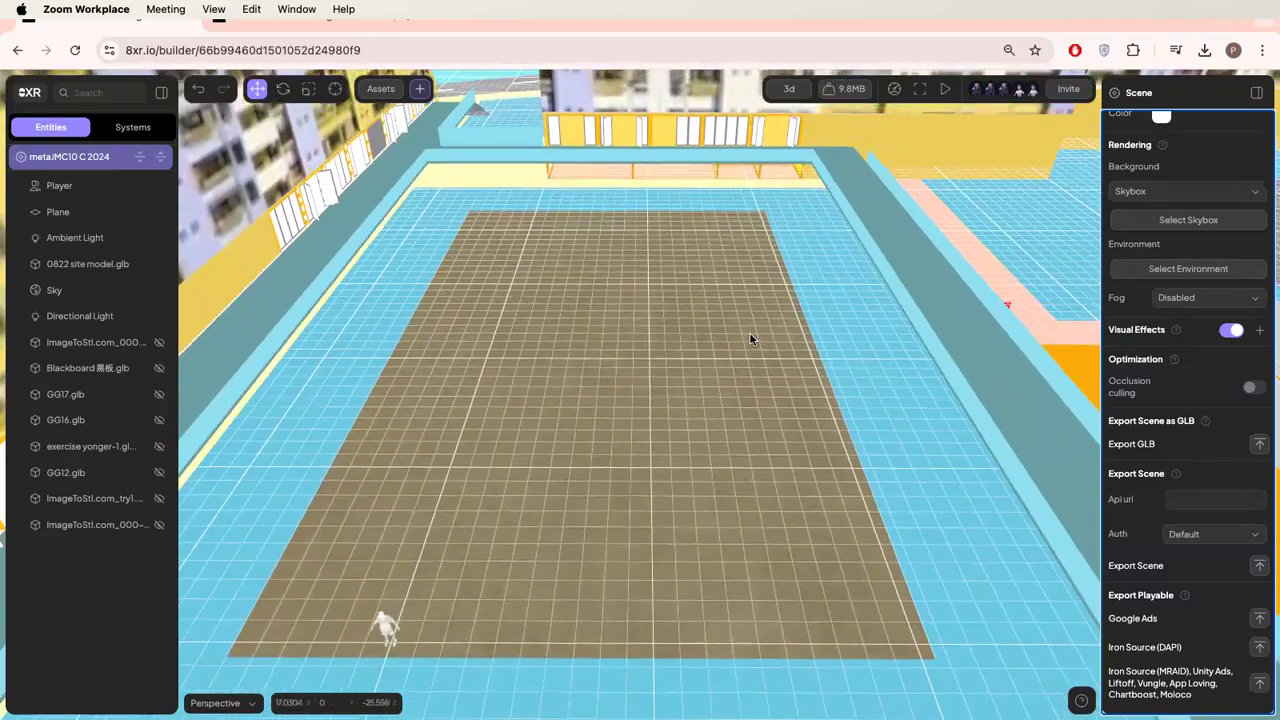
pyautogui.press('w')
pyautogui.press('s')
pyautogui.press('s')
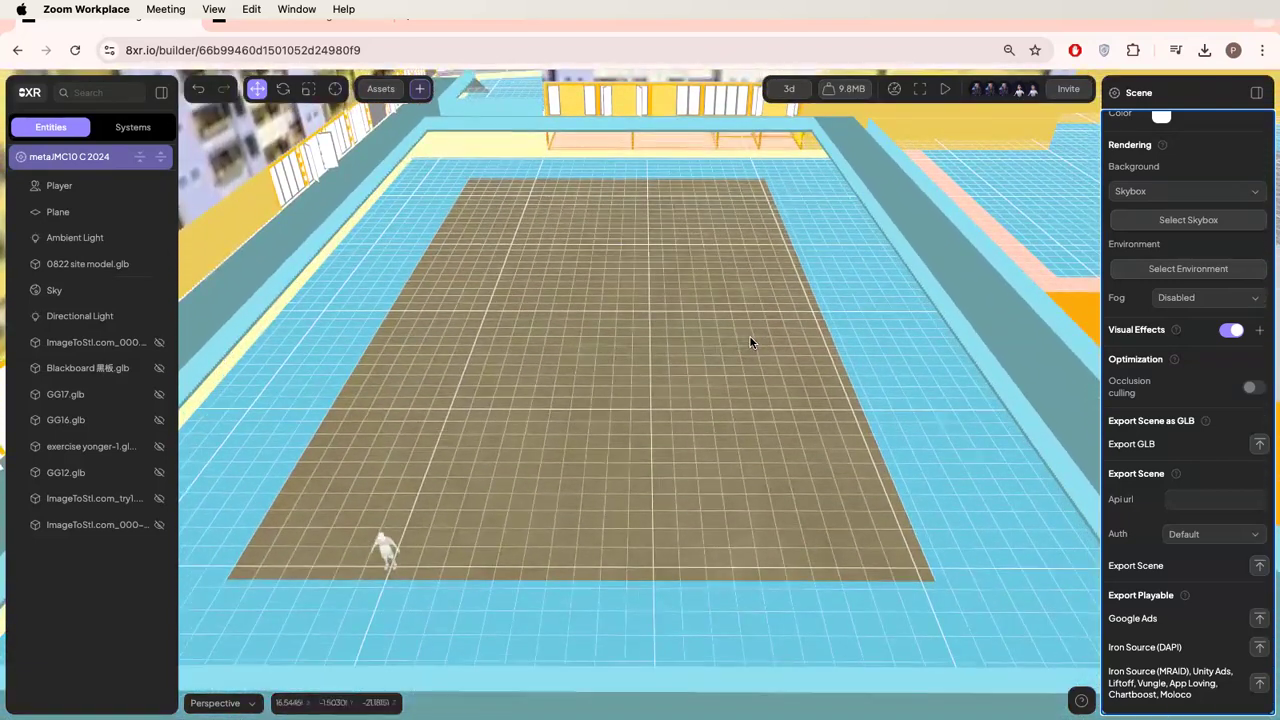
# - Move the Player entity to the near corner of the brown plane, about X -3.87 and Z -0.41, and view it up close
pyautogui.press('w')
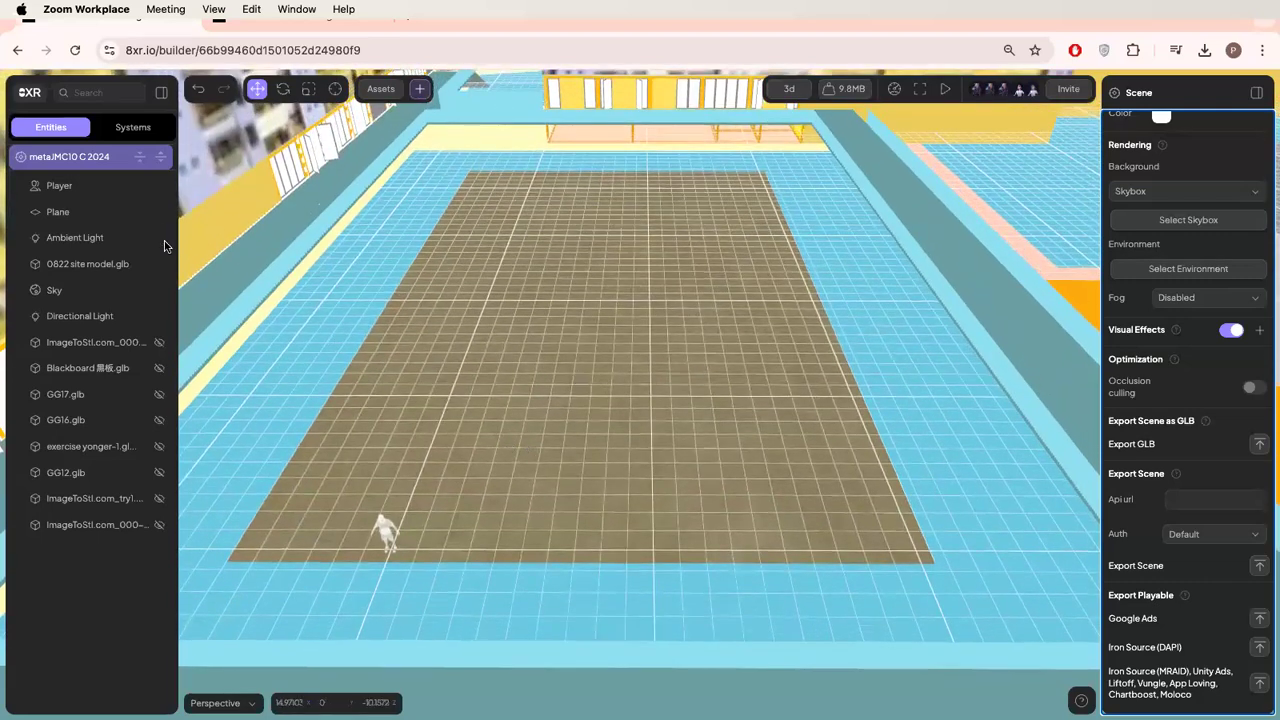
pyautogui.click(60, 186)
pyautogui.click(380, 527)
pyautogui.moveTo(377, 568); pyautogui.dragTo(330, 545)
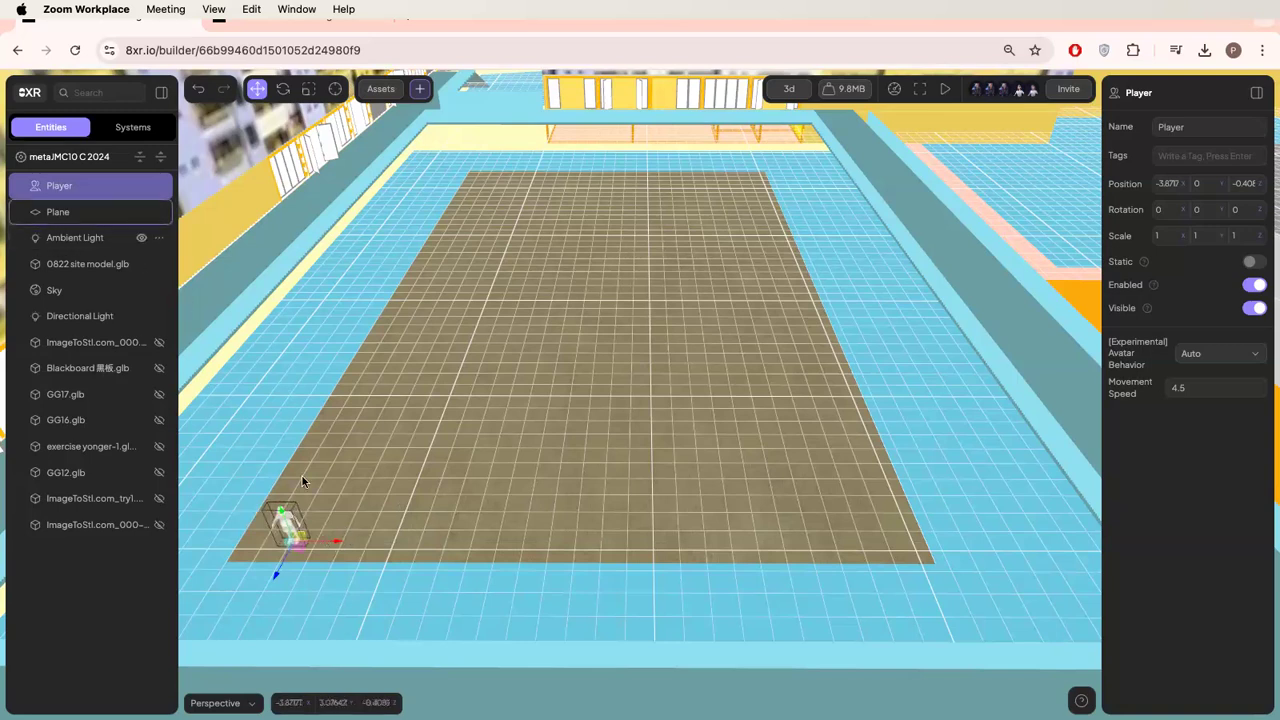
pyautogui.press('f')
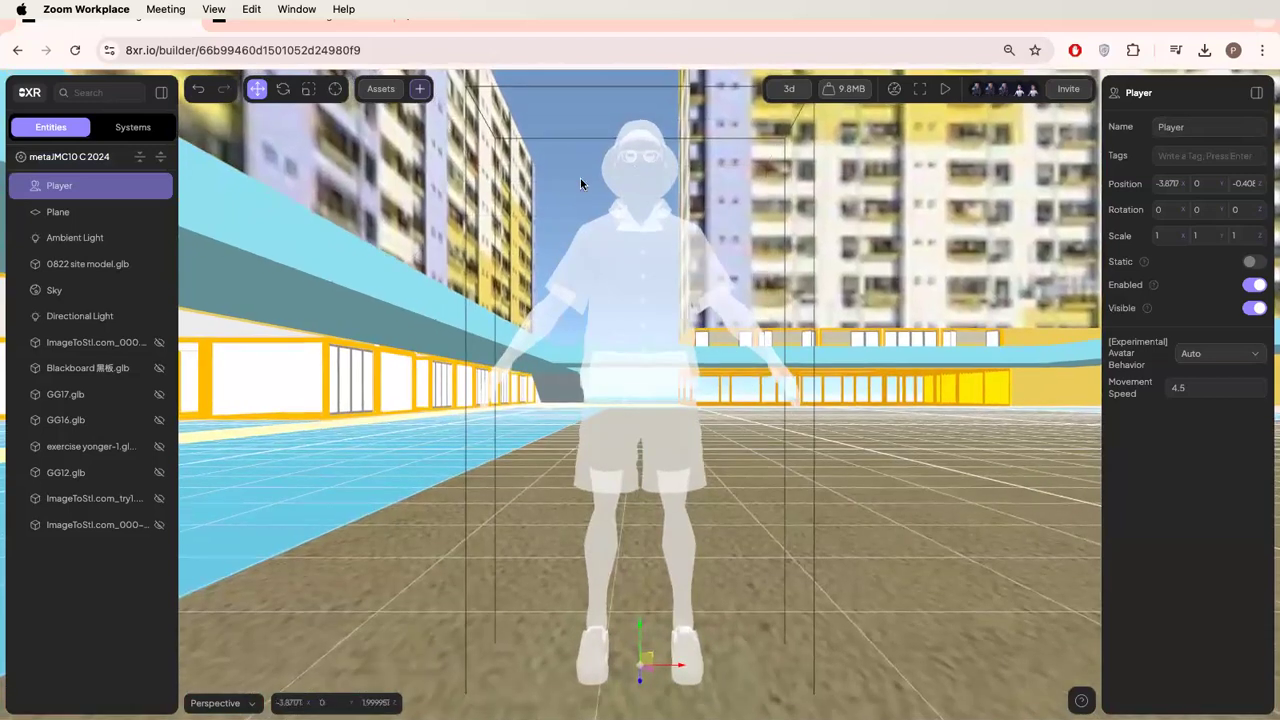
pyautogui.press('e')
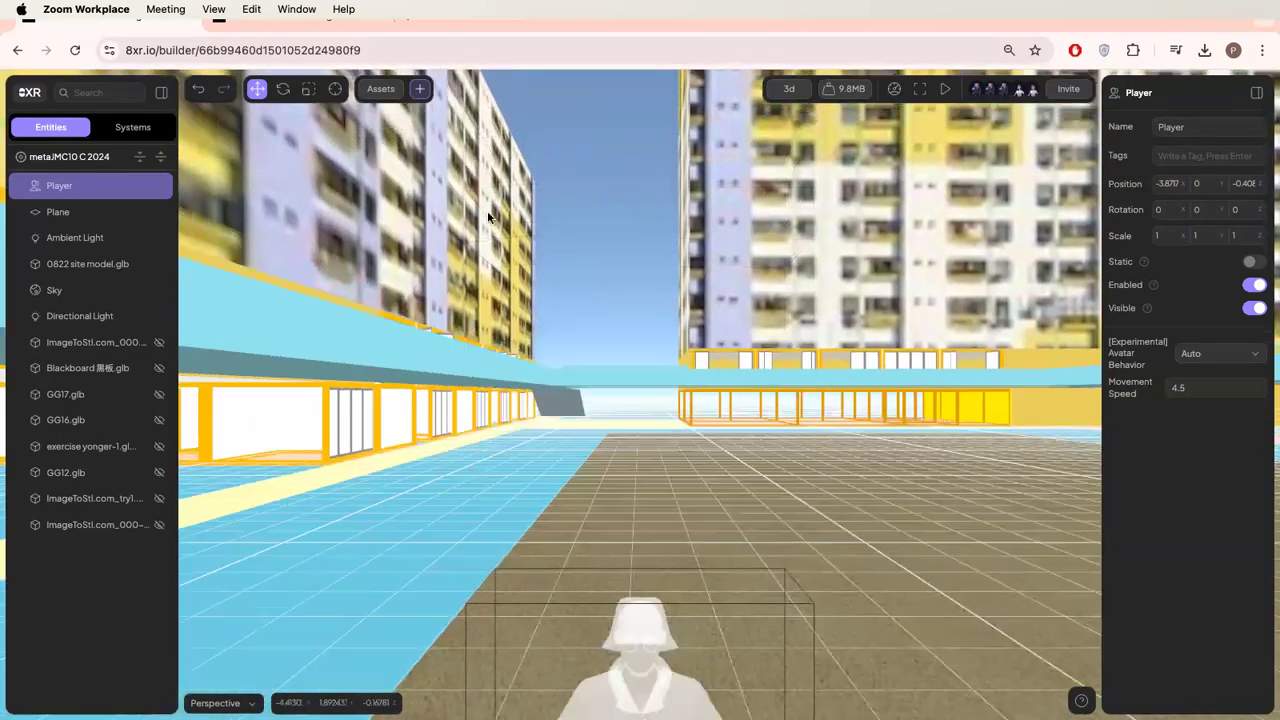
pyautogui.press('s')
# - Focus the view on the Directional Light and look down over the courtyard from its position
pyautogui.click(30, 315)
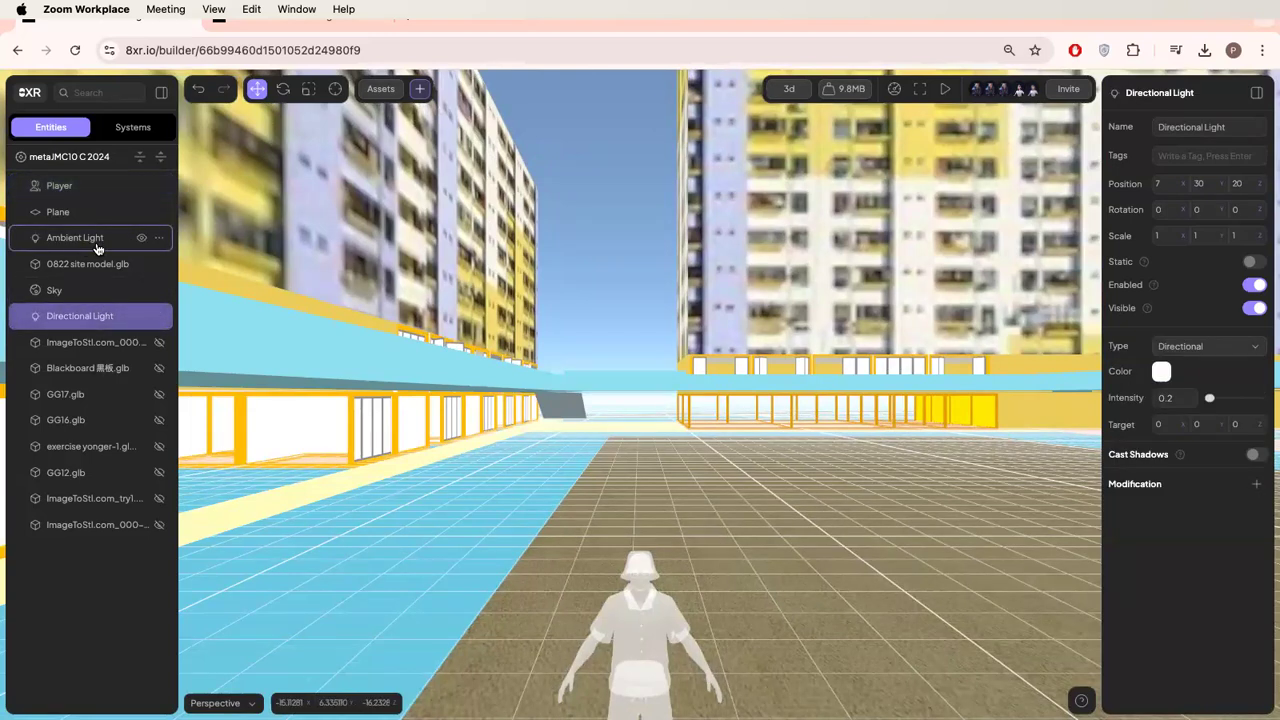
pyautogui.press('f')
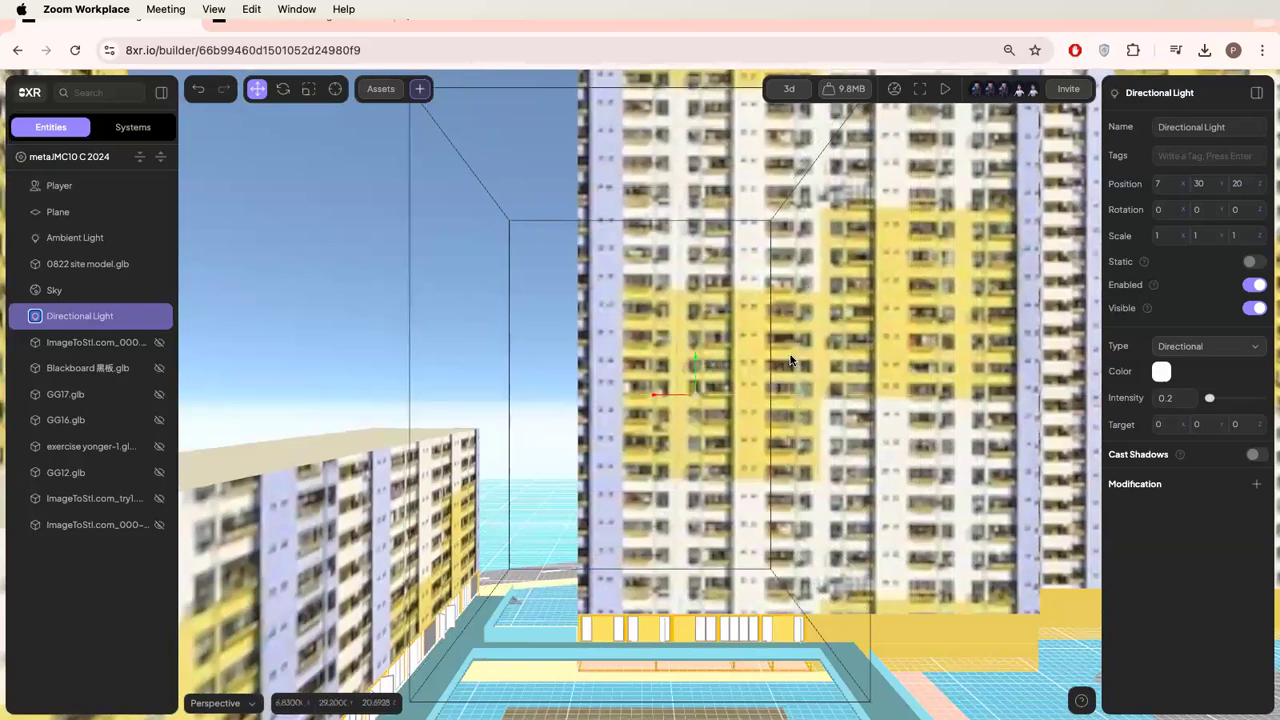
pyautogui.moveTo(857, 363); pyautogui.dragTo(906, 505)
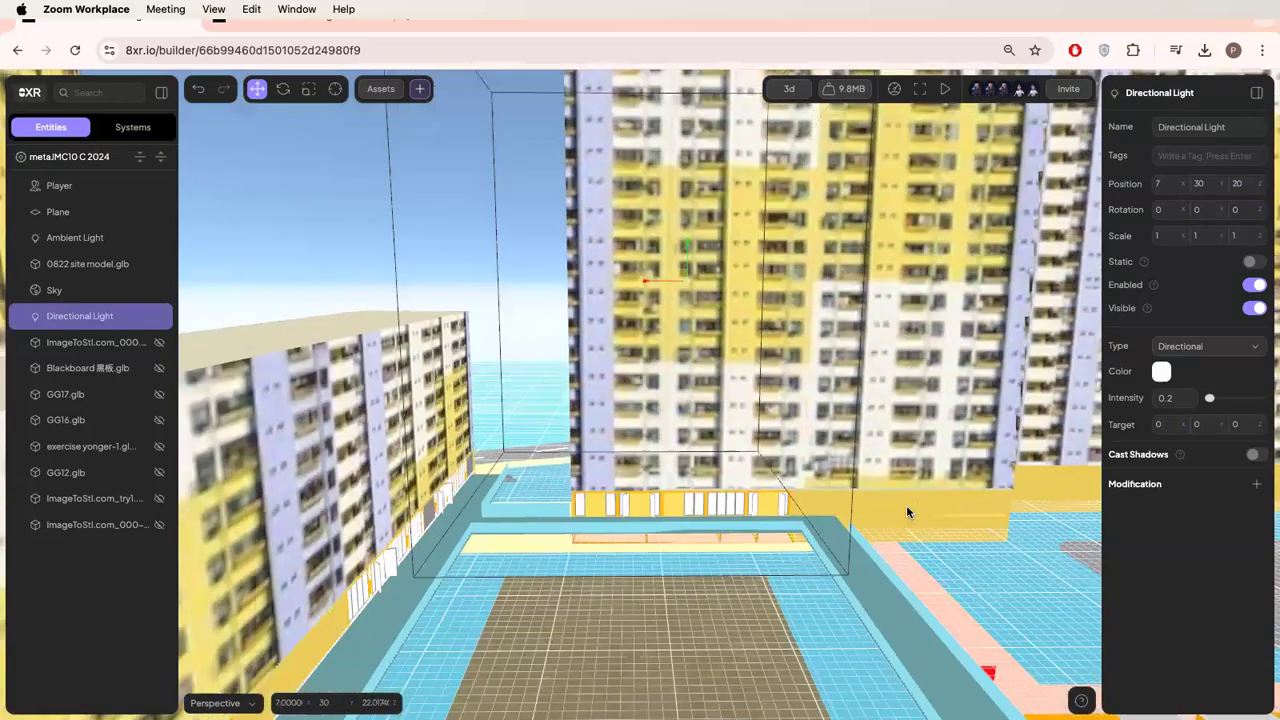
pyautogui.moveTo(906, 510); pyautogui.dragTo(720, 384)
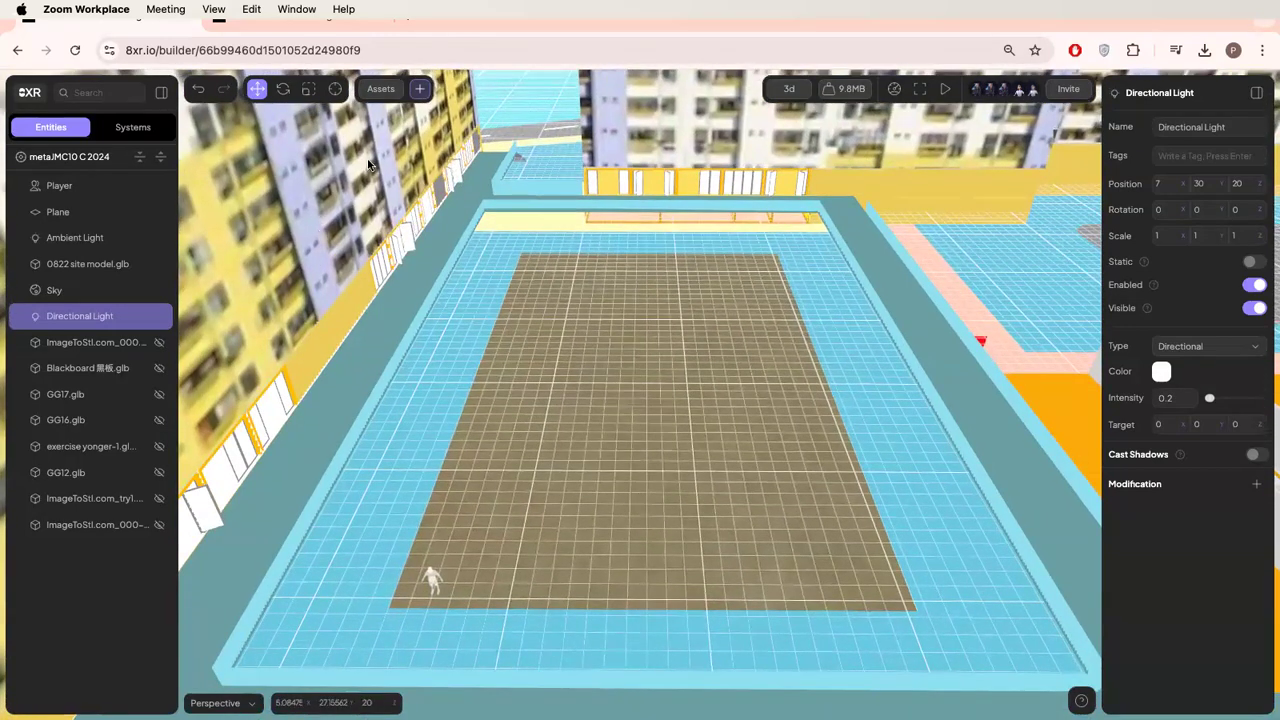
# - Add a Model entity that uses the ImageToStl.com_000-Original GLB model uploaded from the Downloads folder
pyautogui.click(421, 92)
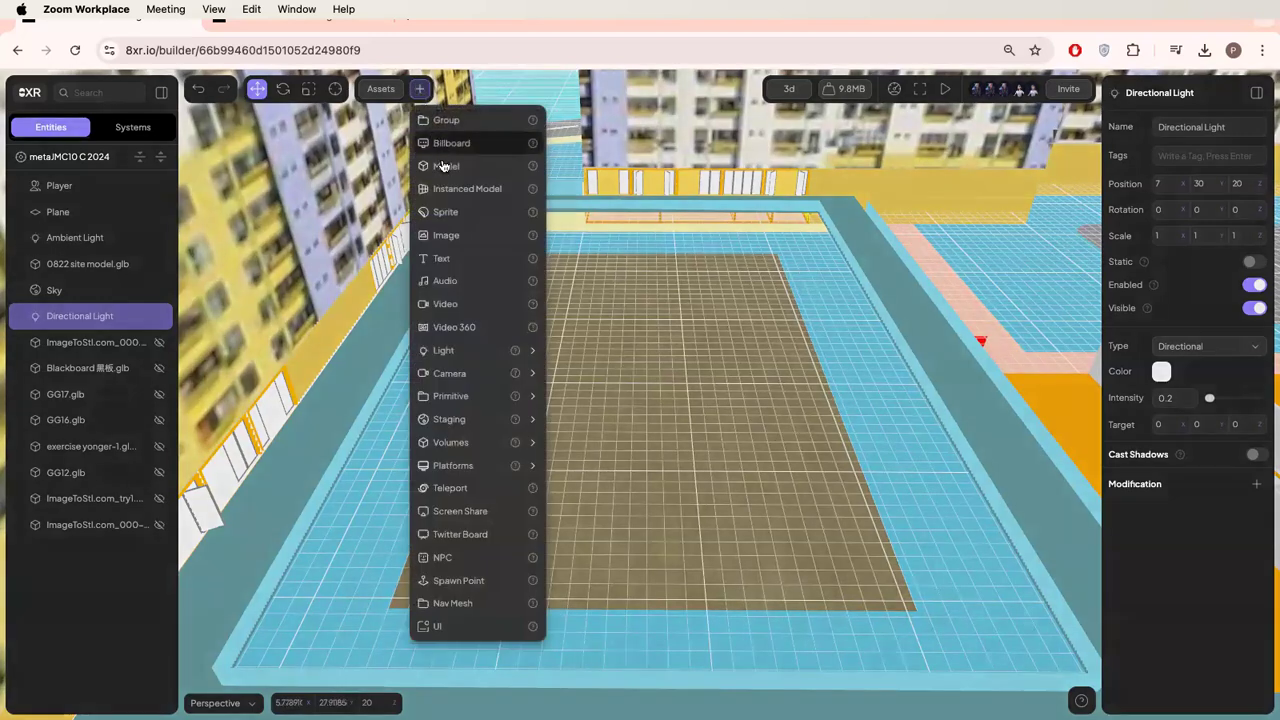
pyautogui.click(446, 168)
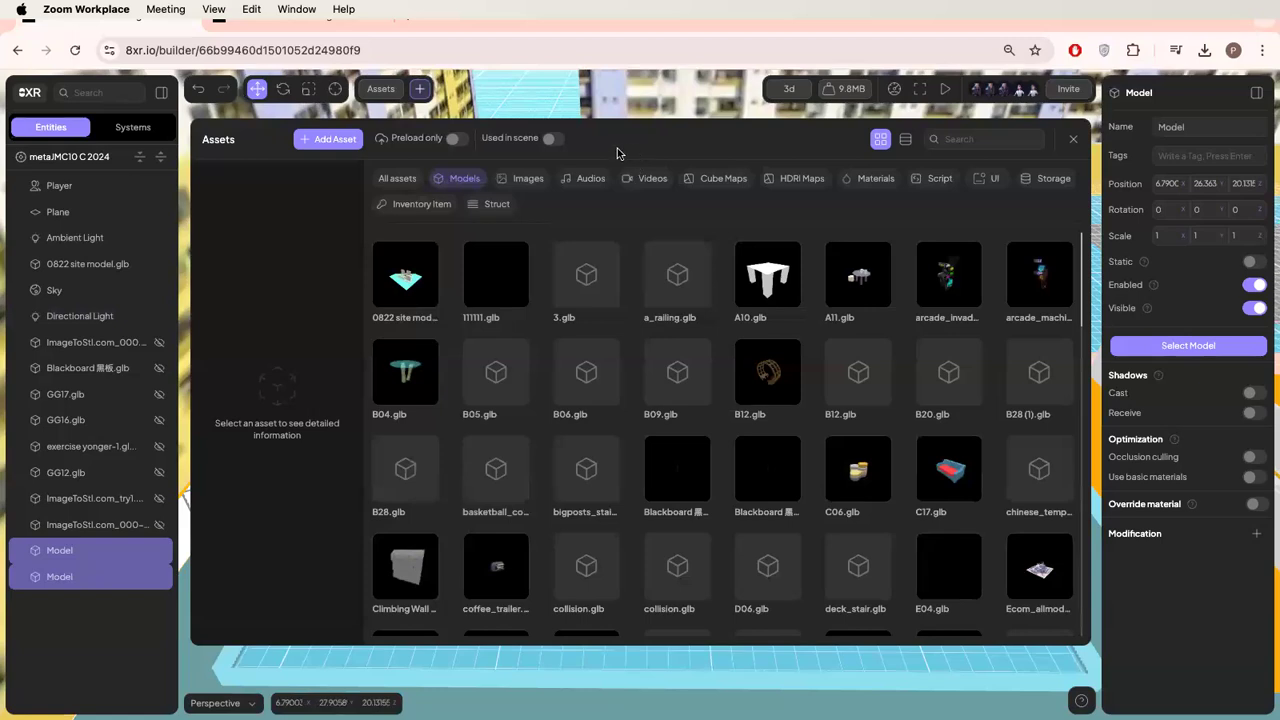
pyautogui.click(340, 138)
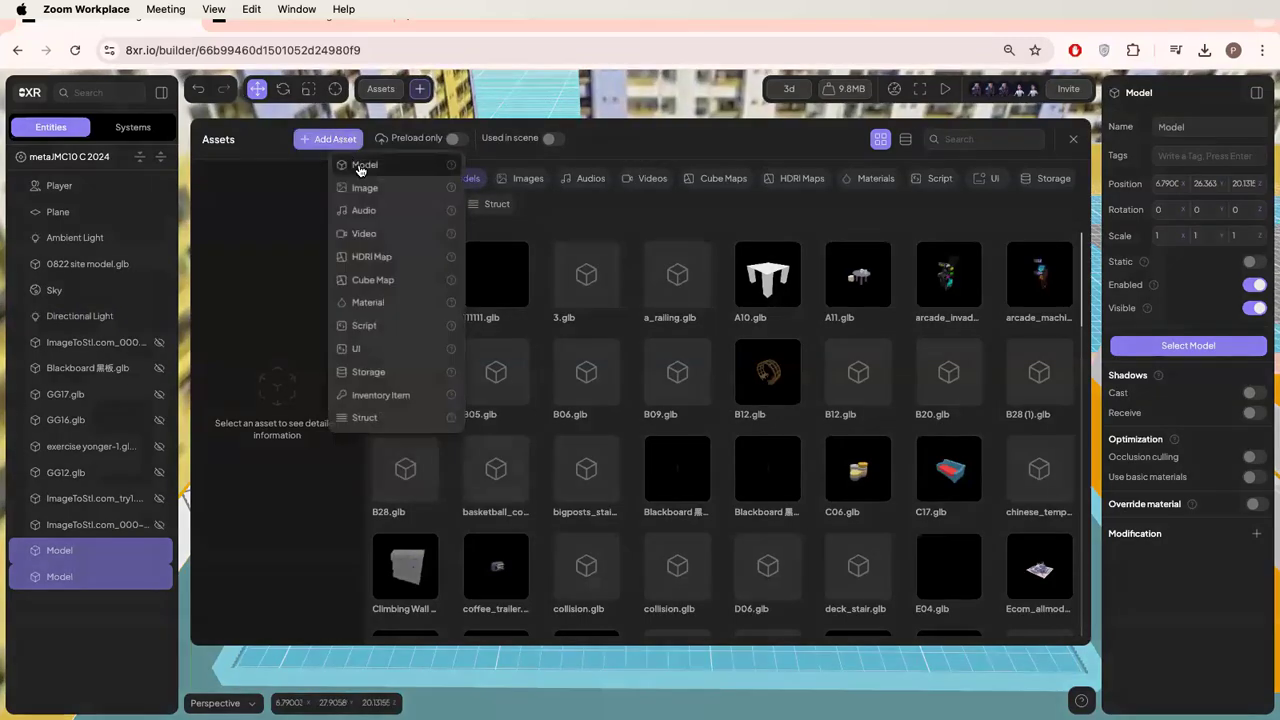
pyautogui.click(362, 166)
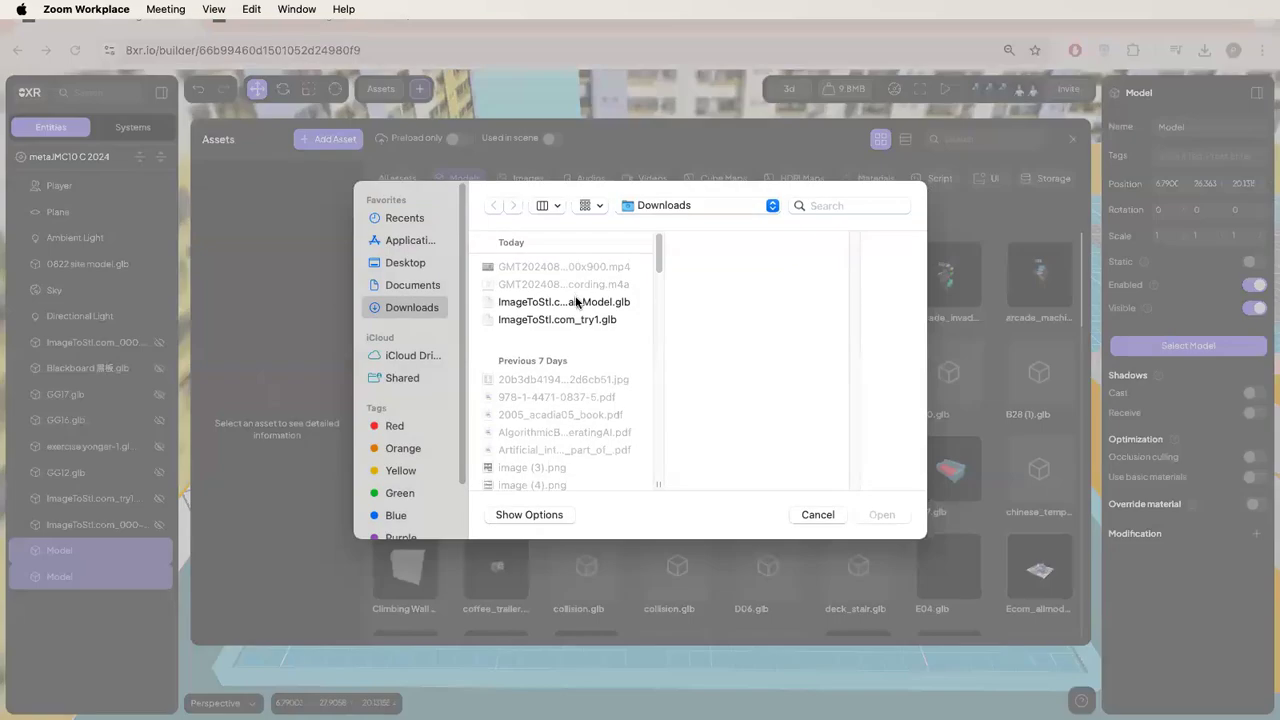
pyautogui.click(576, 302)
pyautogui.click(882, 516)
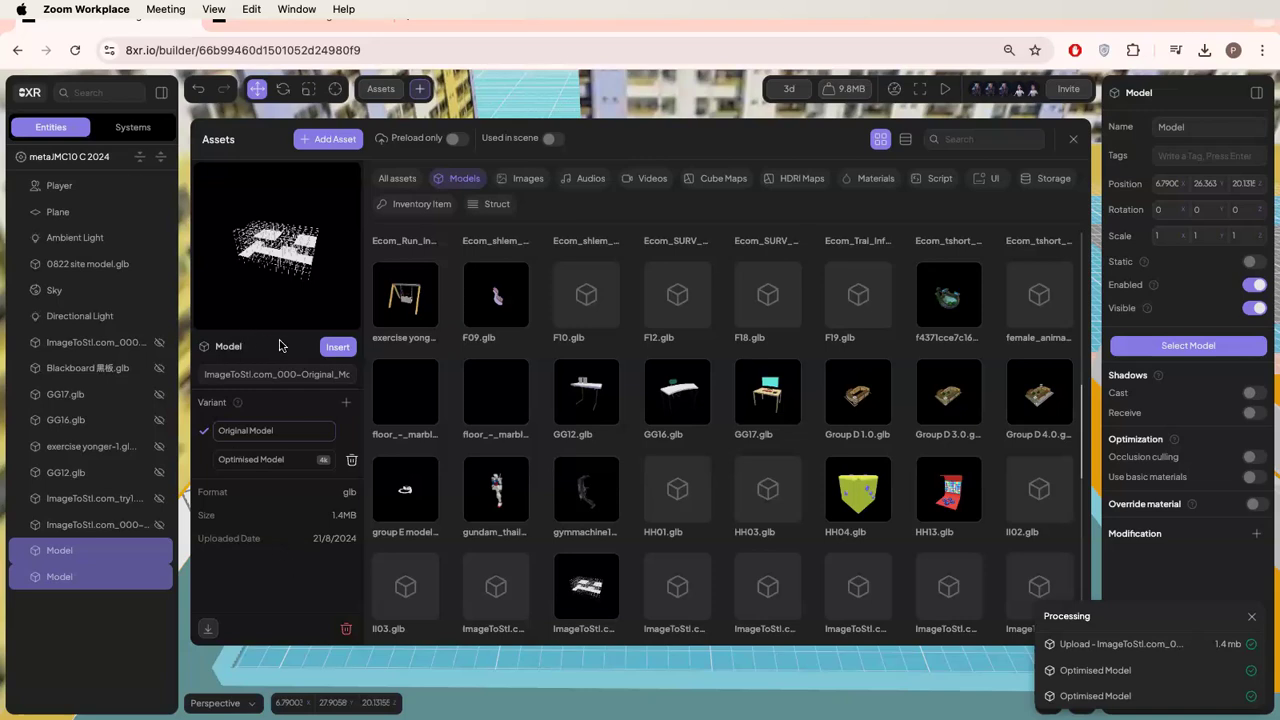
pyautogui.click(336, 349)
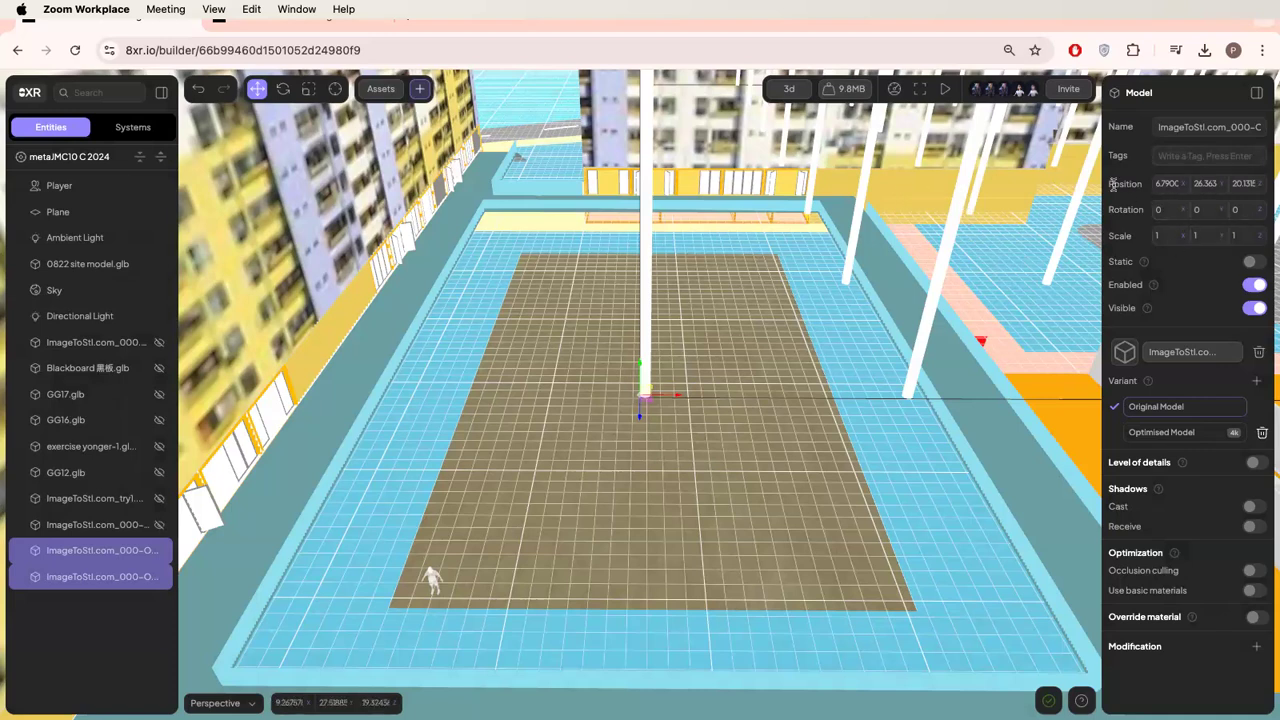
# - Set the inserted model's position to 0, 0, 0 and shift it along X to about -1.67
pyautogui.click(1165, 183)
pyautogui.write('0')
pyautogui.press('Tab')
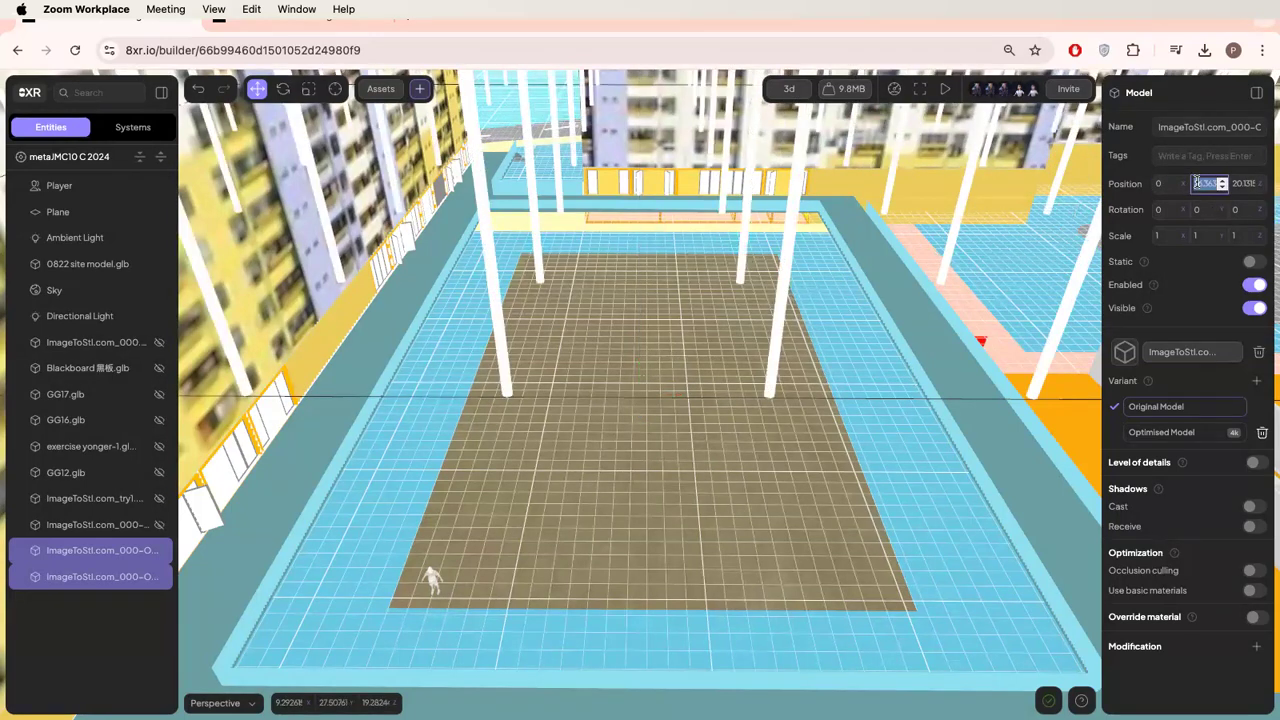
pyautogui.write('0')
pyautogui.press('Tab')
pyautogui.write('0')
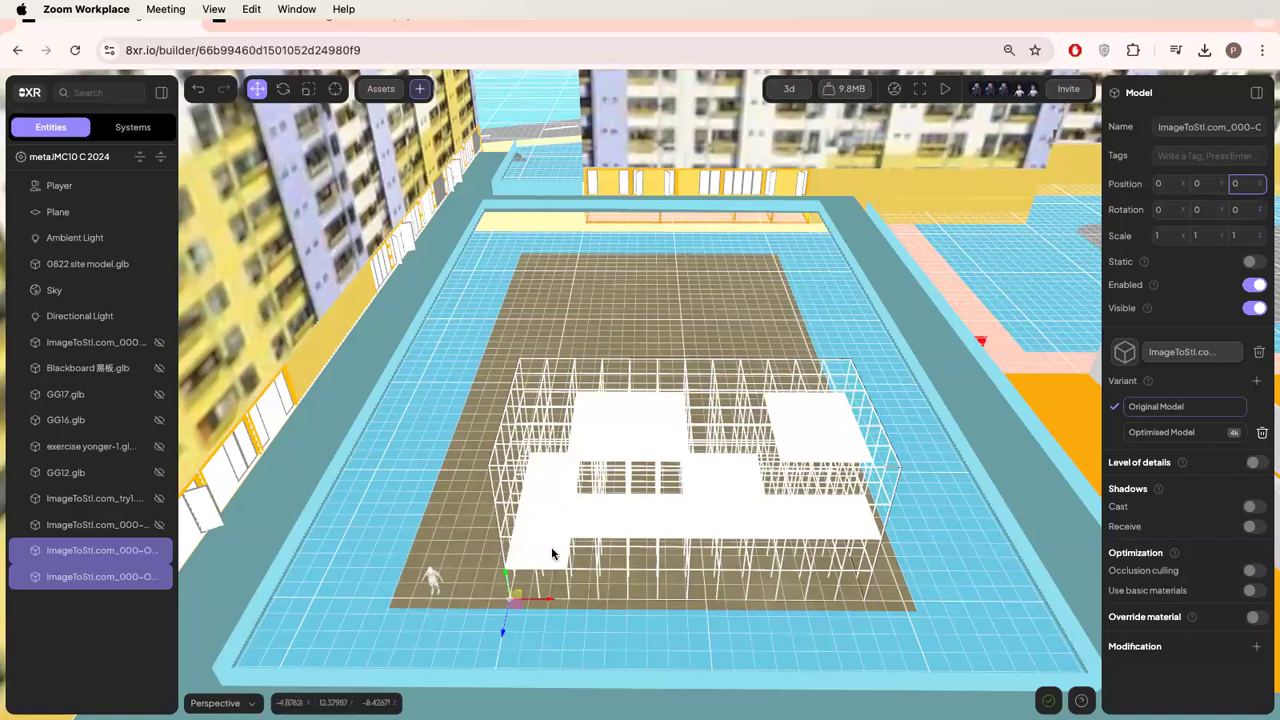
pyautogui.moveTo(555, 600); pyautogui.dragTo(430, 576)
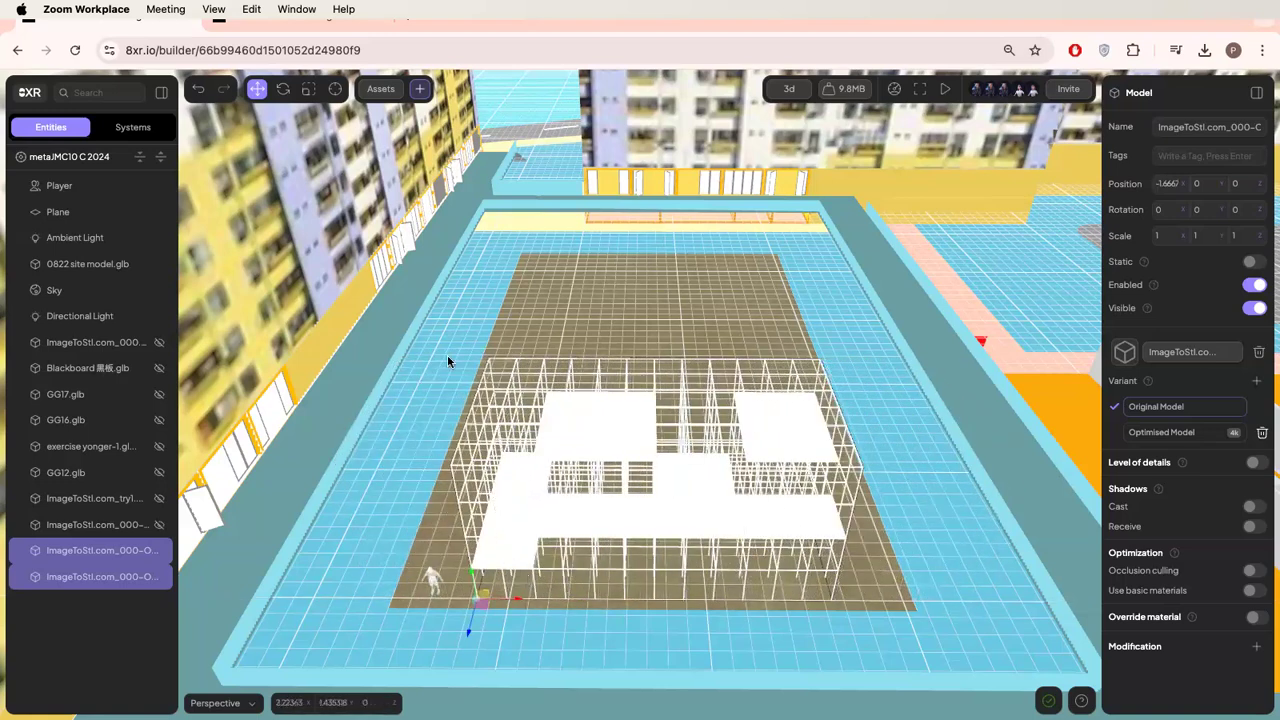
# - Try rotating the inserted model about its vertical axis and reset its Y rotation to 0
pyautogui.click(286, 90)
pyautogui.moveTo(510, 626); pyautogui.dragTo(600, 600)
pyautogui.click(1204, 209)
pyautogui.write('0')
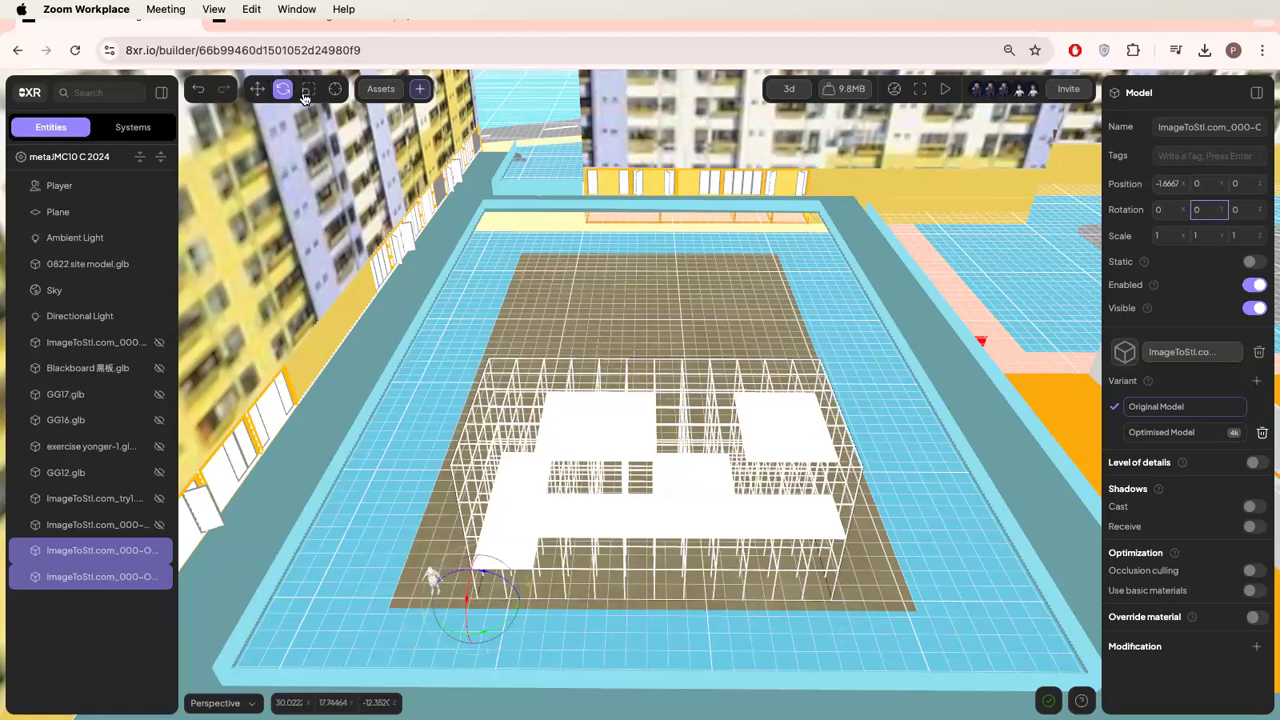
# - Turn the frame model to a Y rotation of 90 and shift it along X to about 23.3
pyautogui.click(257, 89)
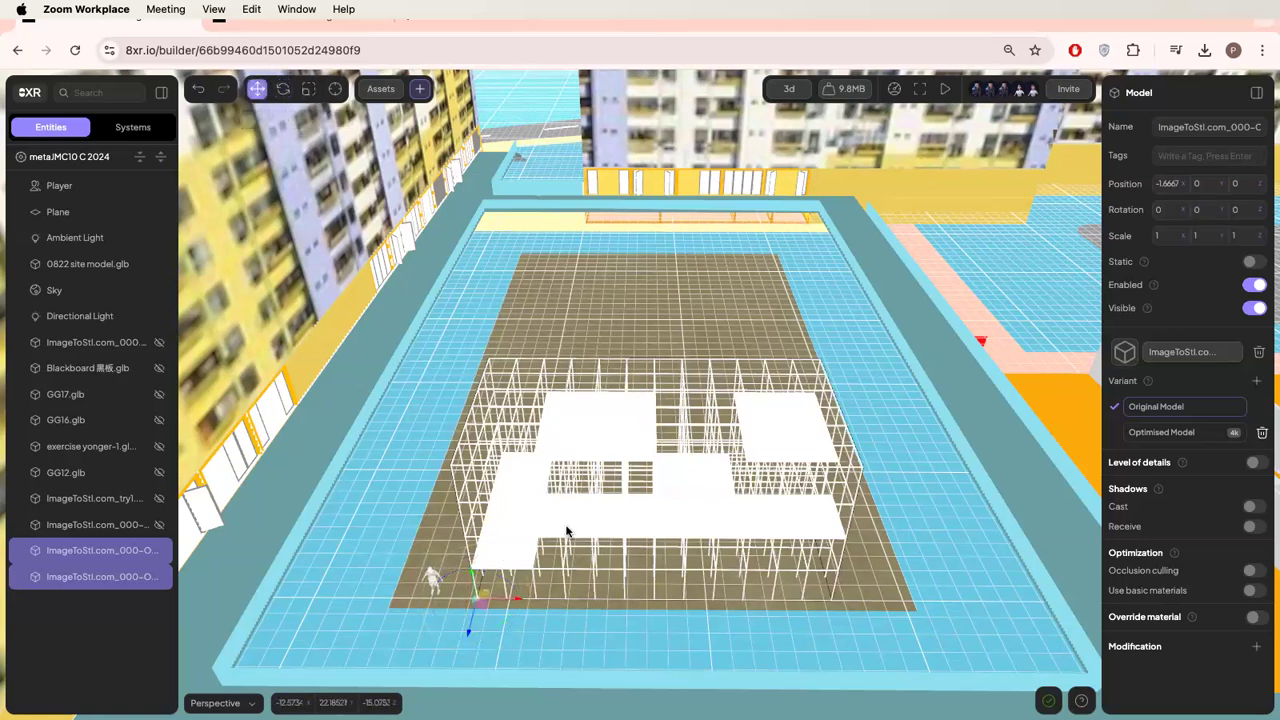
pyautogui.moveTo(510, 606); pyautogui.dragTo(808, 460)
pyautogui.click(283, 89)
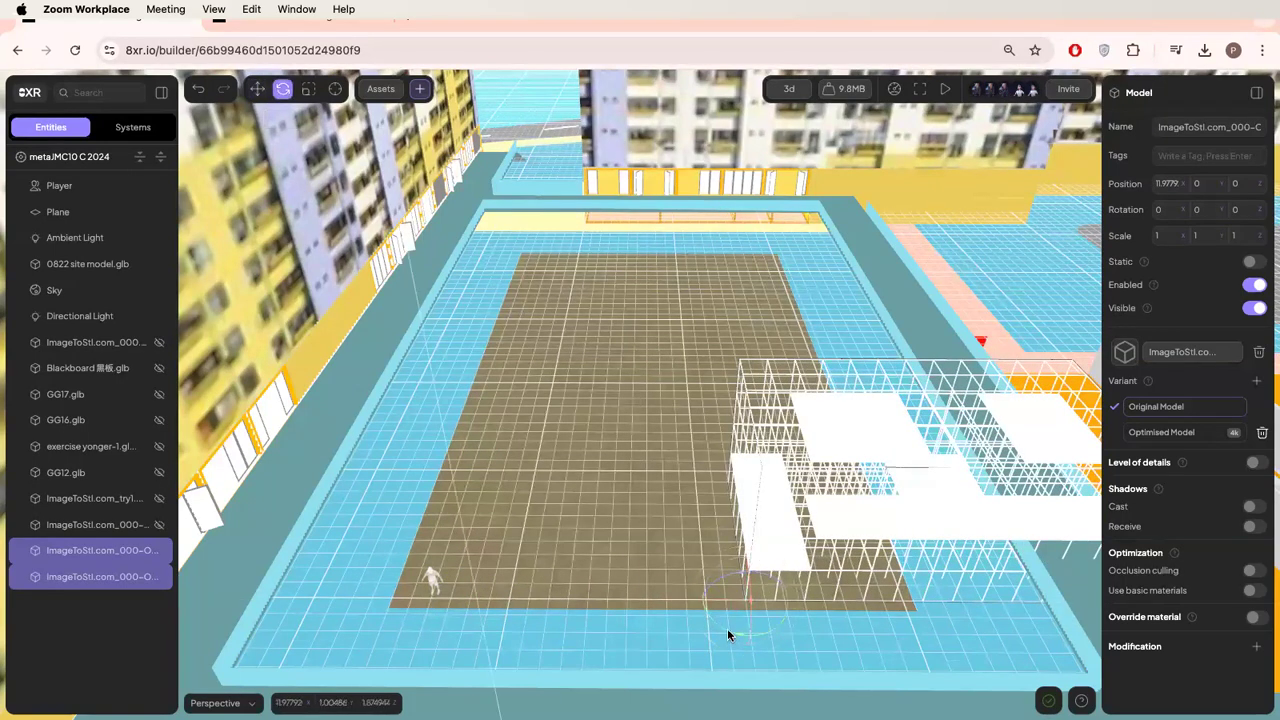
pyautogui.moveTo(727, 636); pyautogui.dragTo(783, 621)
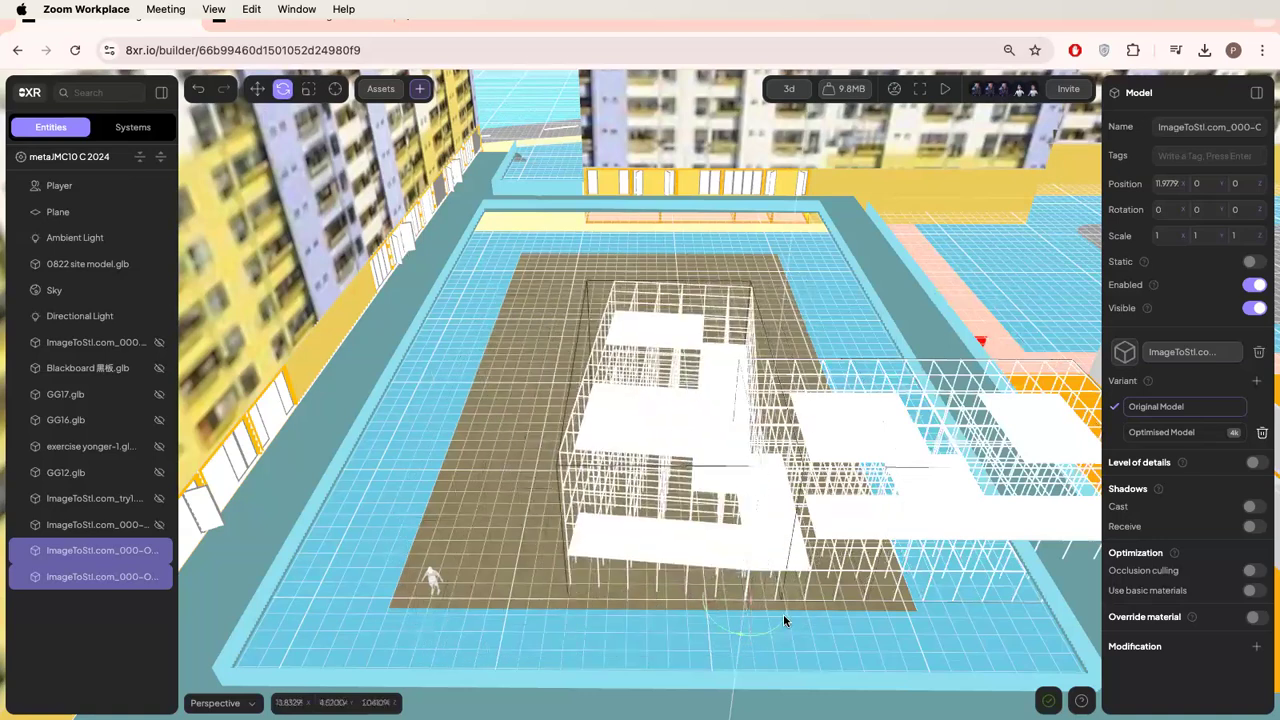
pyautogui.click(257, 89)
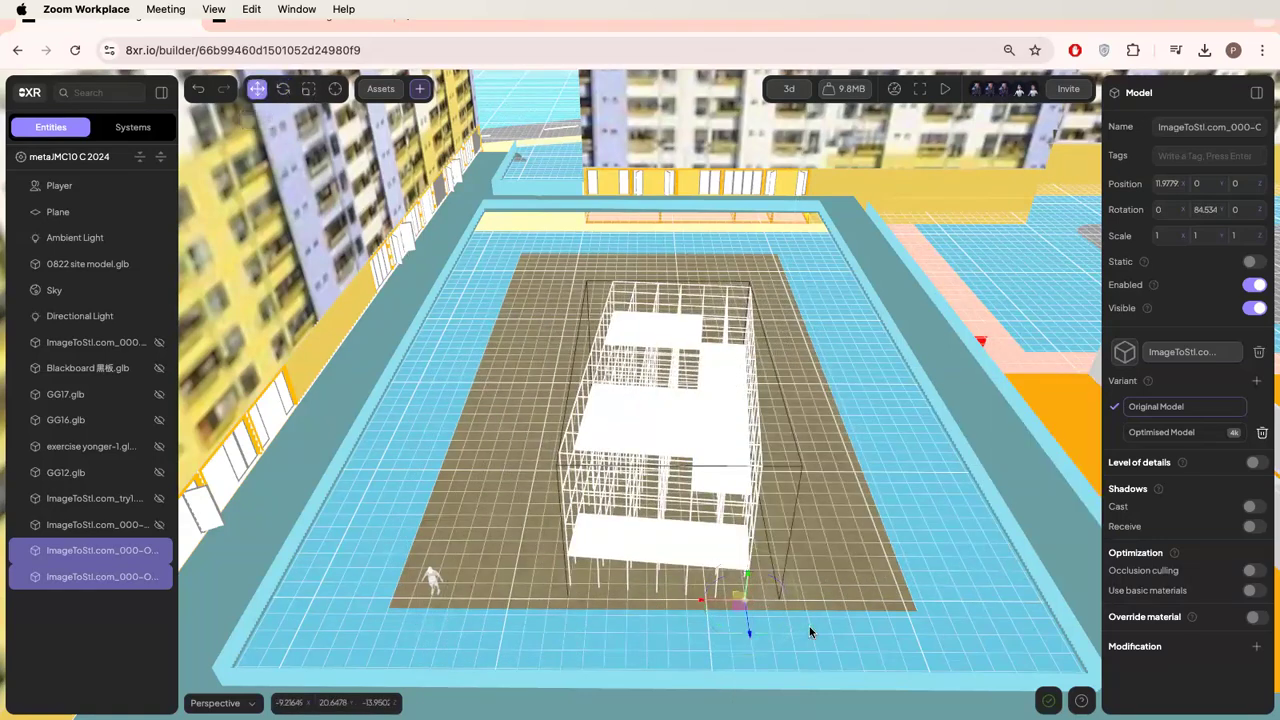
pyautogui.moveTo(702, 600); pyautogui.dragTo(975, 540)
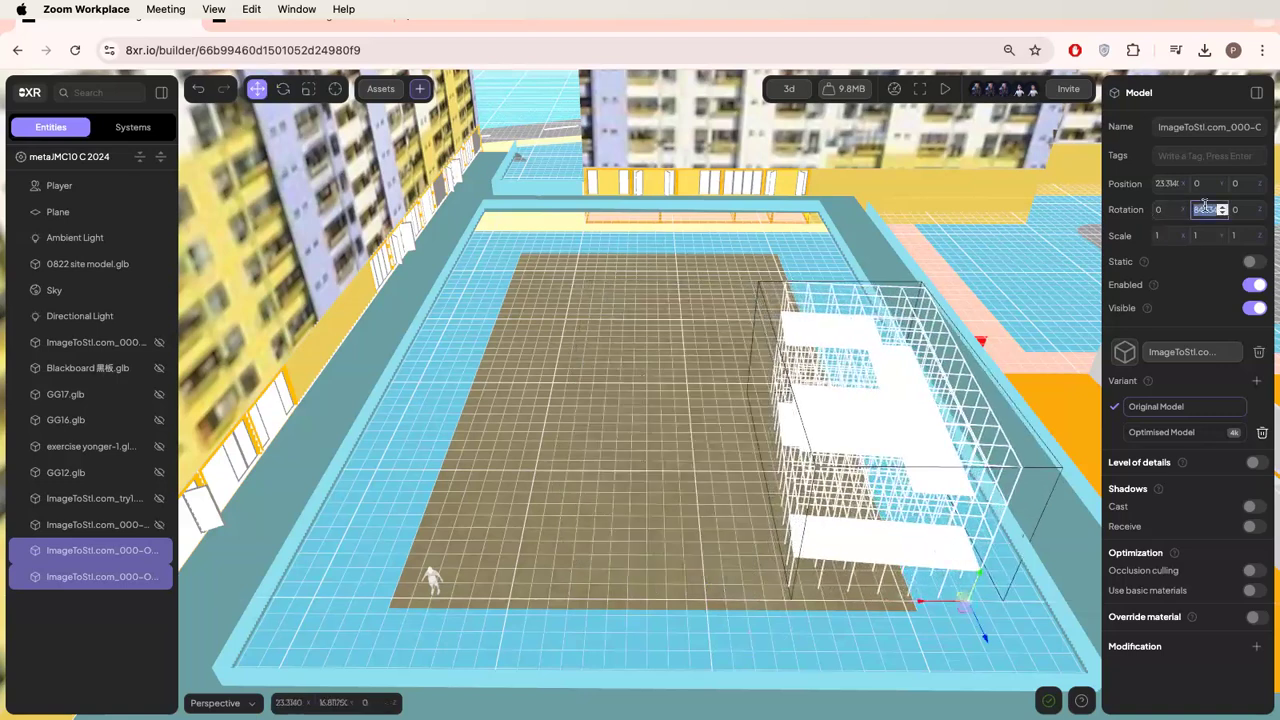
pyautogui.write('90')
# - Move the rotated frame model to the side of the courtyard, at about X 27.5 and Z -6.4
pyautogui.moveTo(930, 604); pyautogui.dragTo(1071, 593)
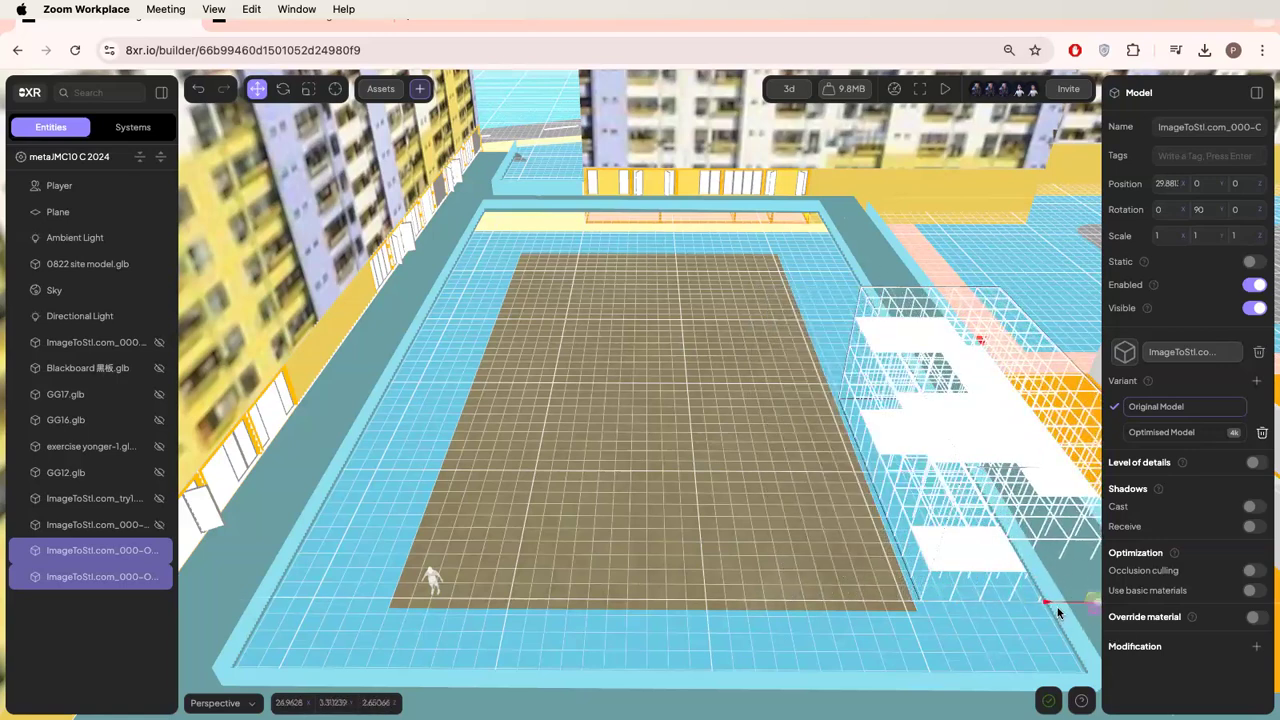
pyautogui.moveTo(1050, 608); pyautogui.dragTo(1009, 607)
pyautogui.moveTo(1076, 636); pyautogui.dragTo(1008, 522)
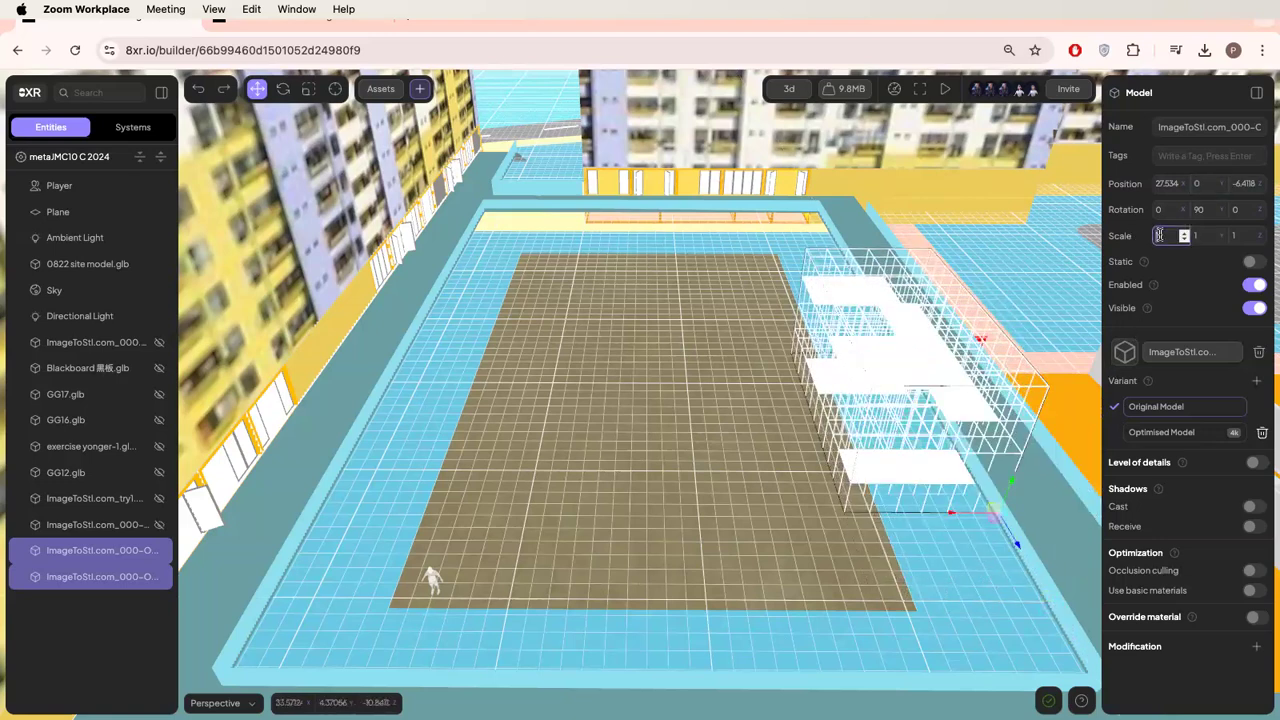
# - Set the frame model's X scale to 3 and Z scale to 2, and shift it along Z to about 3.2
pyautogui.write('3')
pyautogui.moveTo(1011, 537); pyautogui.dragTo(1096, 684)
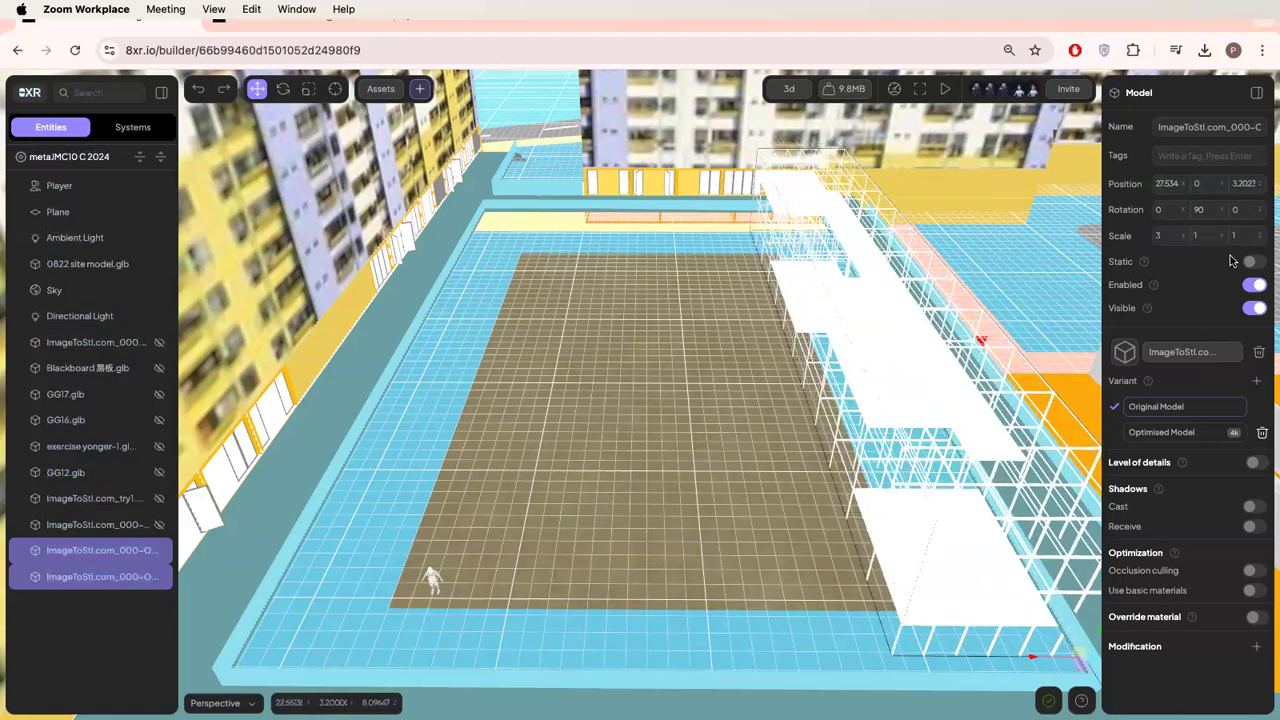
pyautogui.write('2')
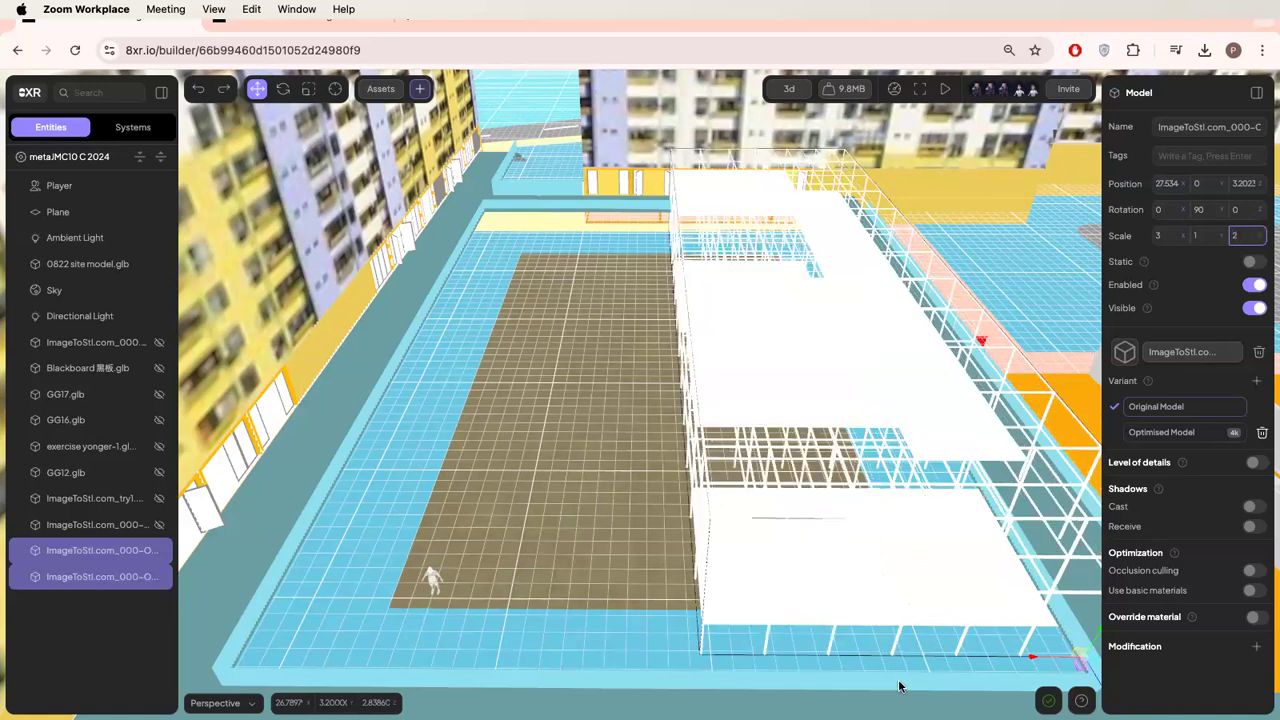
# - Reposition the enlarged frame model along the courtyard's side, at about X 29.9 and Z 4.1
pyautogui.moveTo(1029, 660); pyautogui.dragTo(1047, 612)
pyautogui.press('d')
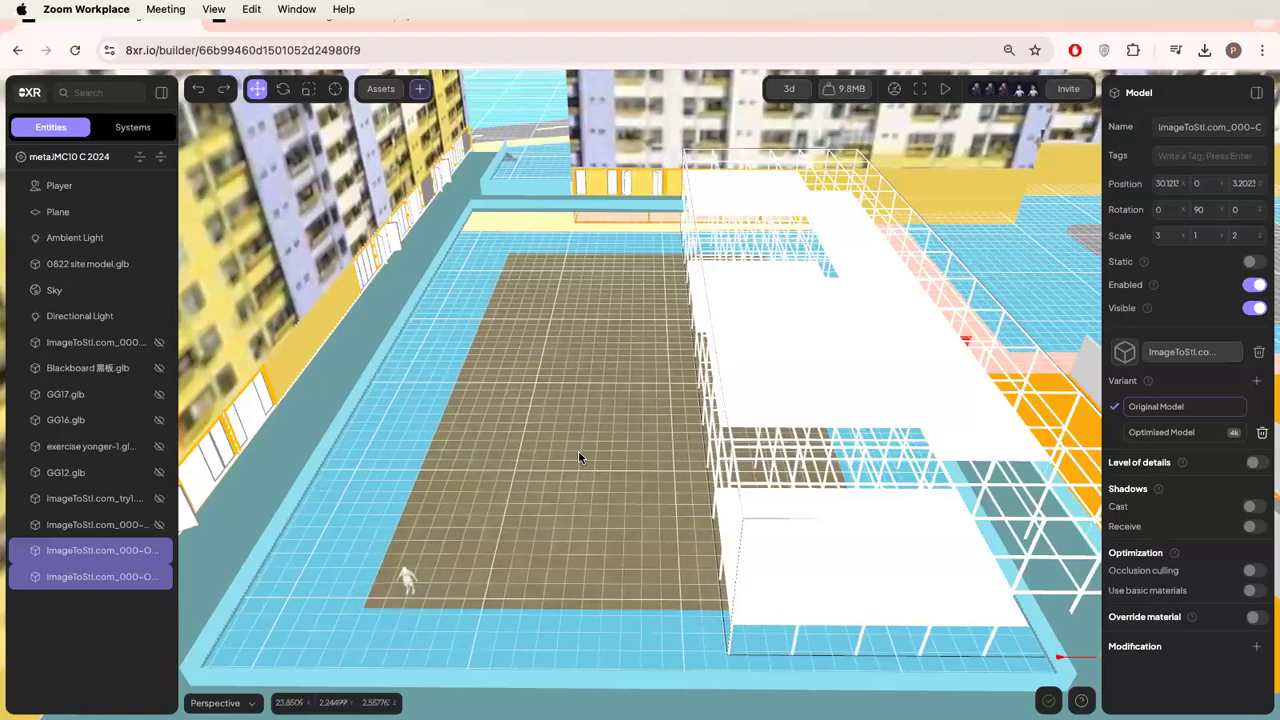
pyautogui.press('d')
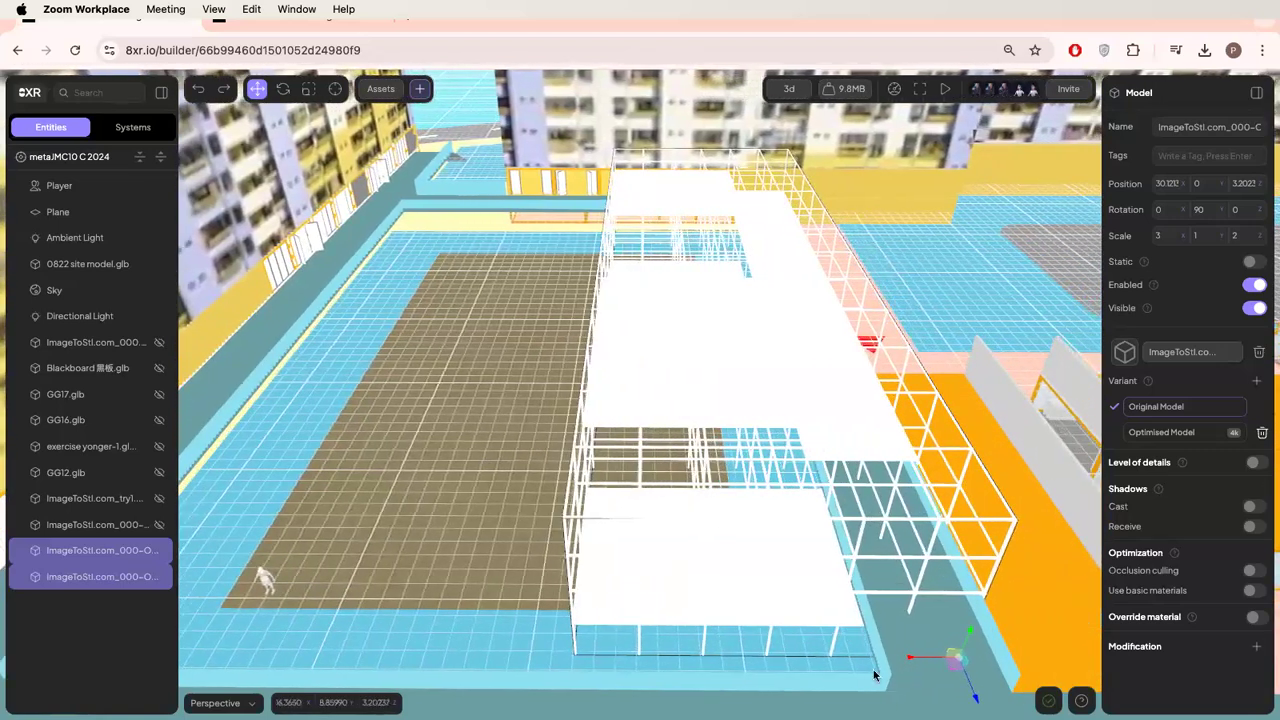
pyautogui.press('a')
pyautogui.moveTo(915, 654); pyautogui.dragTo(921, 657)
pyautogui.moveTo(988, 698); pyautogui.dragTo(997, 713)
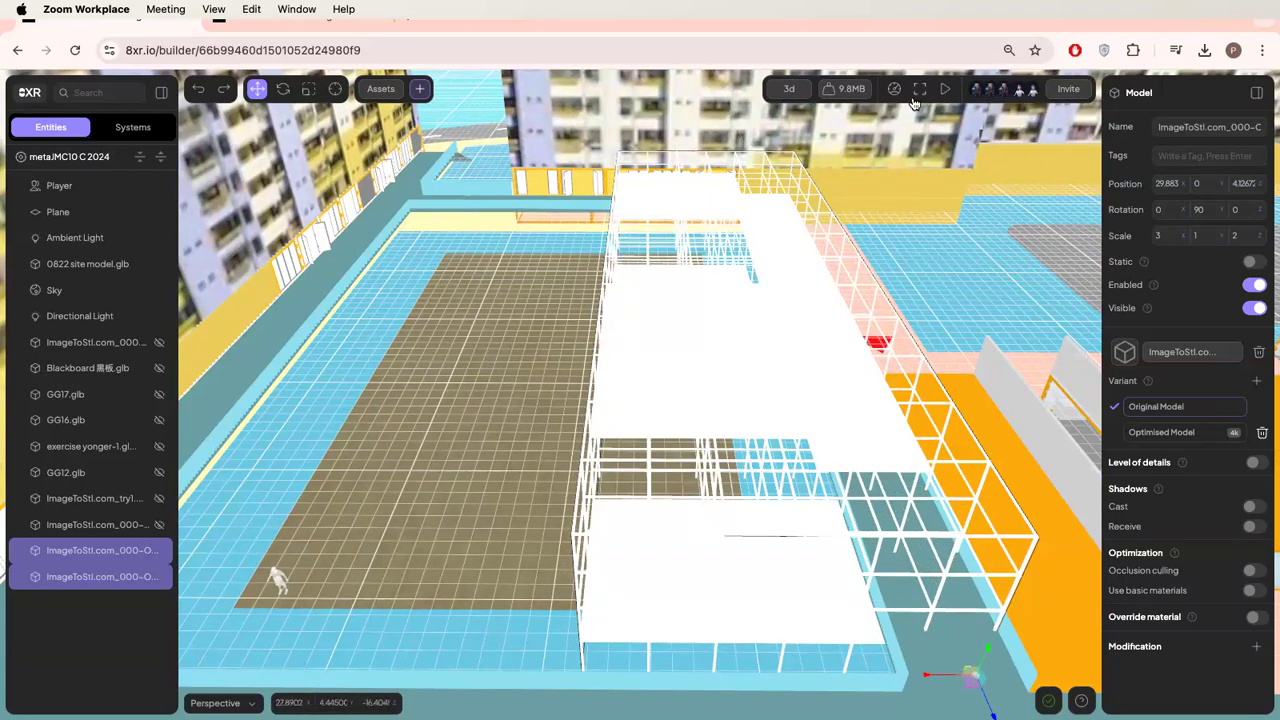
# - Play the scene and walk the avatar through the courtyard to inspect the frame structure from below
pyautogui.click(947, 90)
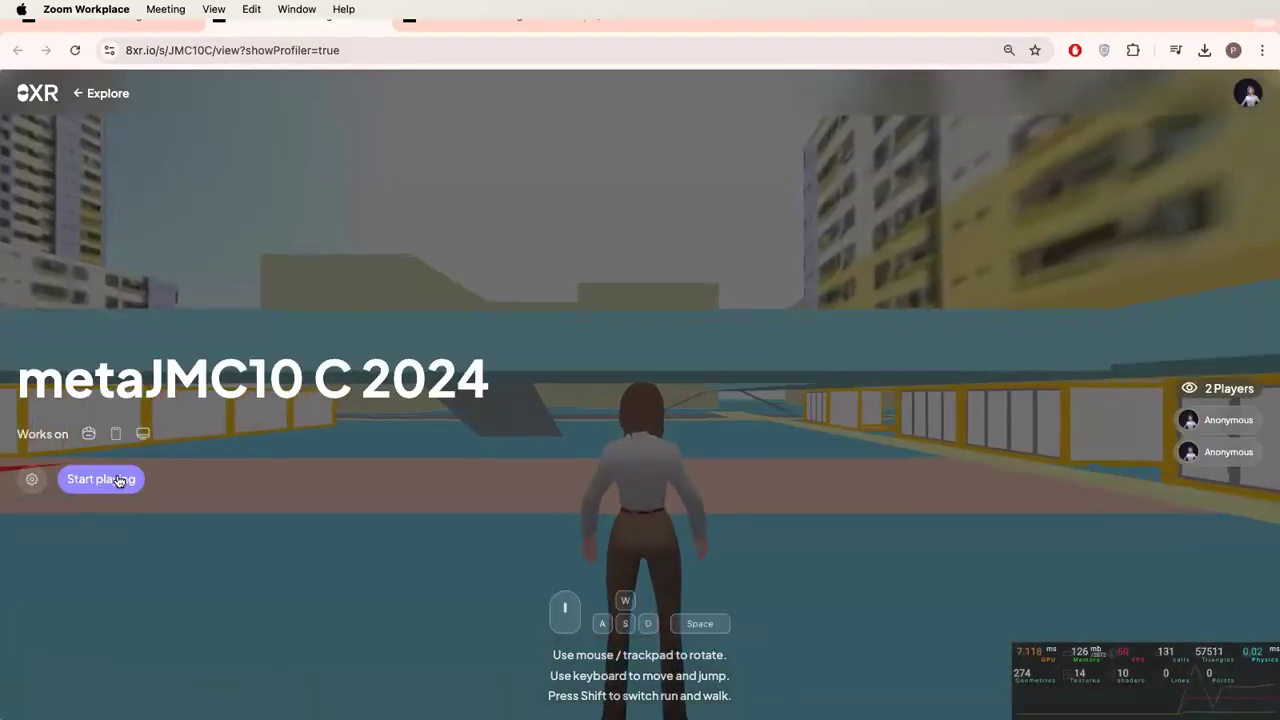
pyautogui.click(118, 481)
pyautogui.press('w')
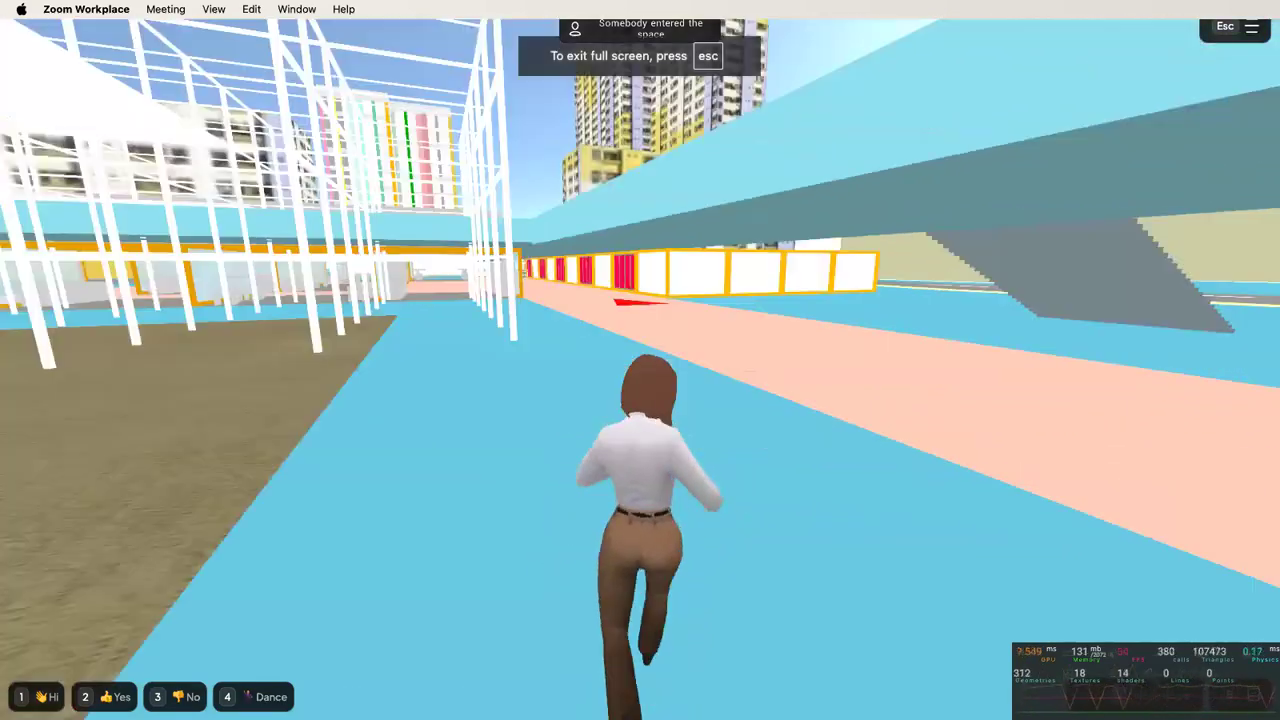
pyautogui.press('w')
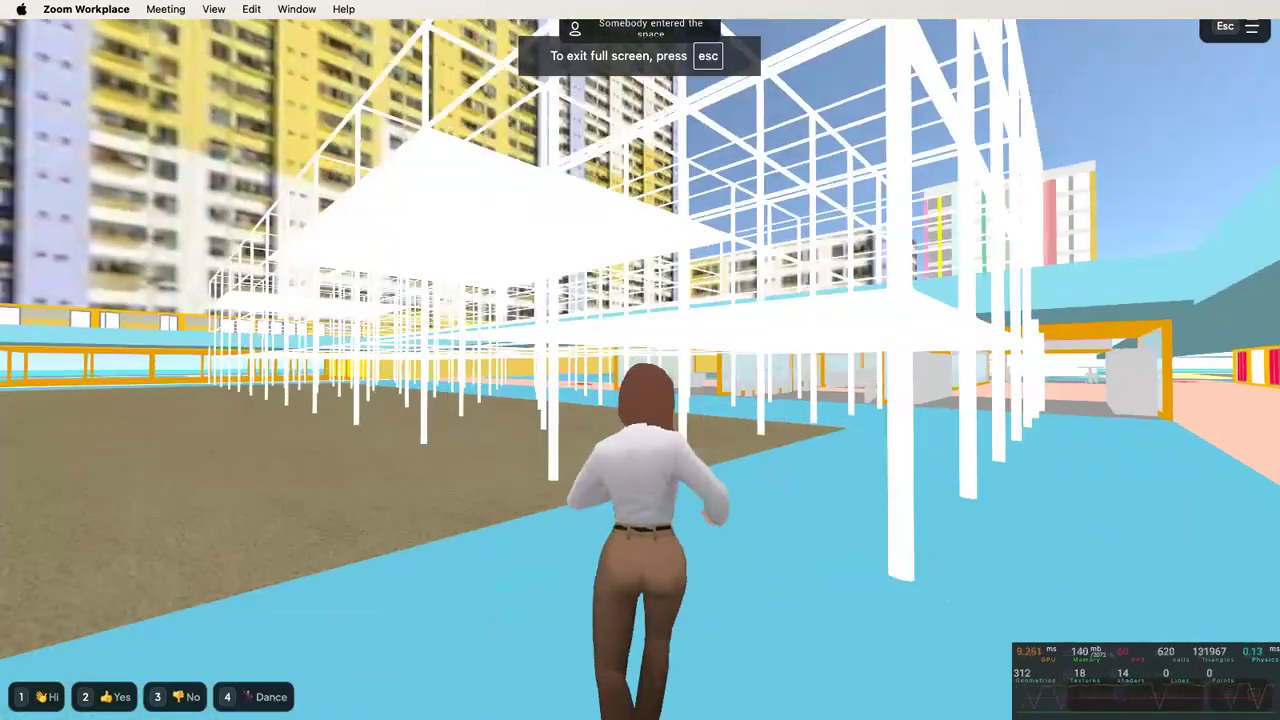
pyautogui.press('w')
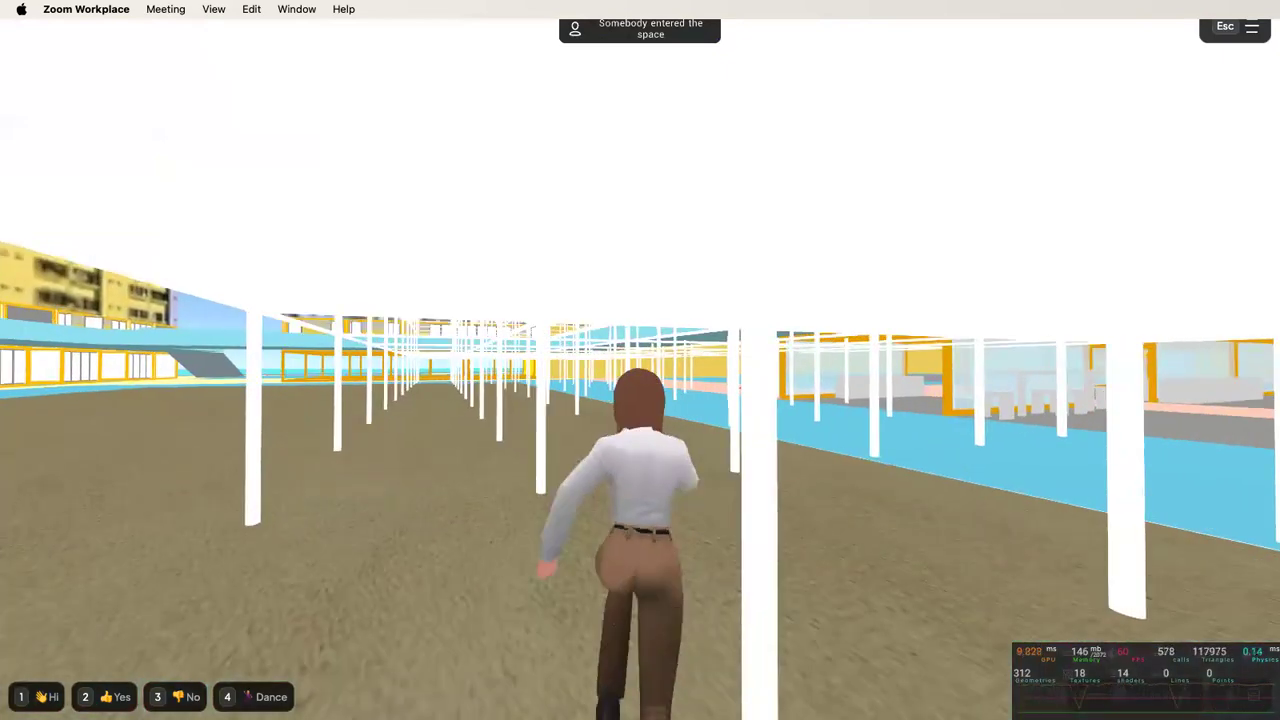
pyautogui.press('w')
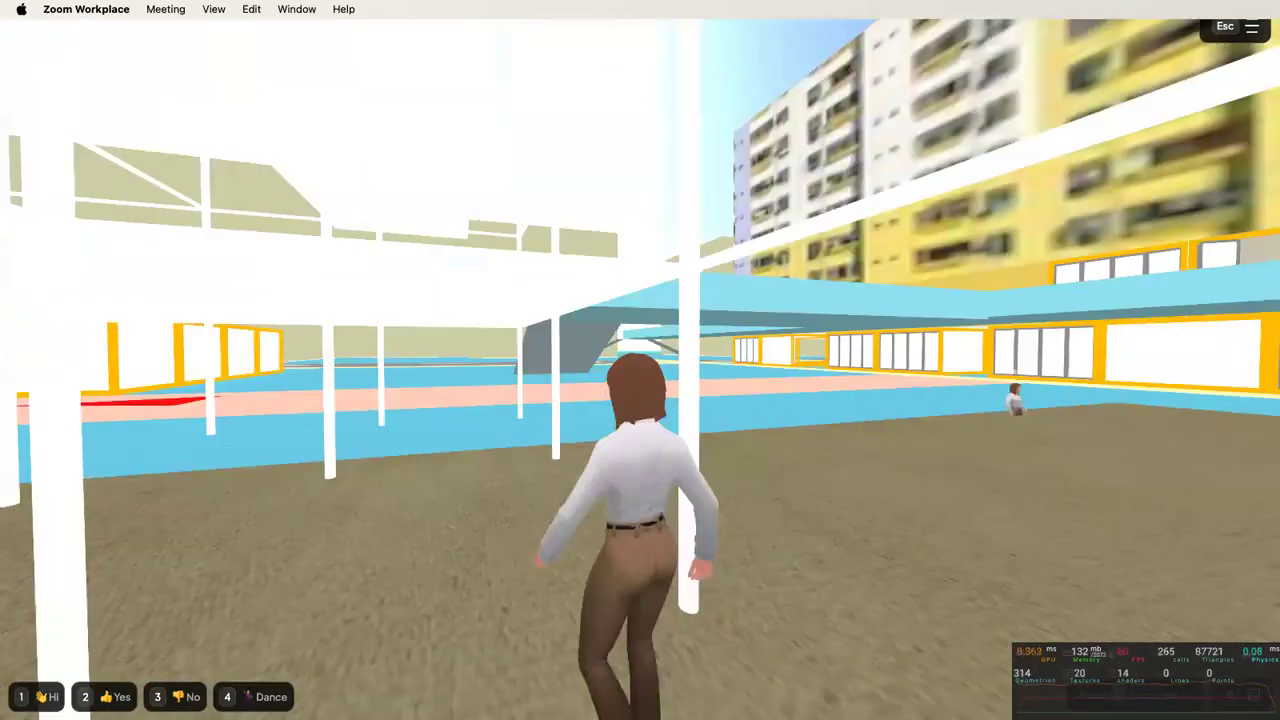
# - Walk the avatar out of the courtyard to the outdoor staircase and climb it to the upper walkway
pyautogui.press('w')
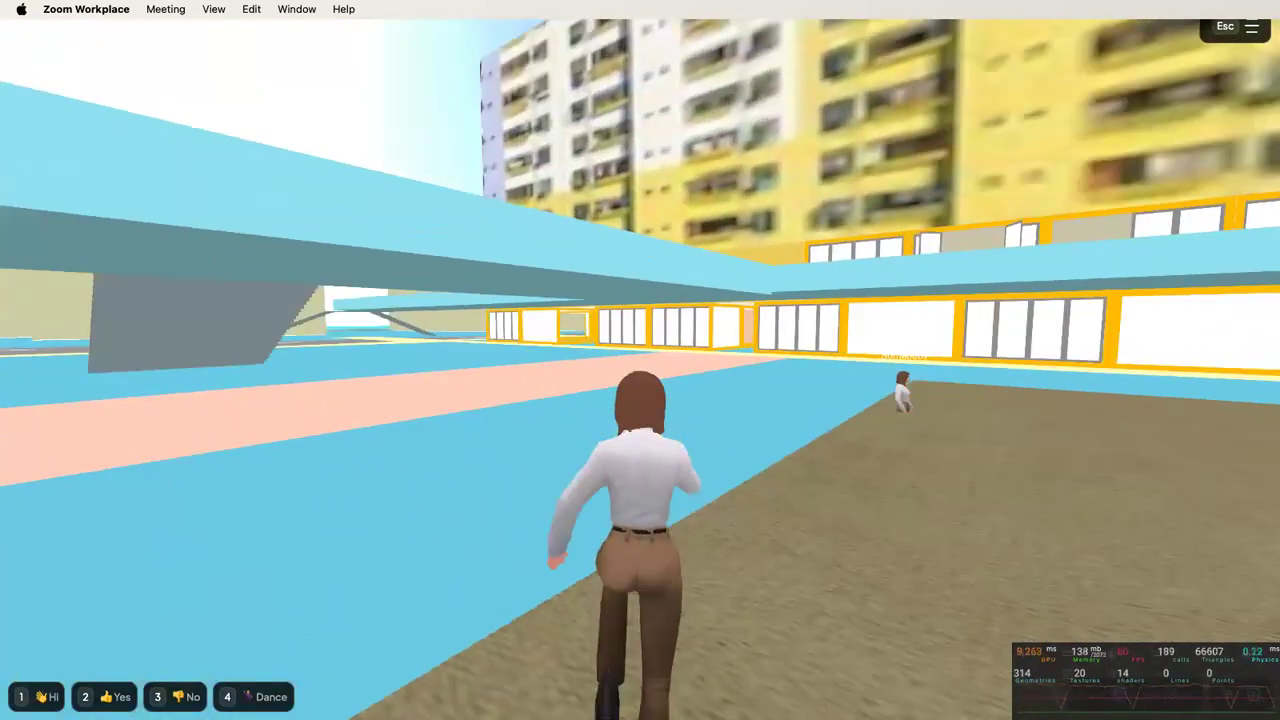
pyautogui.press('w')
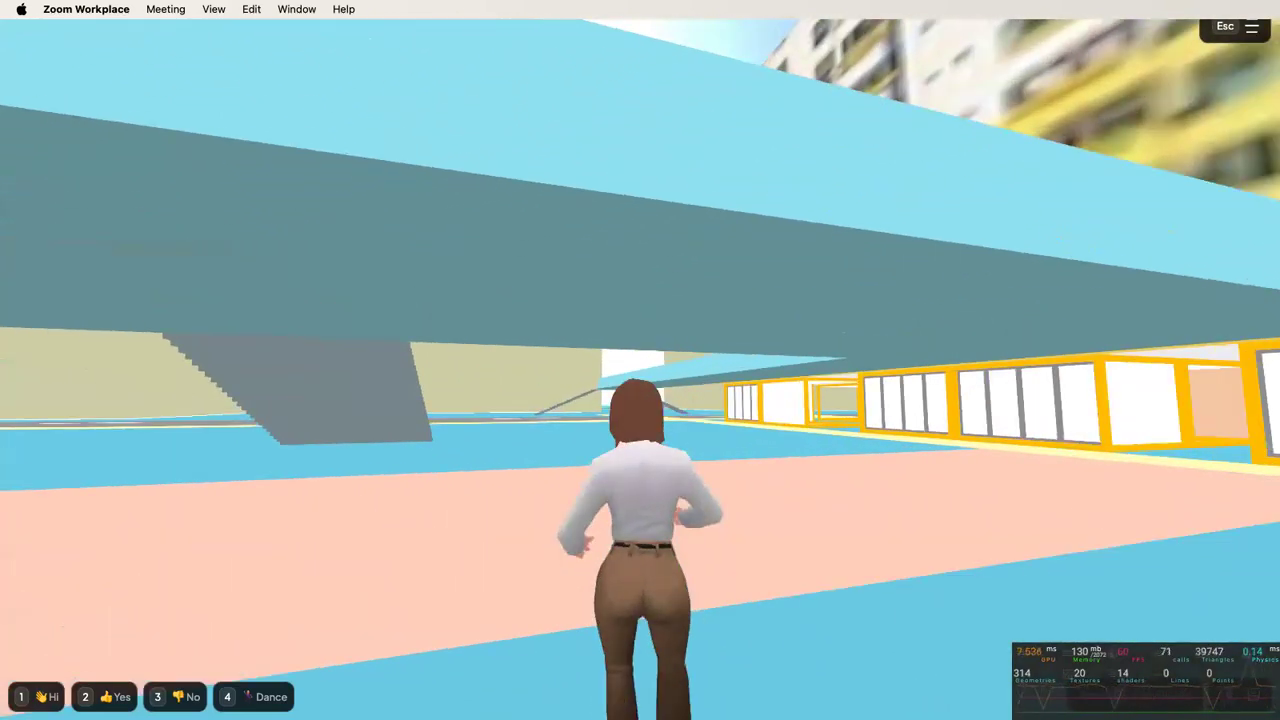
pyautogui.press('w')
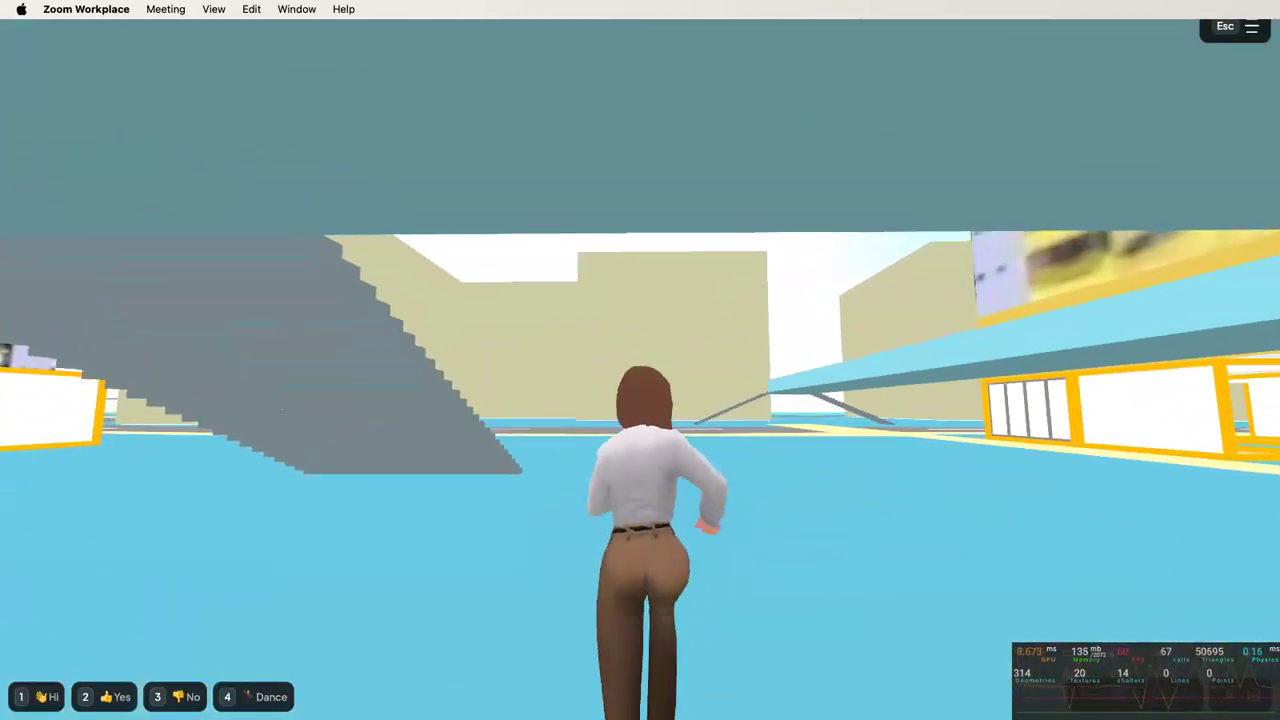
pyautogui.press('w')
pyautogui.press('w')
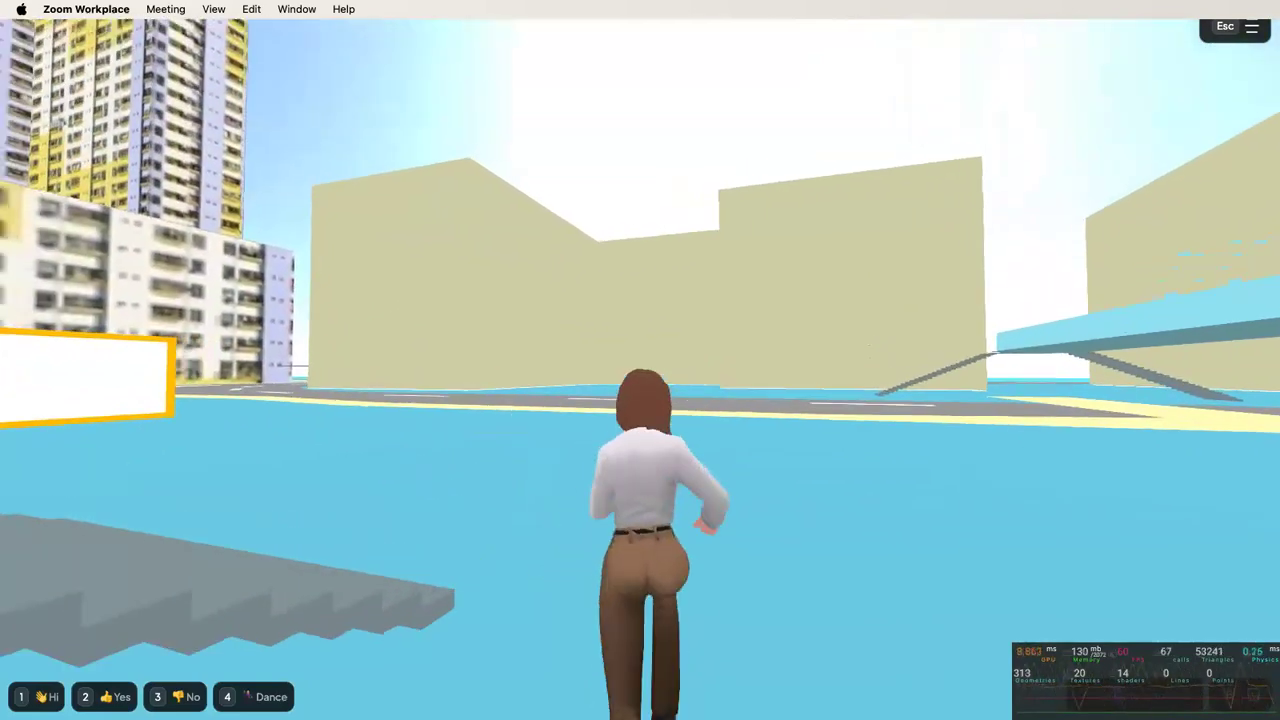
pyautogui.press('w')
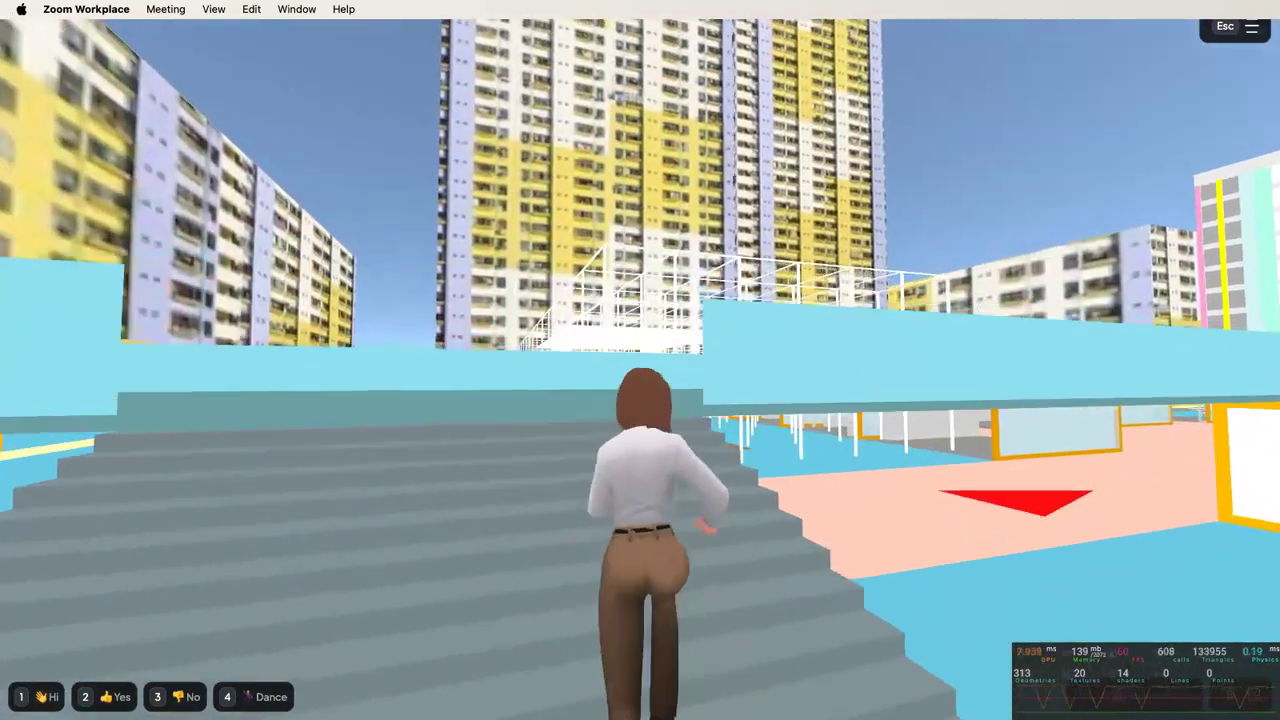
pyautogui.press('w')
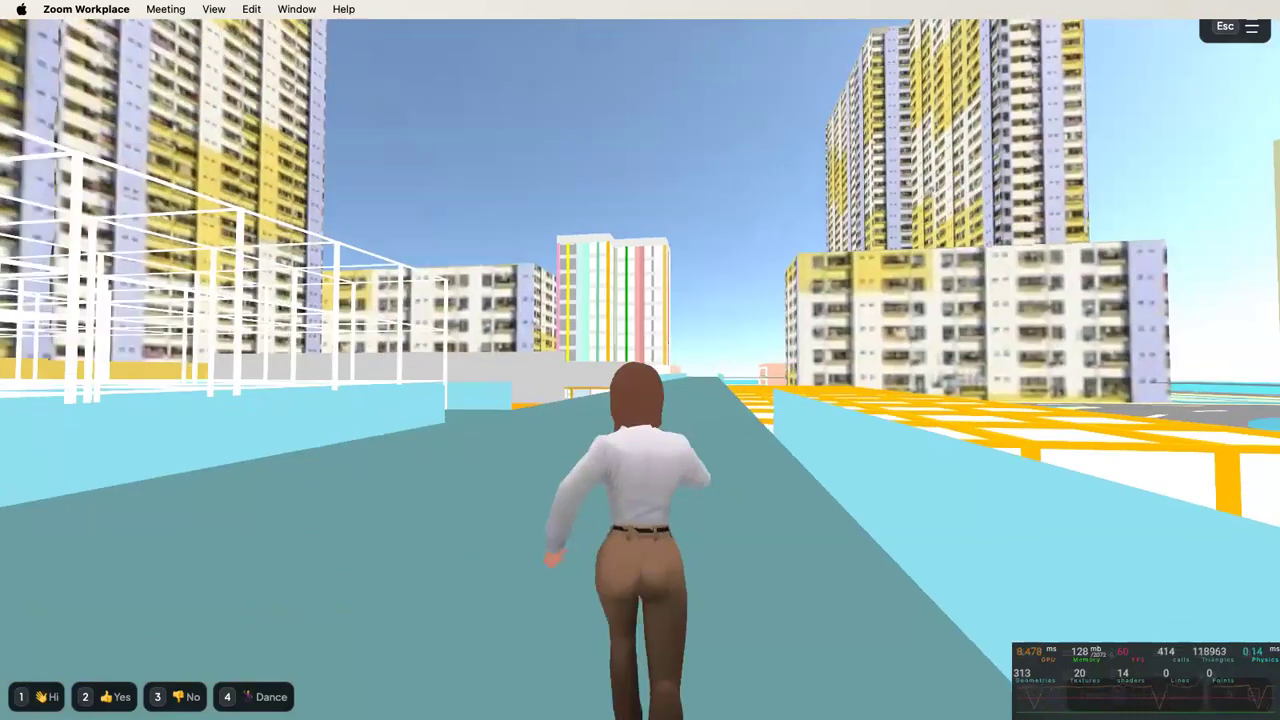
# - Walk the avatar from the upper walkway through the frame structure's raised floor, and exit full-screen play
pyautogui.press('w')
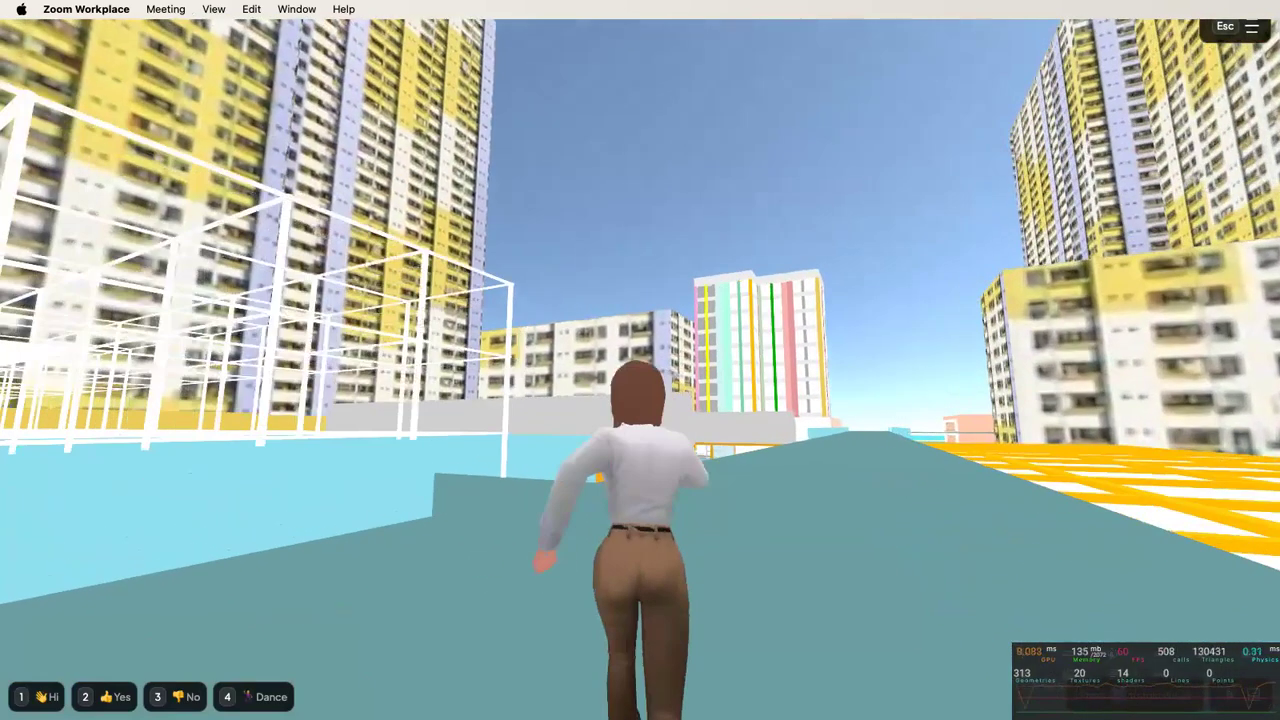
pyautogui.press('w')
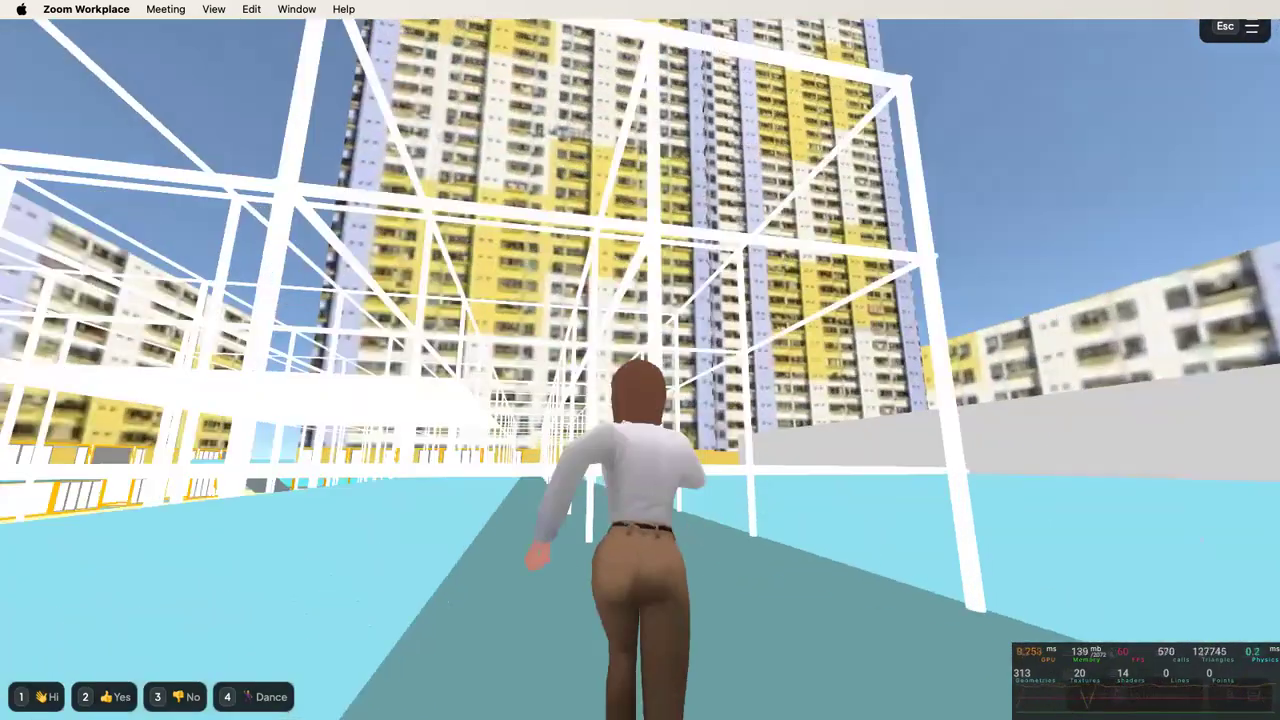
pyautogui.press('w')
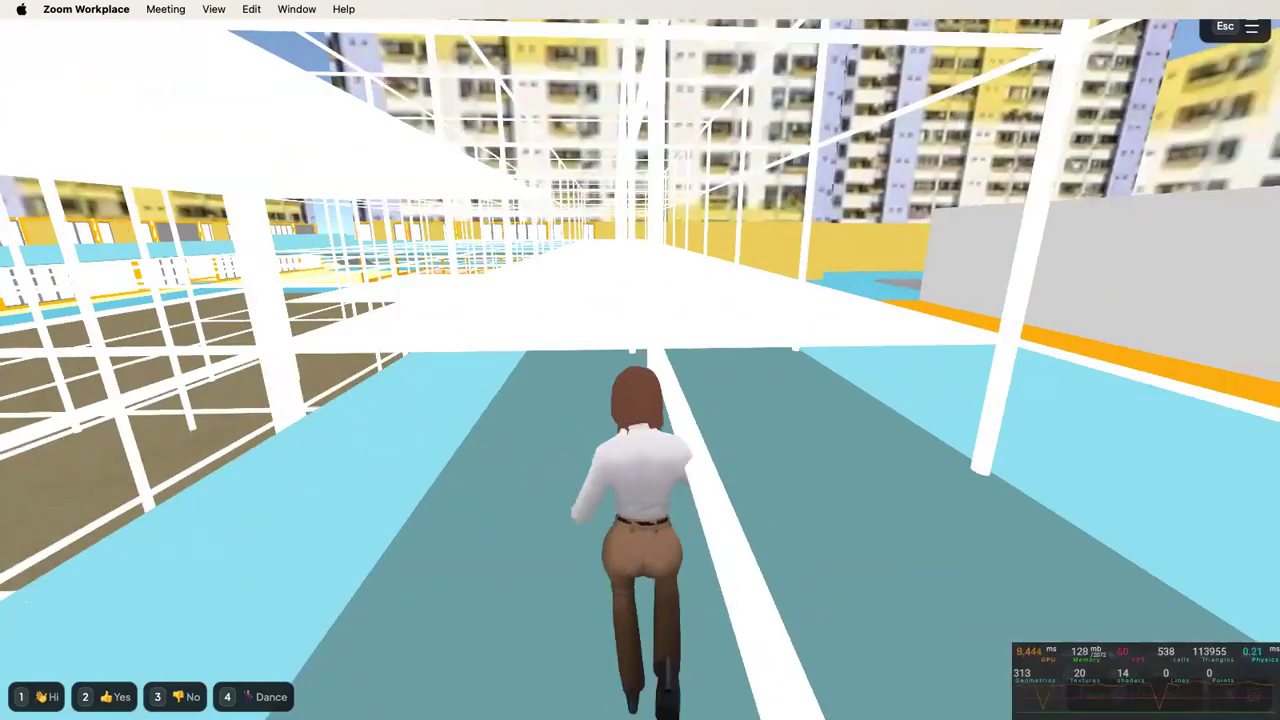
pyautogui.press('w')
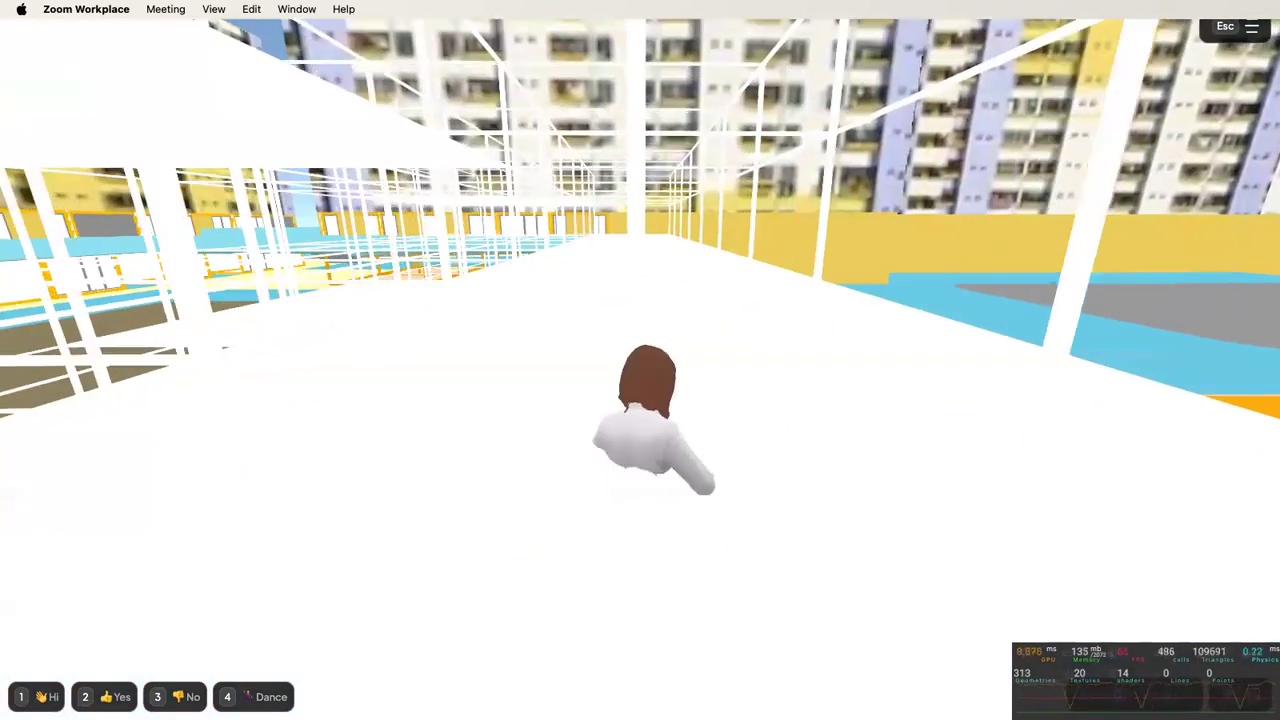
pyautogui.press('w')
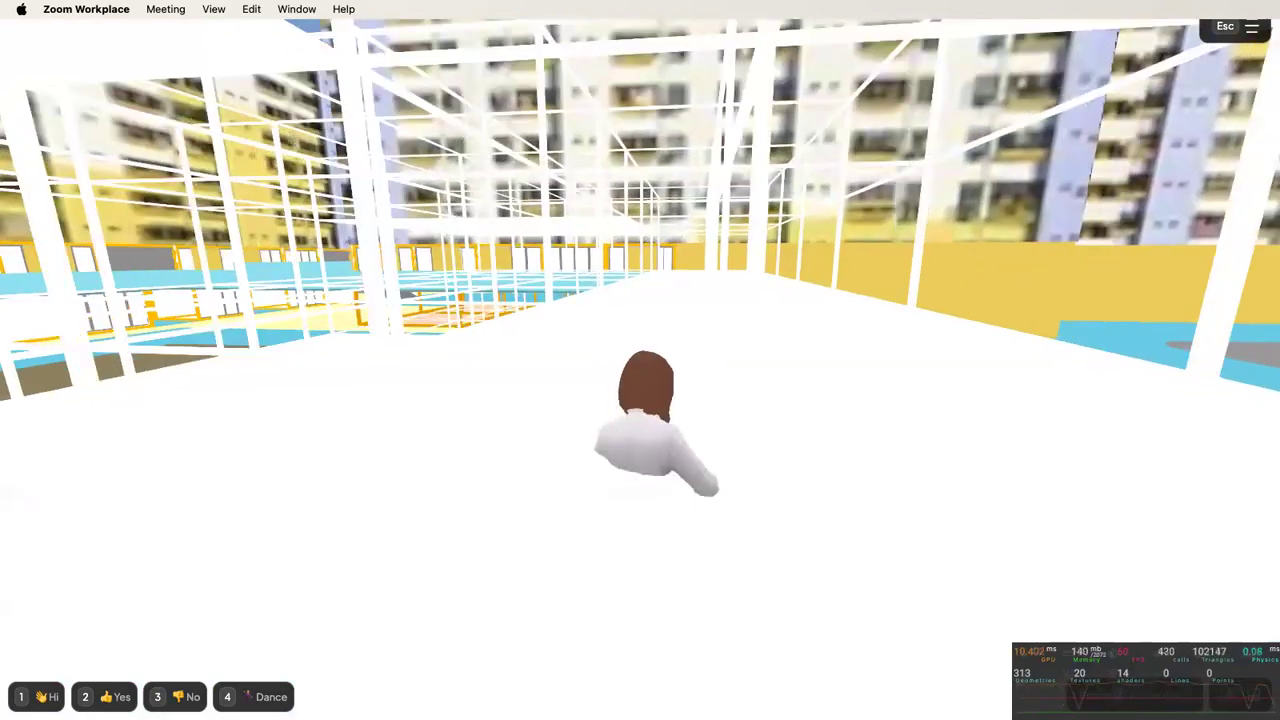
pyautogui.press('w')
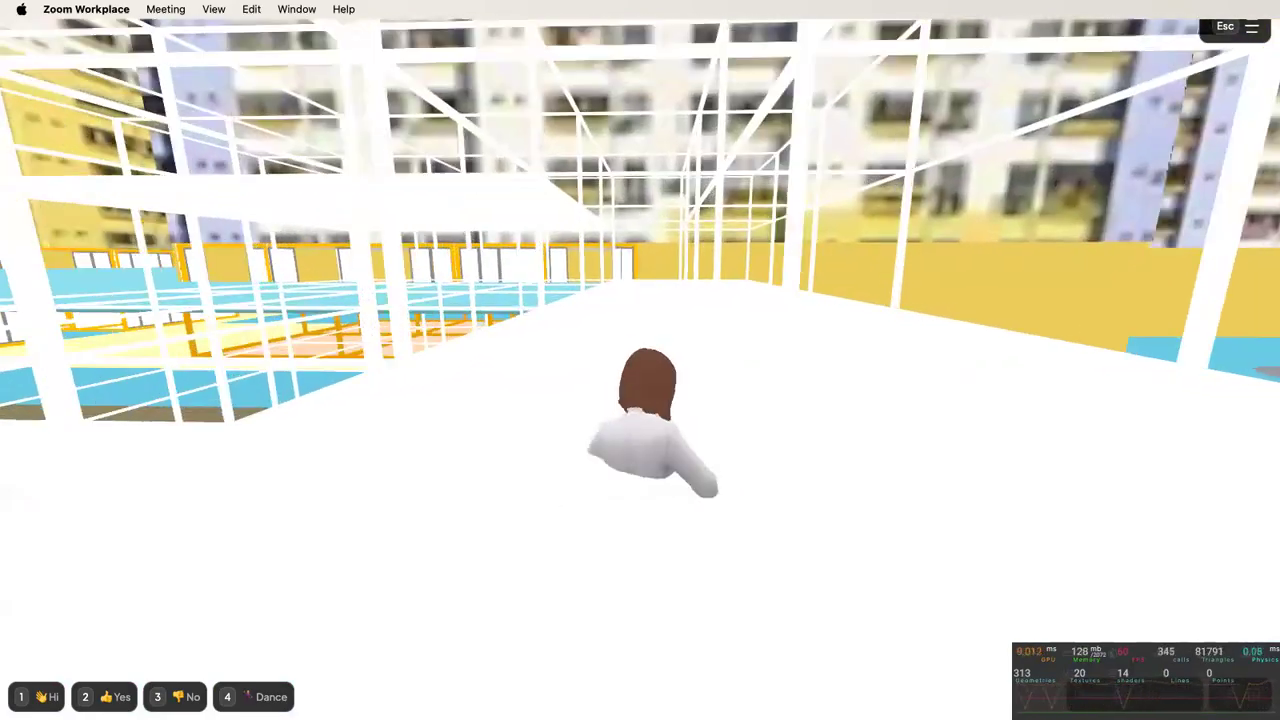
pyautogui.press('Escape')
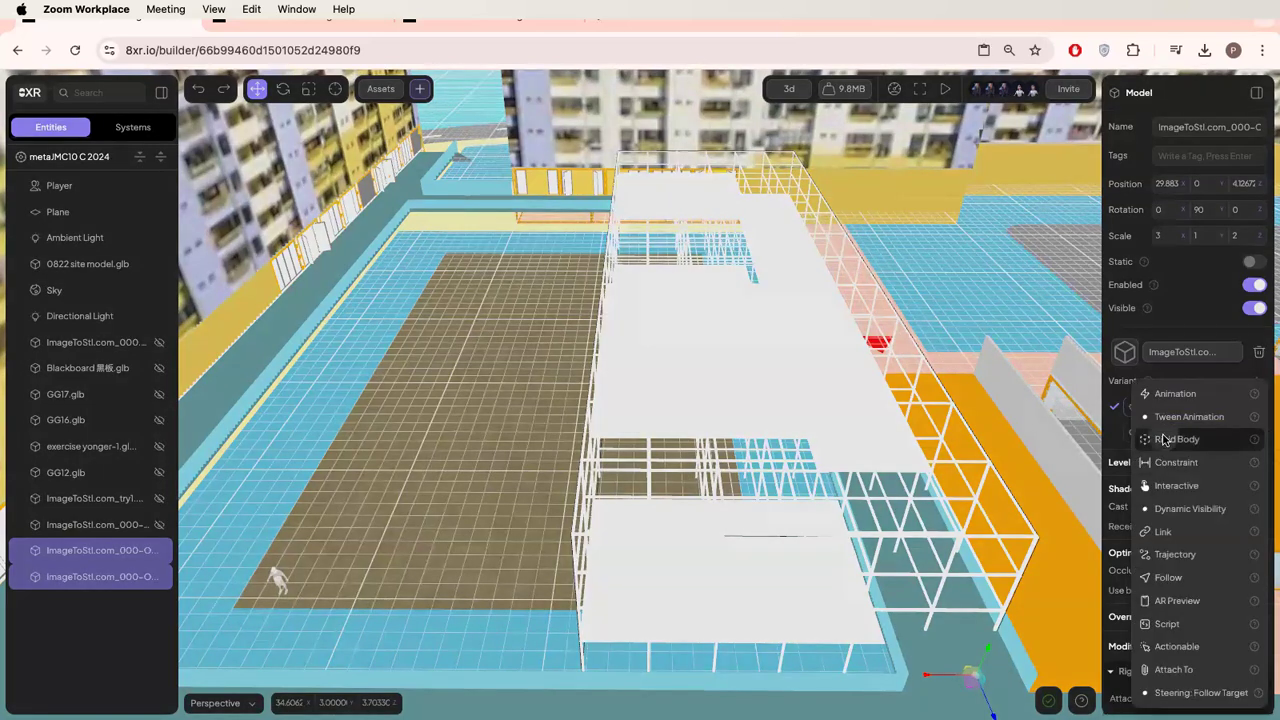
# - Add a Rigid Body modification to the two selected frame models
pyautogui.click(1165, 439)
pyautogui.scroll(-4, 1162, 450)
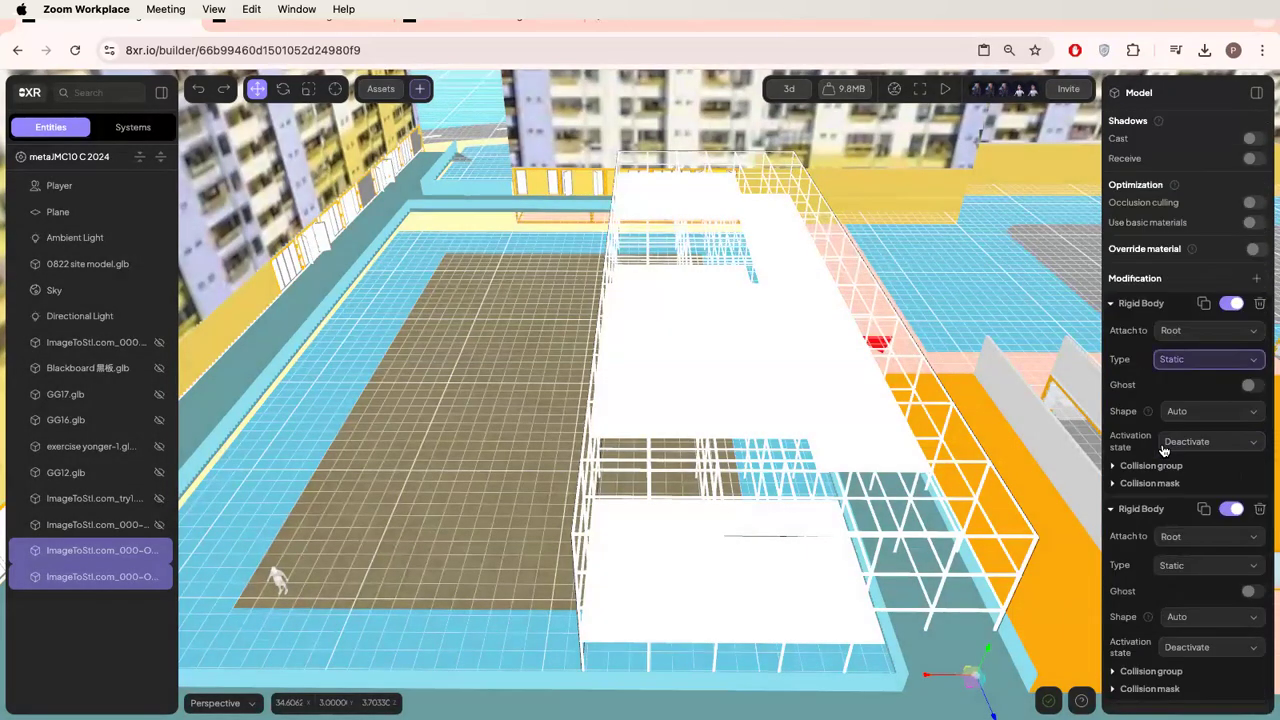
# - Reload the metaJMC10 C 2024 scene's view page and start playing it
pyautogui.click(306, 27)
pyautogui.click(317, 47)
pyautogui.press('Return')
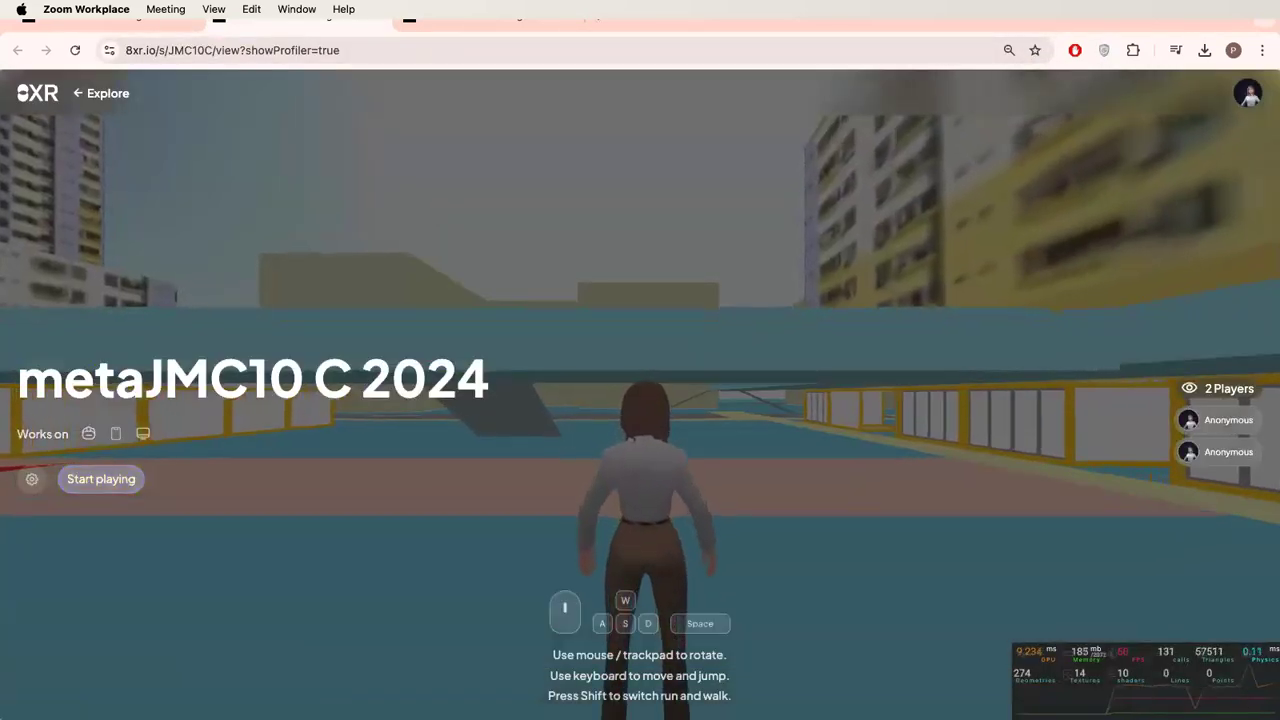
pyautogui.click(101, 479)
# - Walk the avatar beneath the overhead walkway and up the staircase to reach the upper level again
pyautogui.press('w')
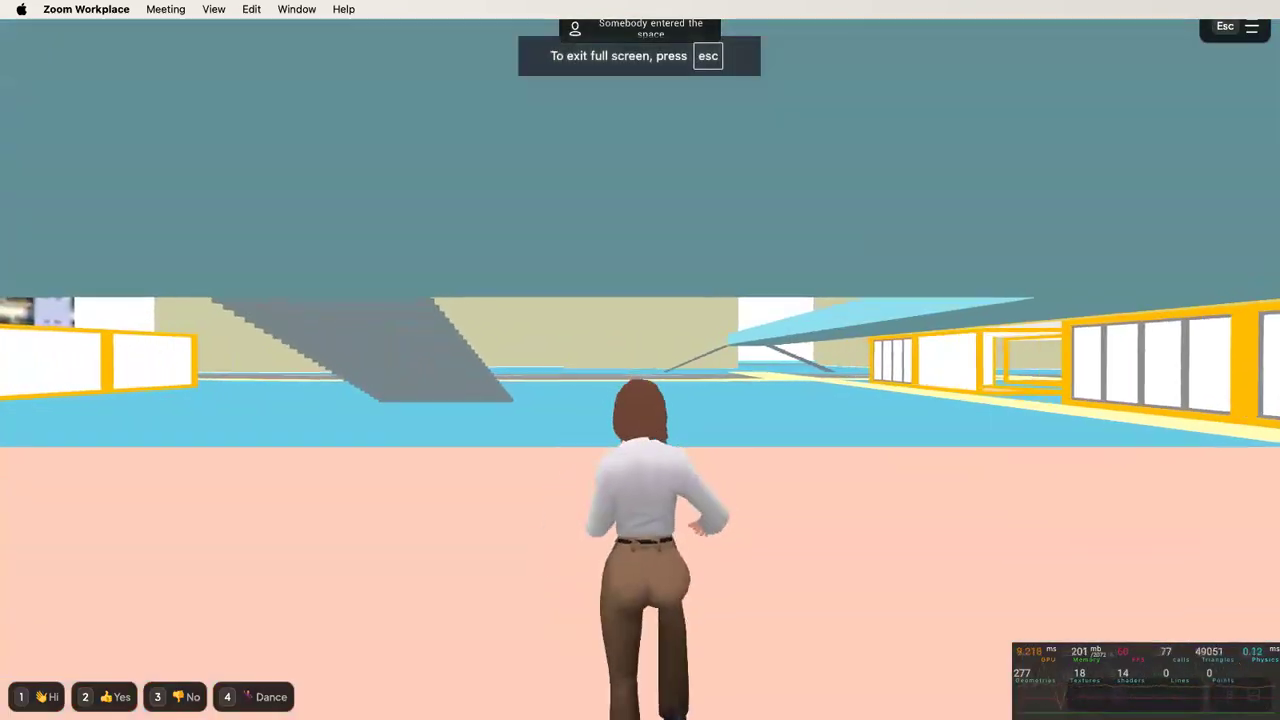
pyautogui.press('w')
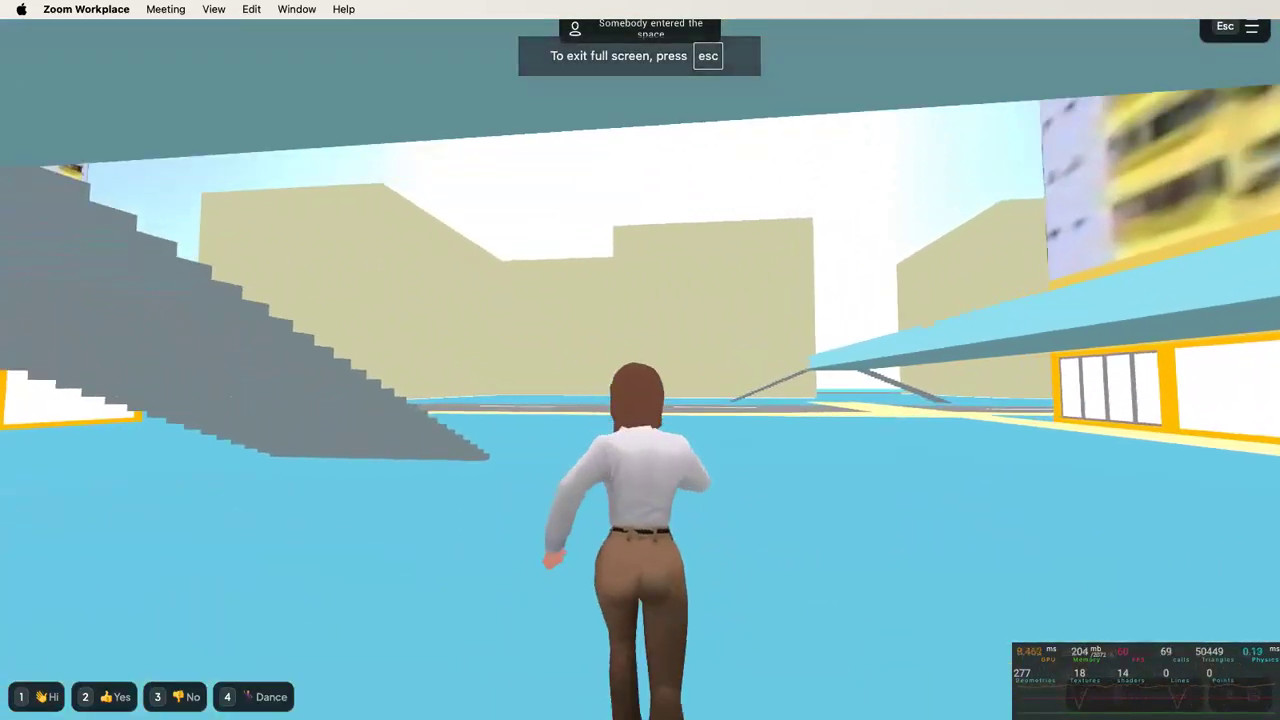
pyautogui.press('w')
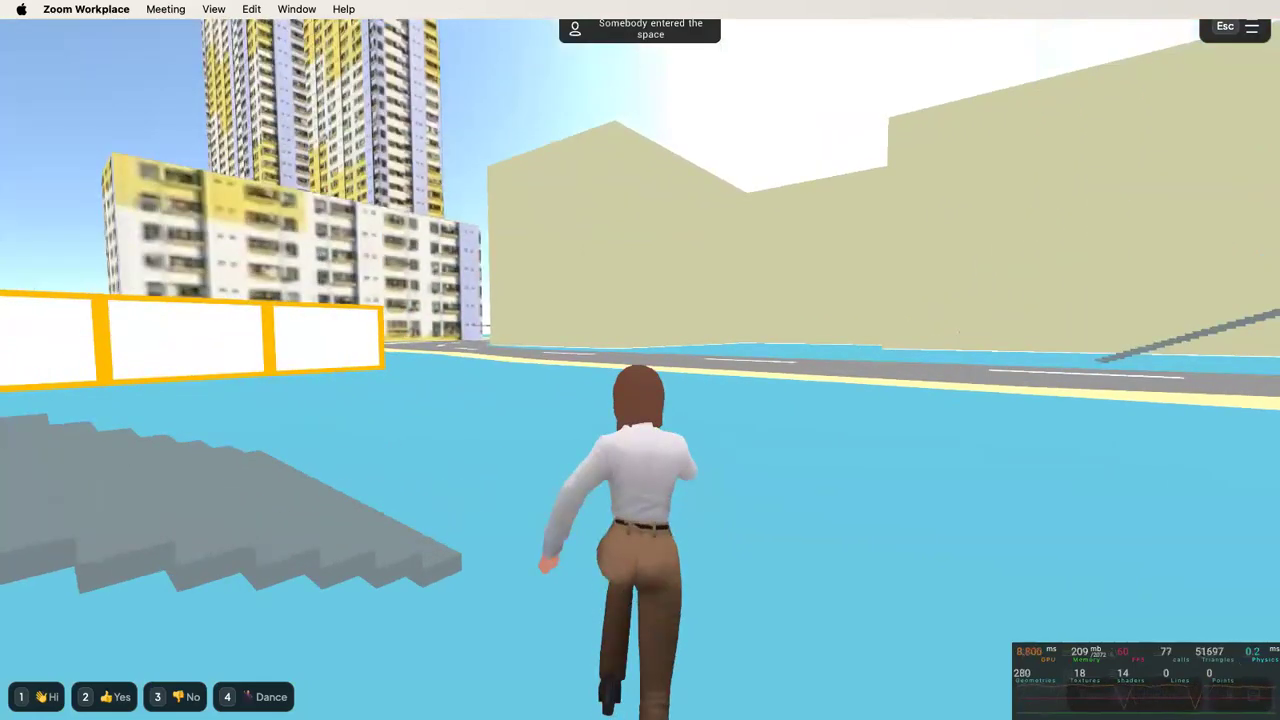
pyautogui.press('w')
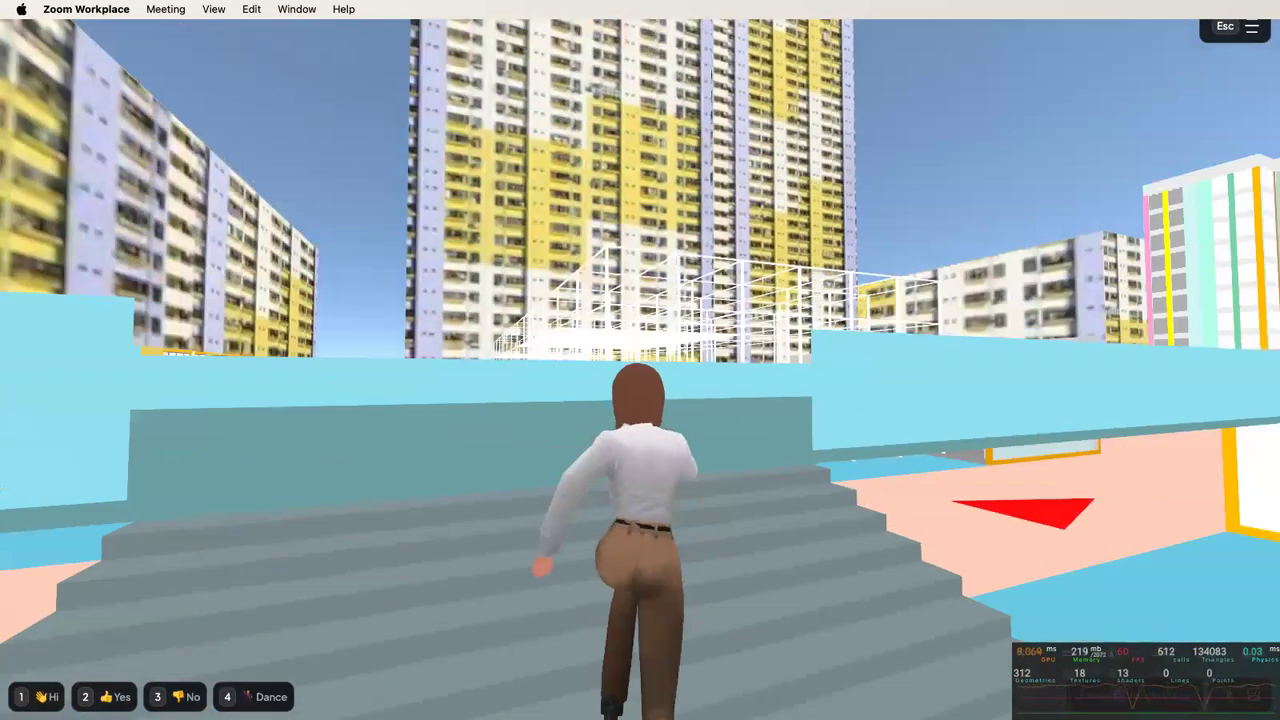
pyautogui.press('w')
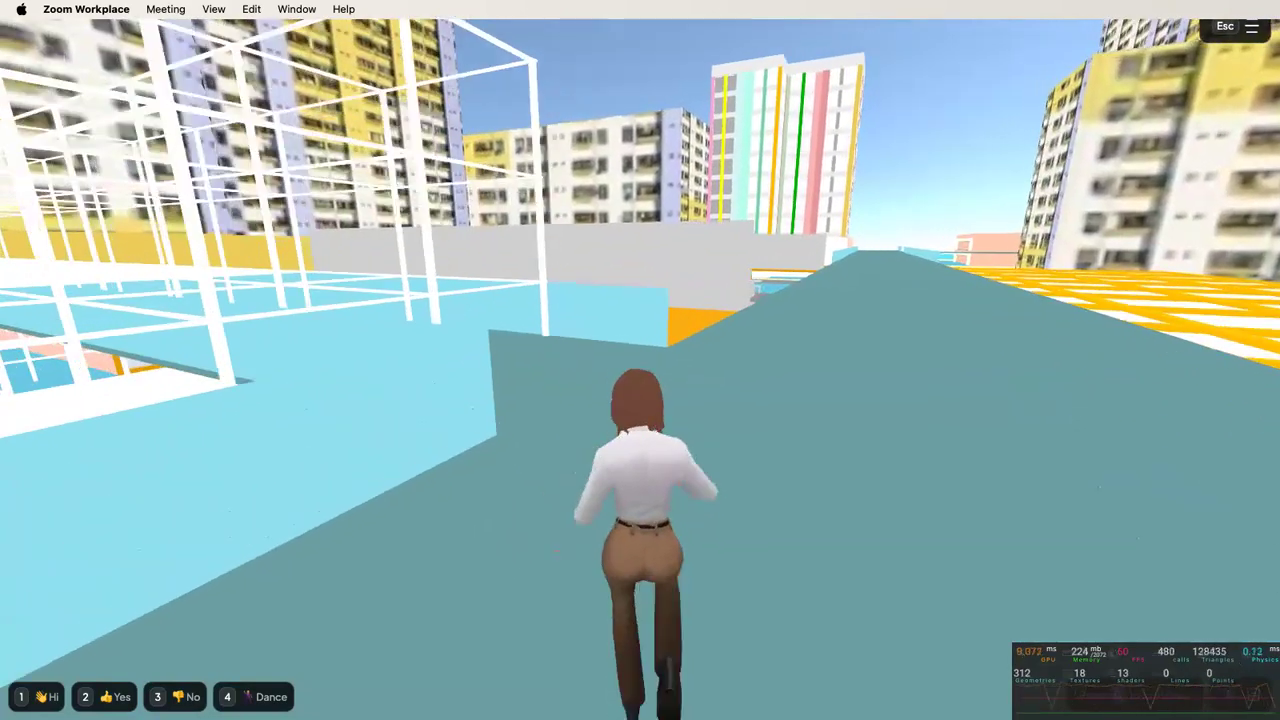
# - Try to walk the avatar between the frame structure's posts and beams from the upper walkway to test collision
pyautogui.press('w')
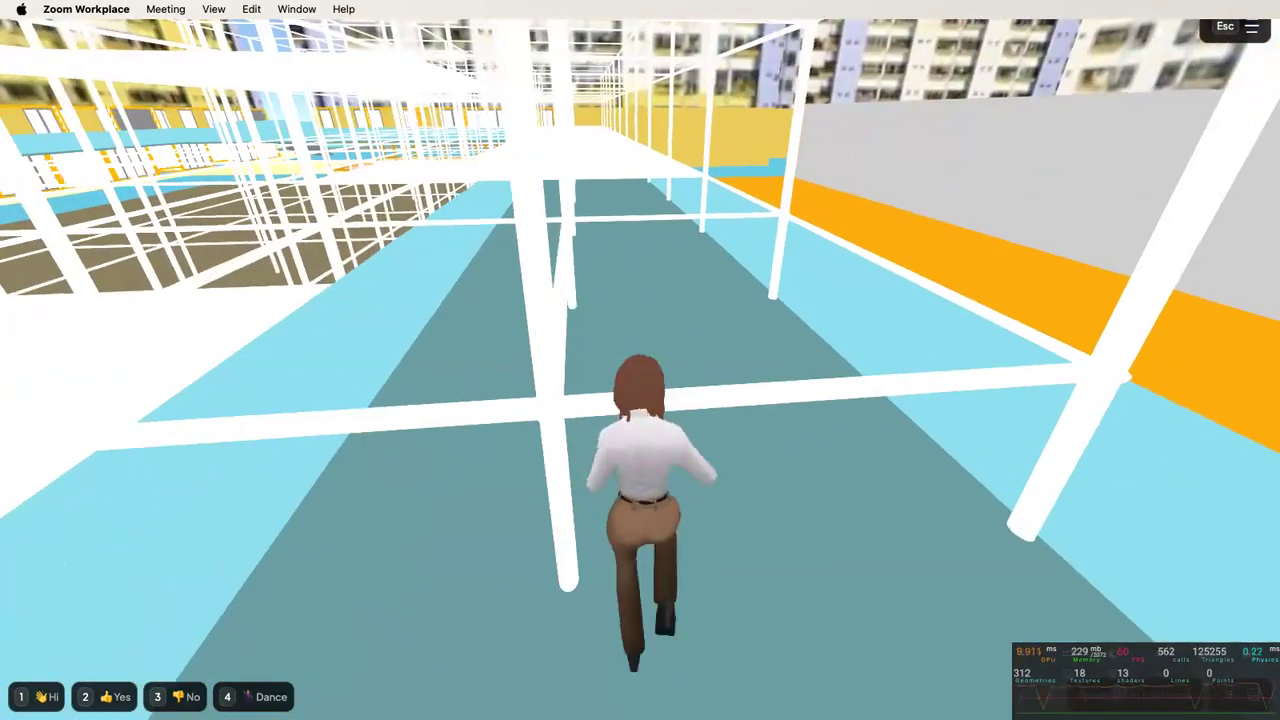
pyautogui.press('w')
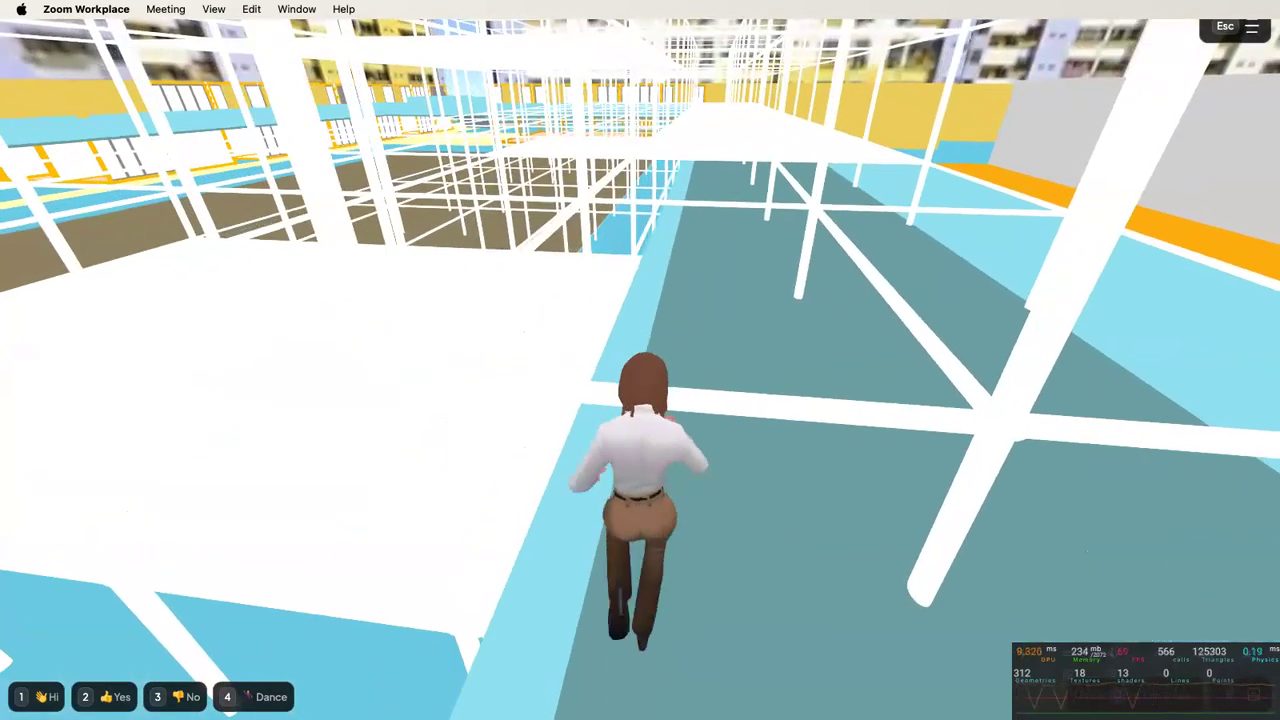
pyautogui.press('w')
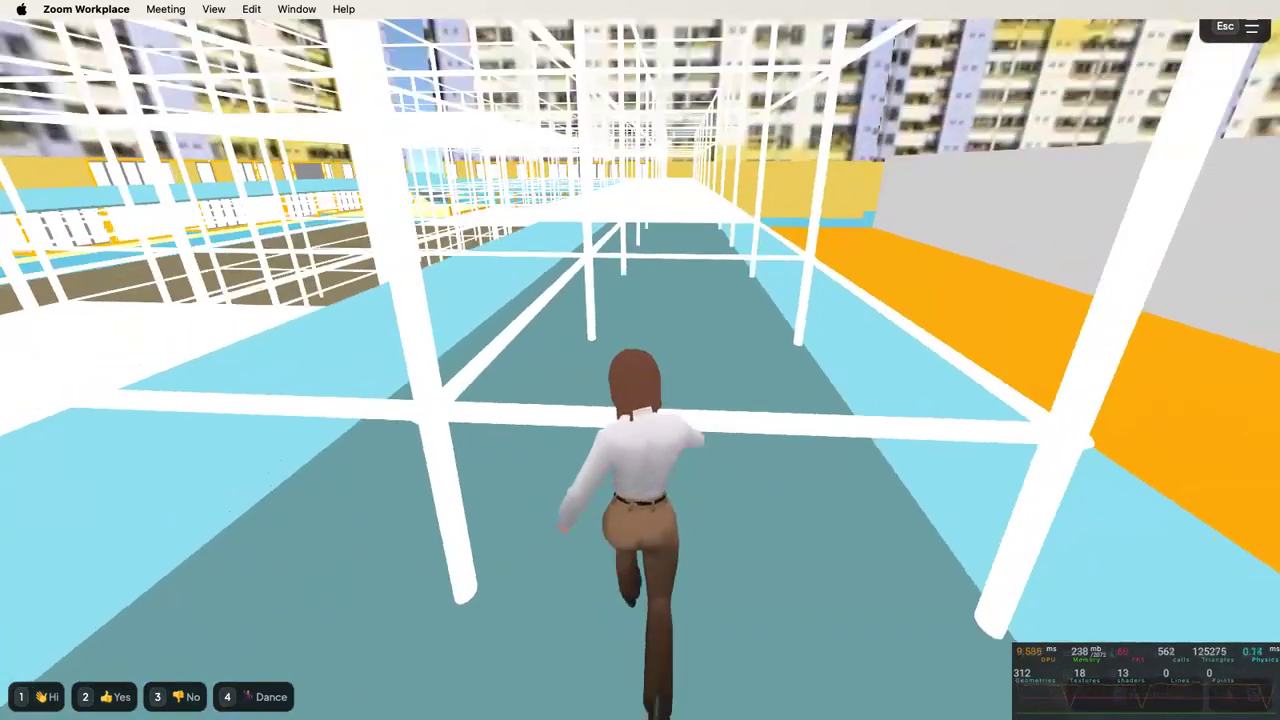
pyautogui.press('w')
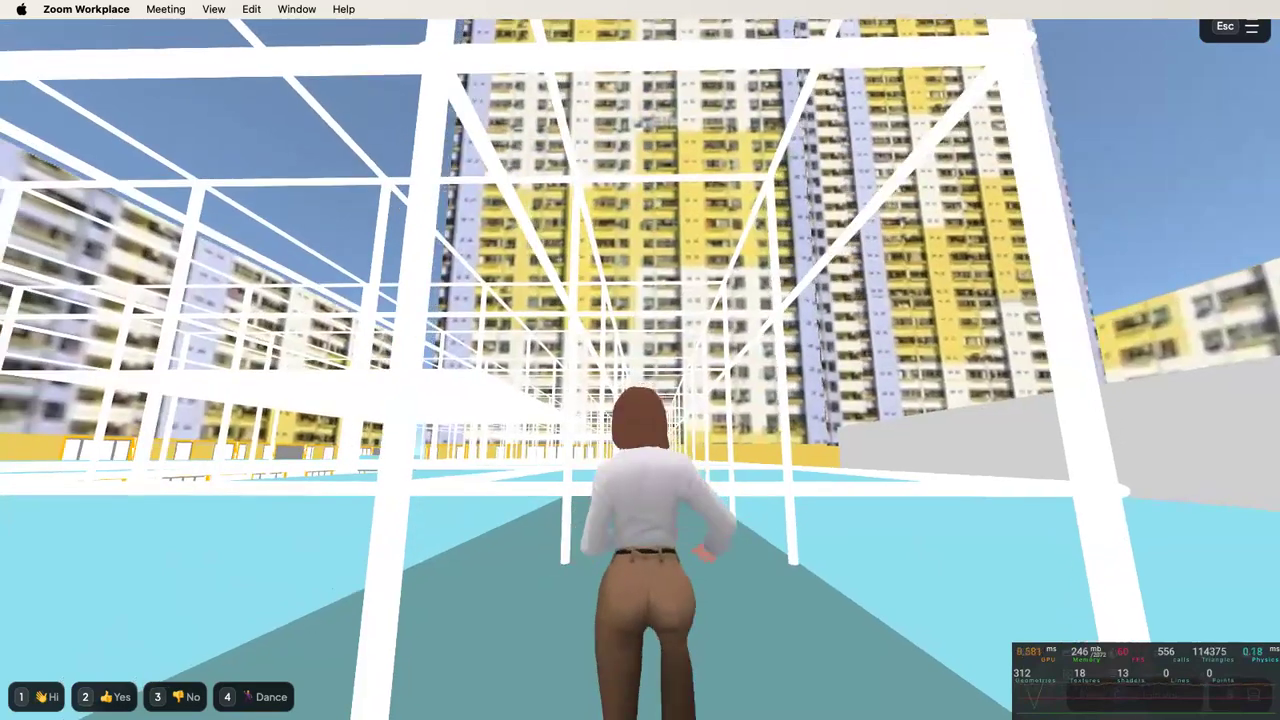
pyautogui.press('w')
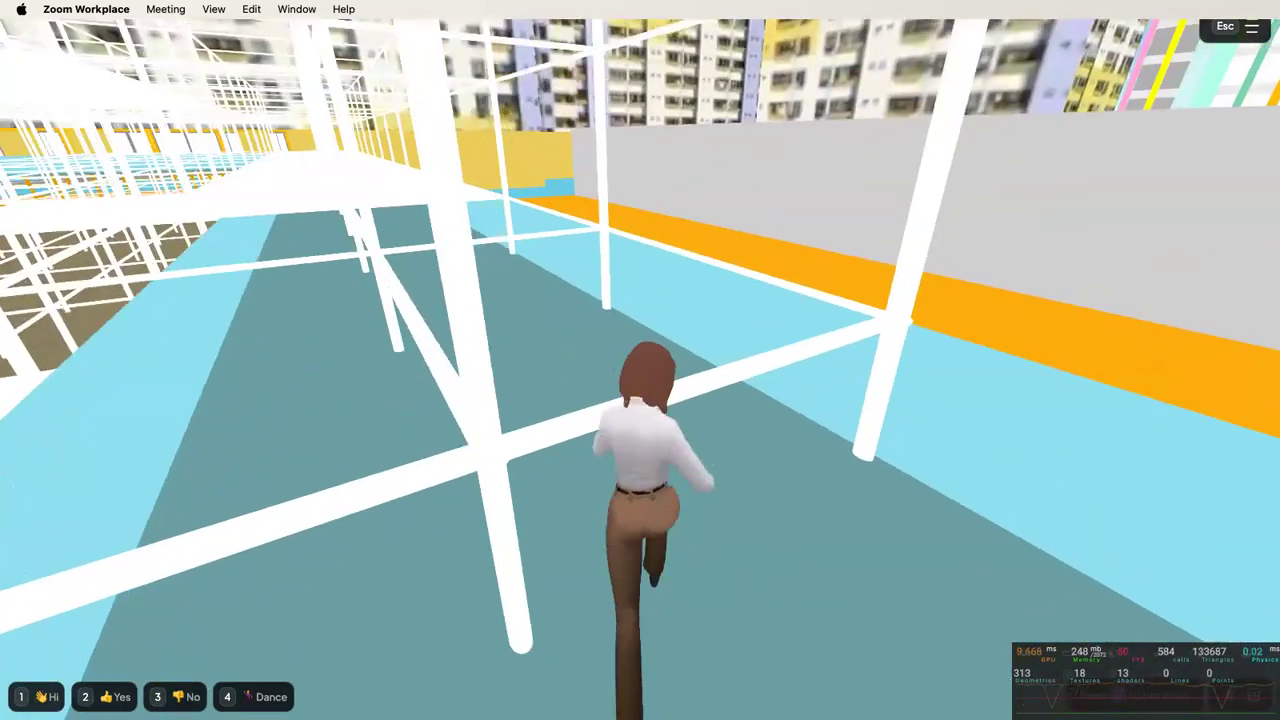
pyautogui.press('w')
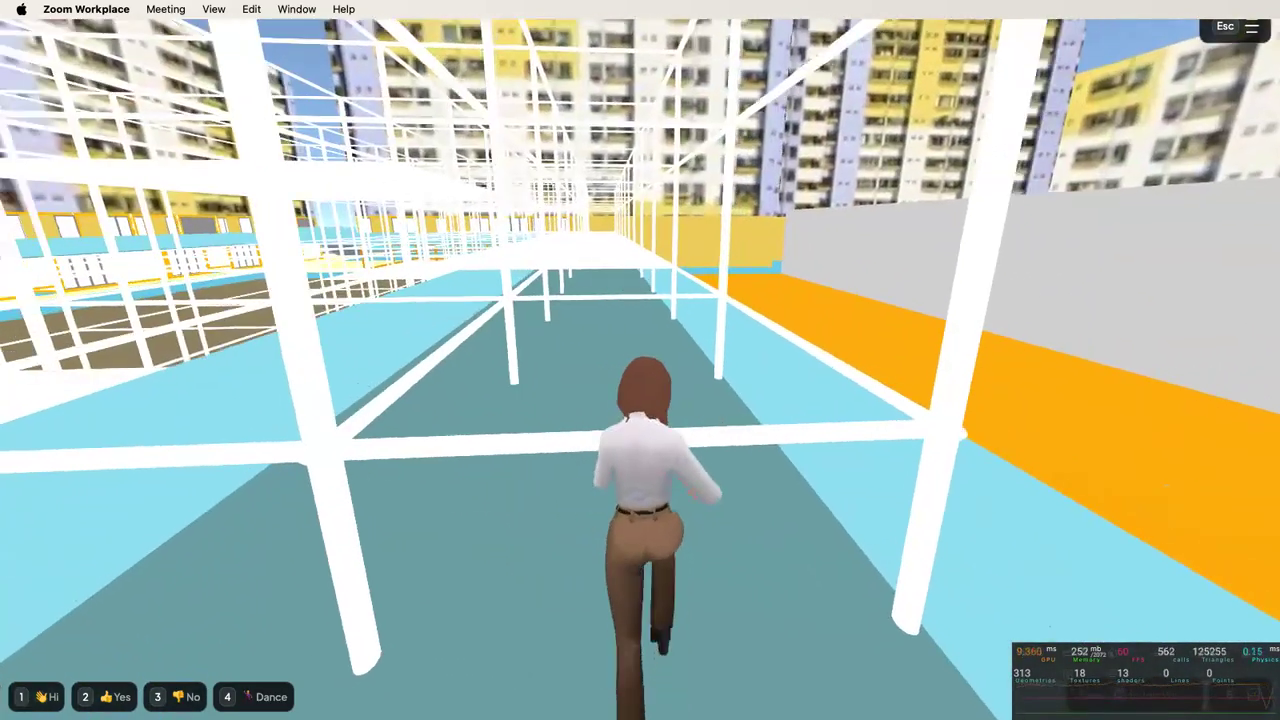
pyautogui.press('w')
pyautogui.press('w')
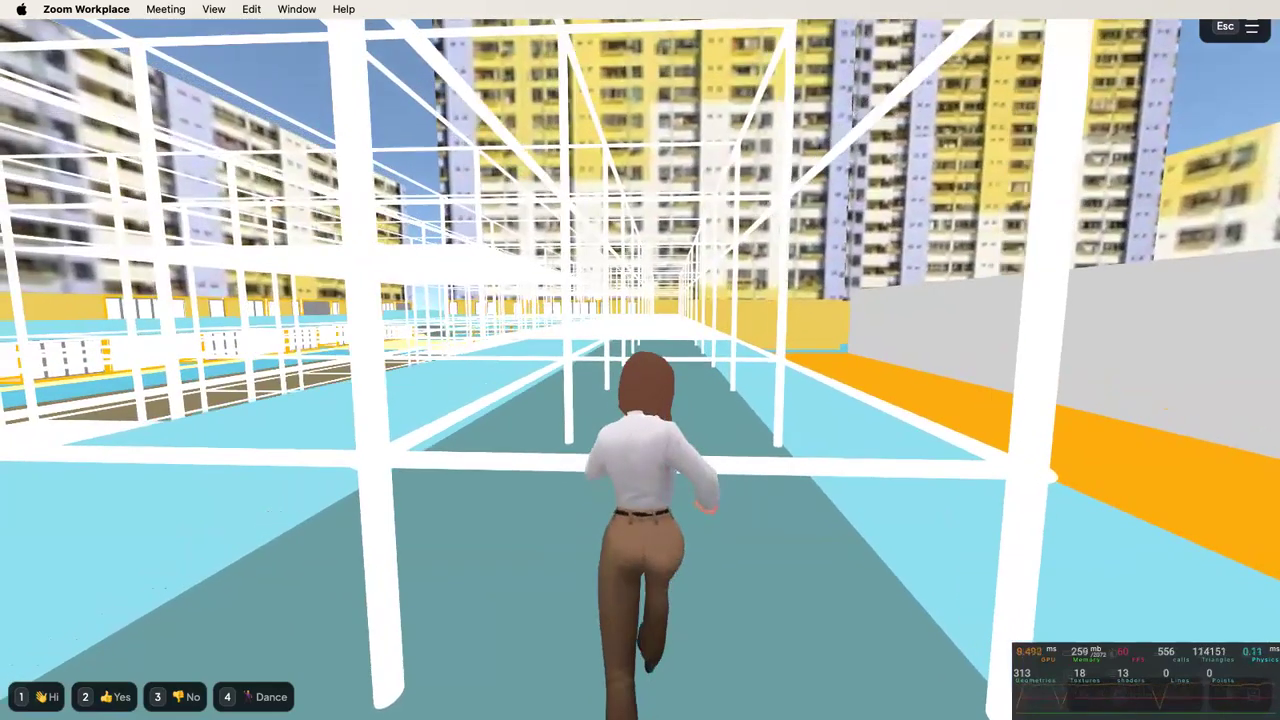
# - Bring the avatar back down the staircase and into the courtyard to inspect the frame structure from ground level
pyautogui.press('w')
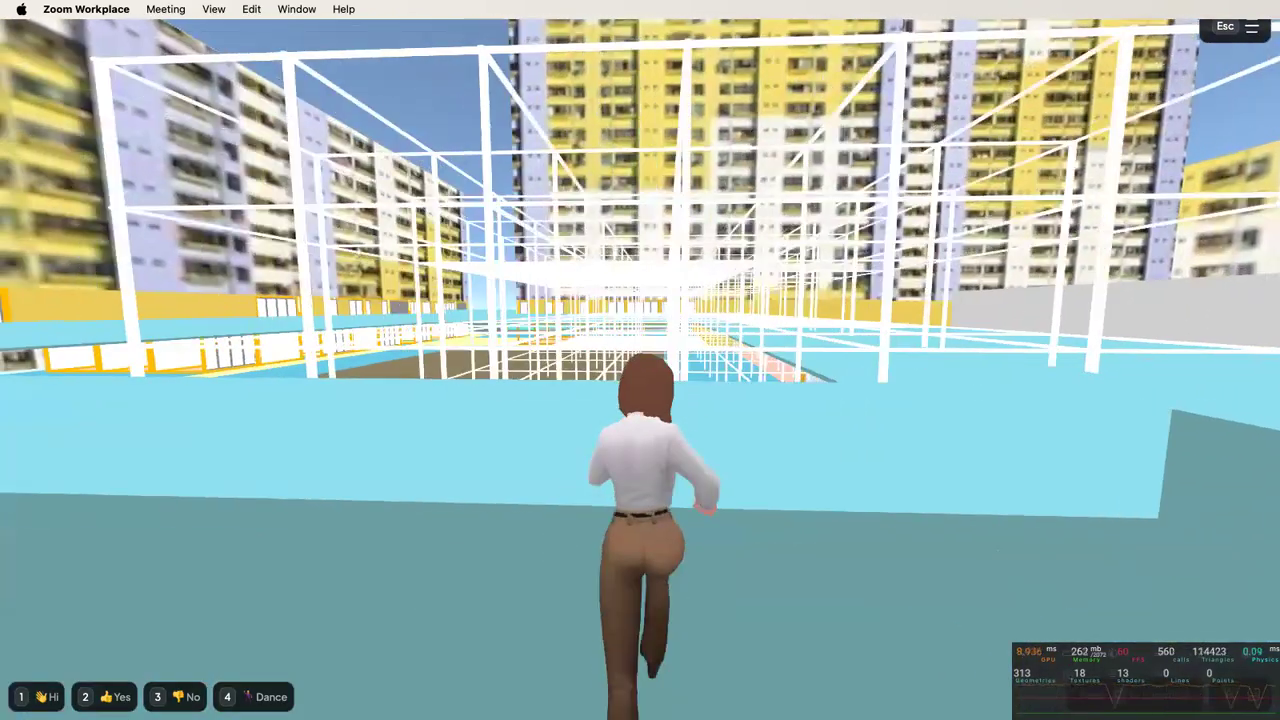
pyautogui.press('w')
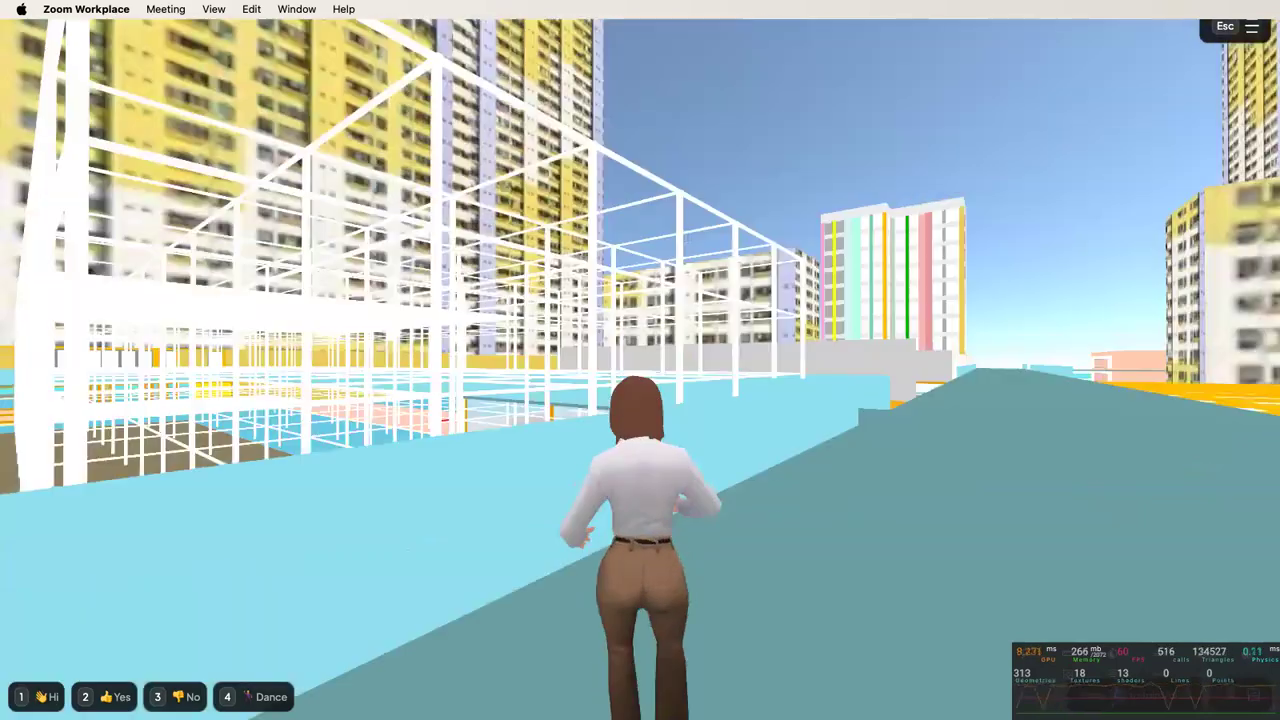
pyautogui.press('w')
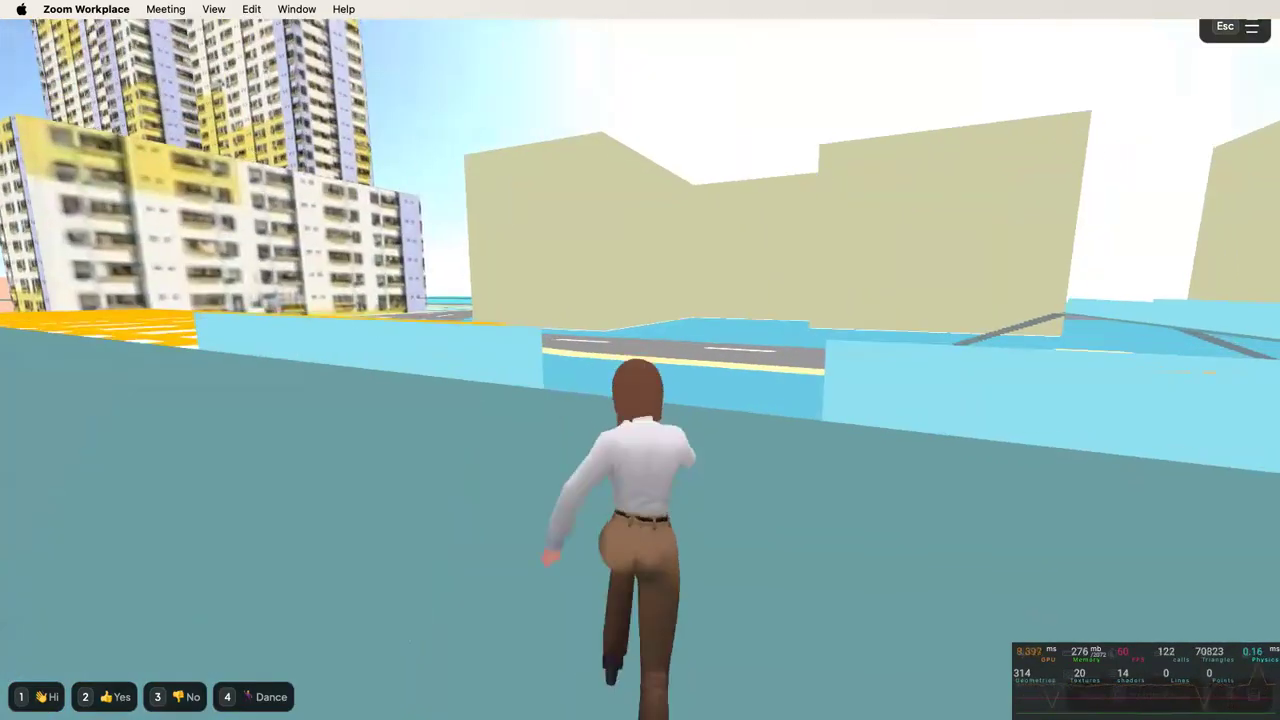
pyautogui.press('w')
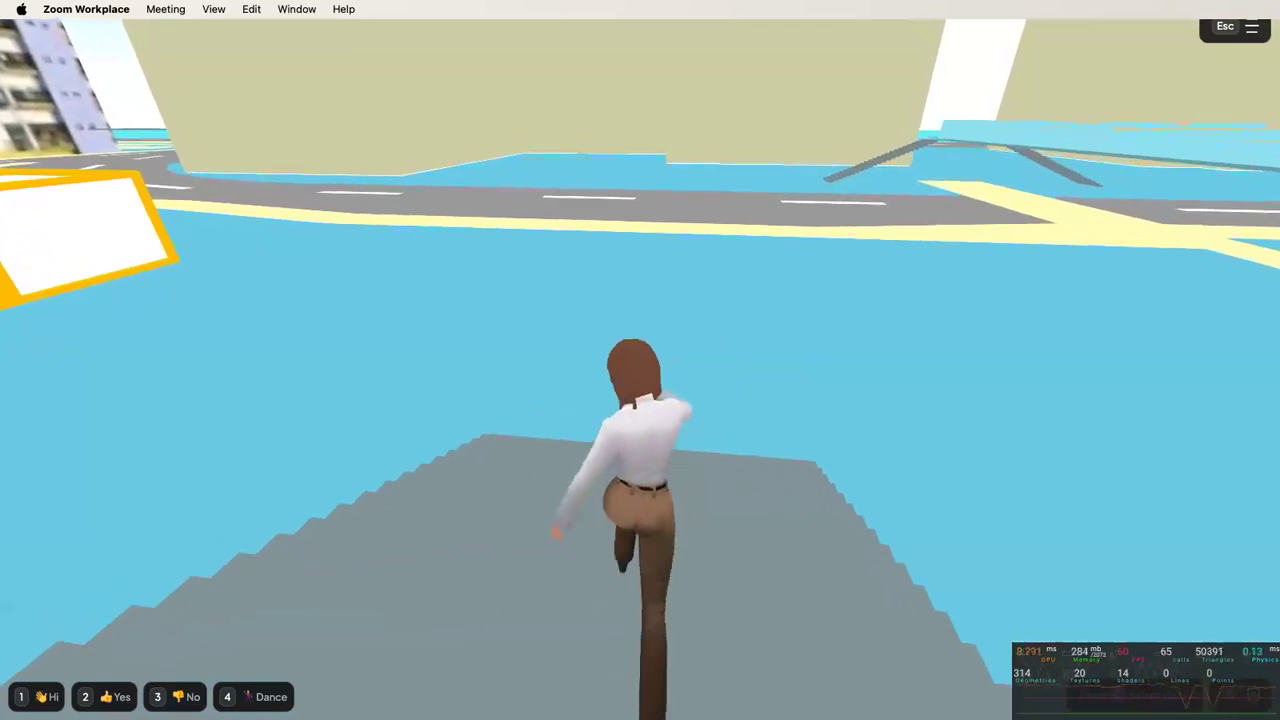
pyautogui.press('w')
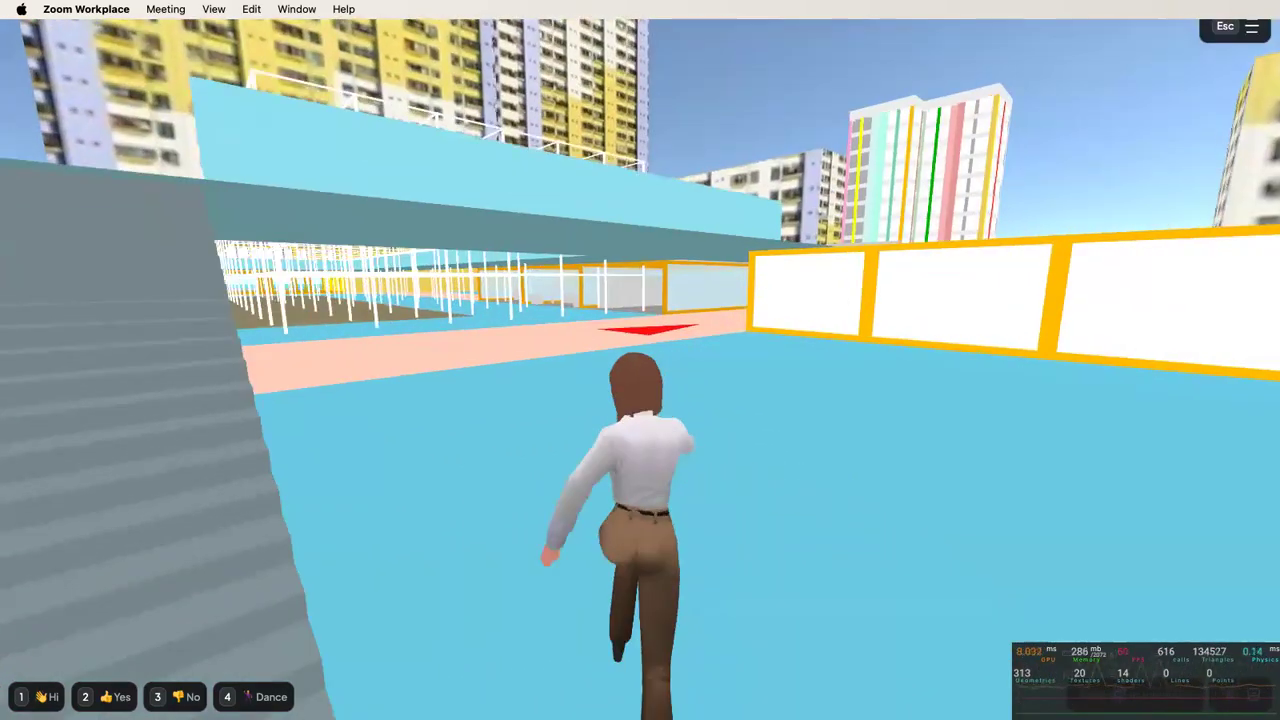
pyautogui.press('w')
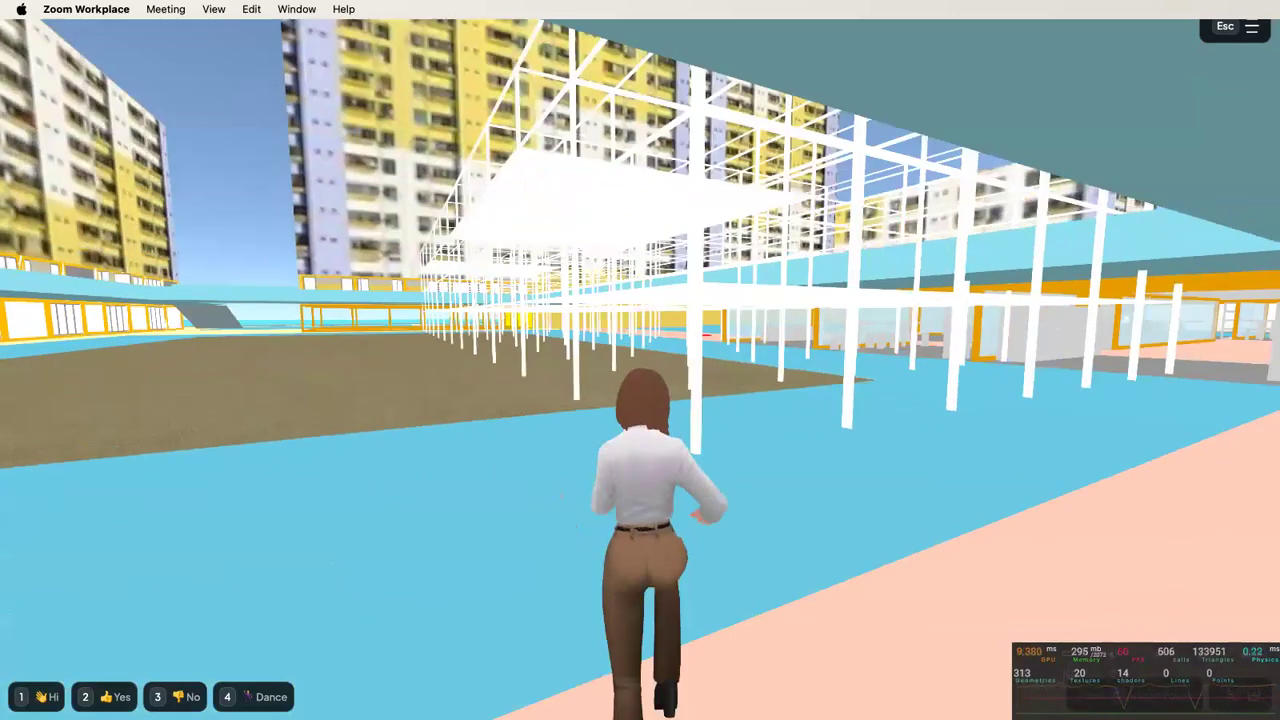
pyautogui.press('w')
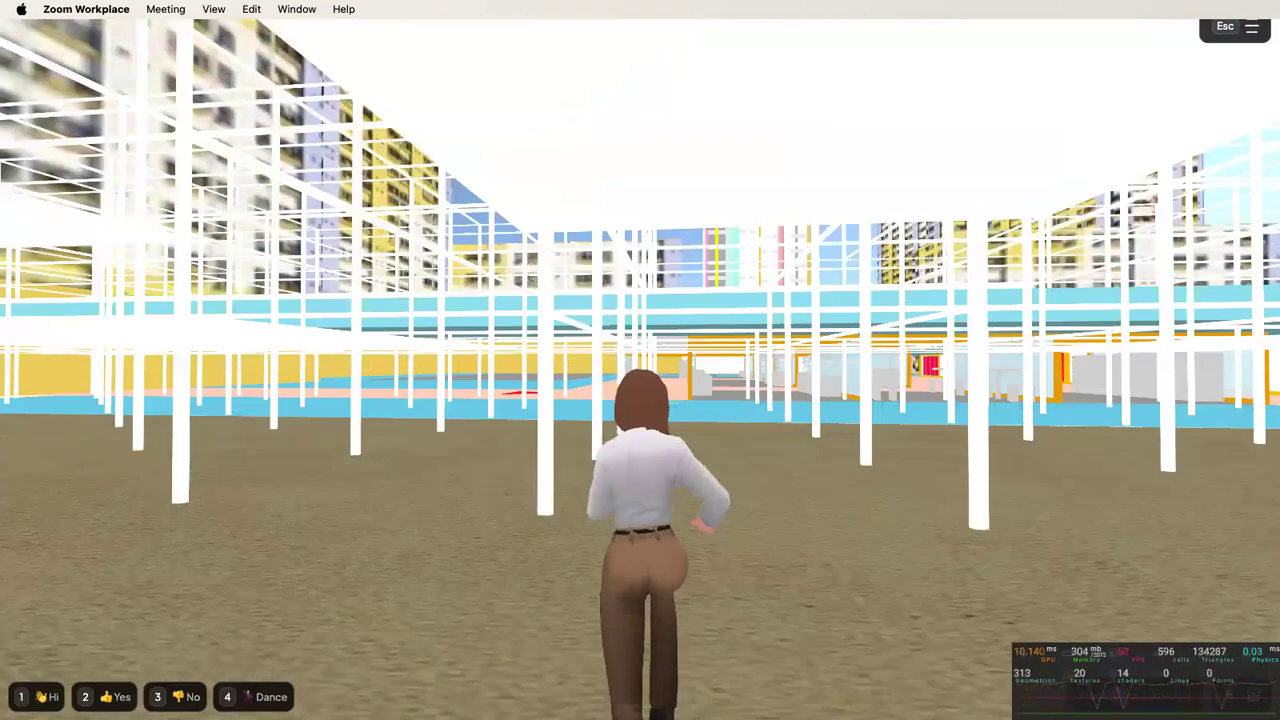
pyautogui.press('w')
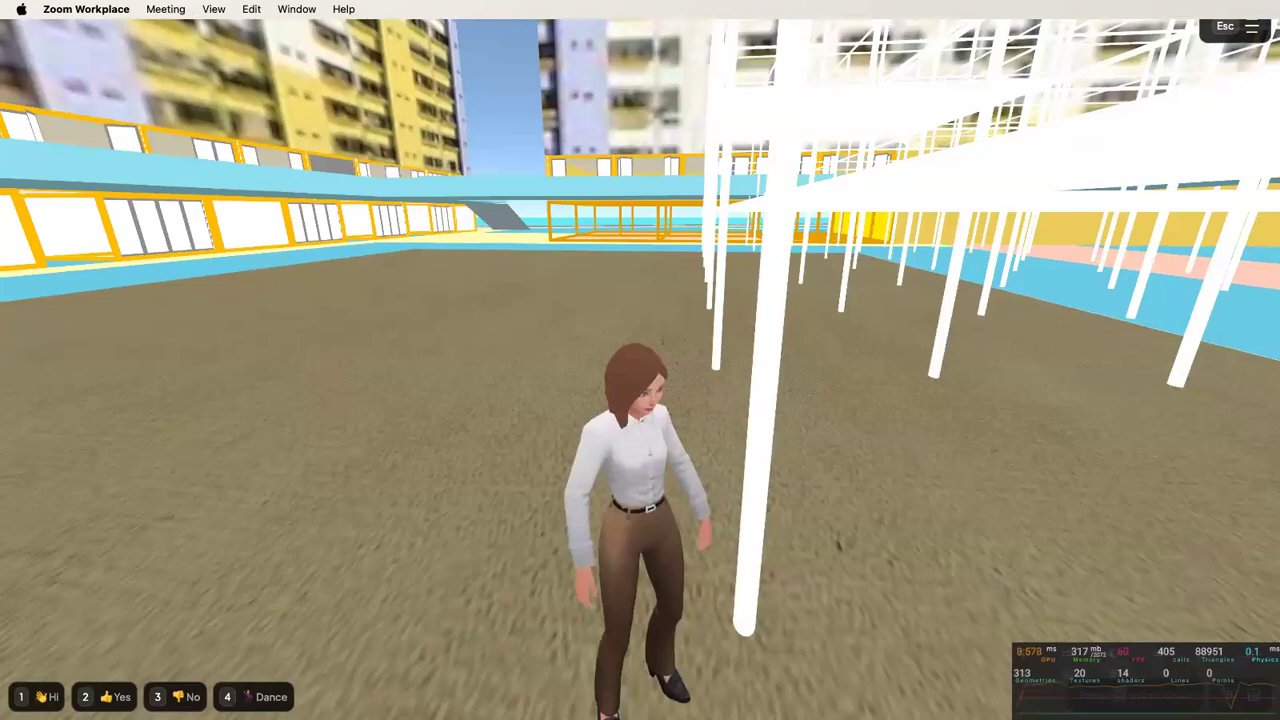
# - Walk the avatar around the white frame structure in the courtyard to check its posts and beams from several sides
pyautogui.press('w')
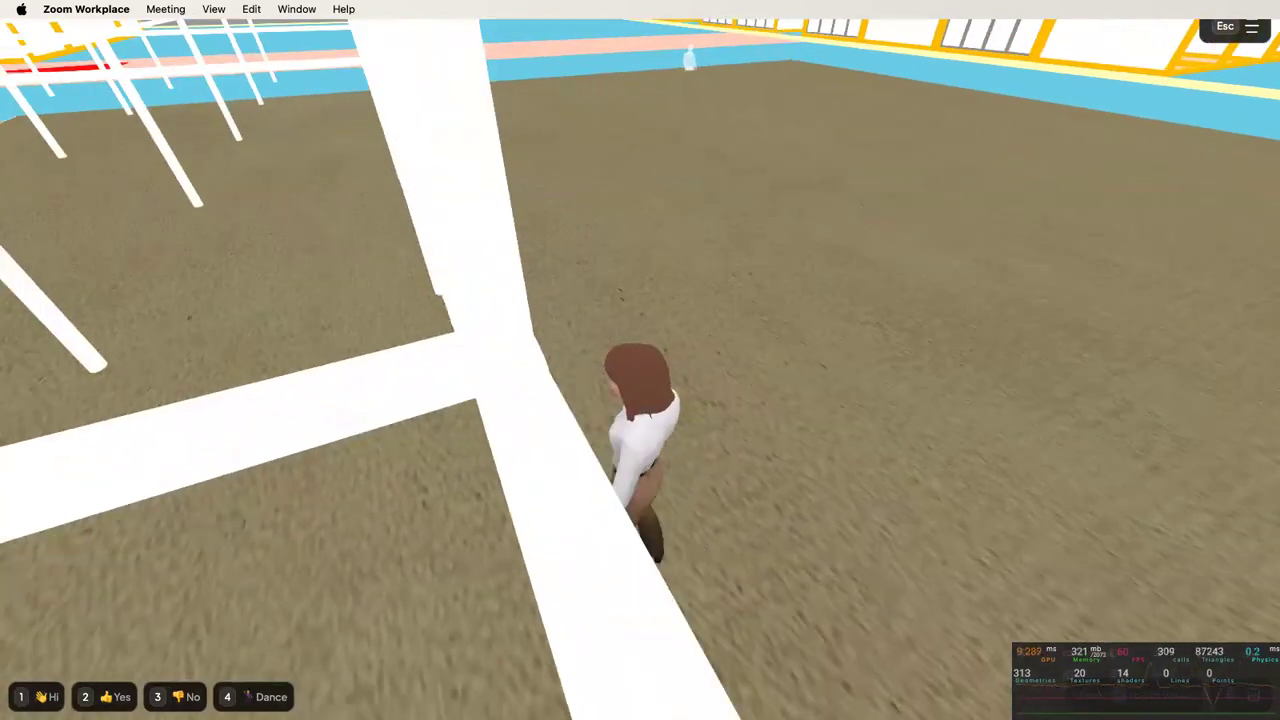
pyautogui.press('w')
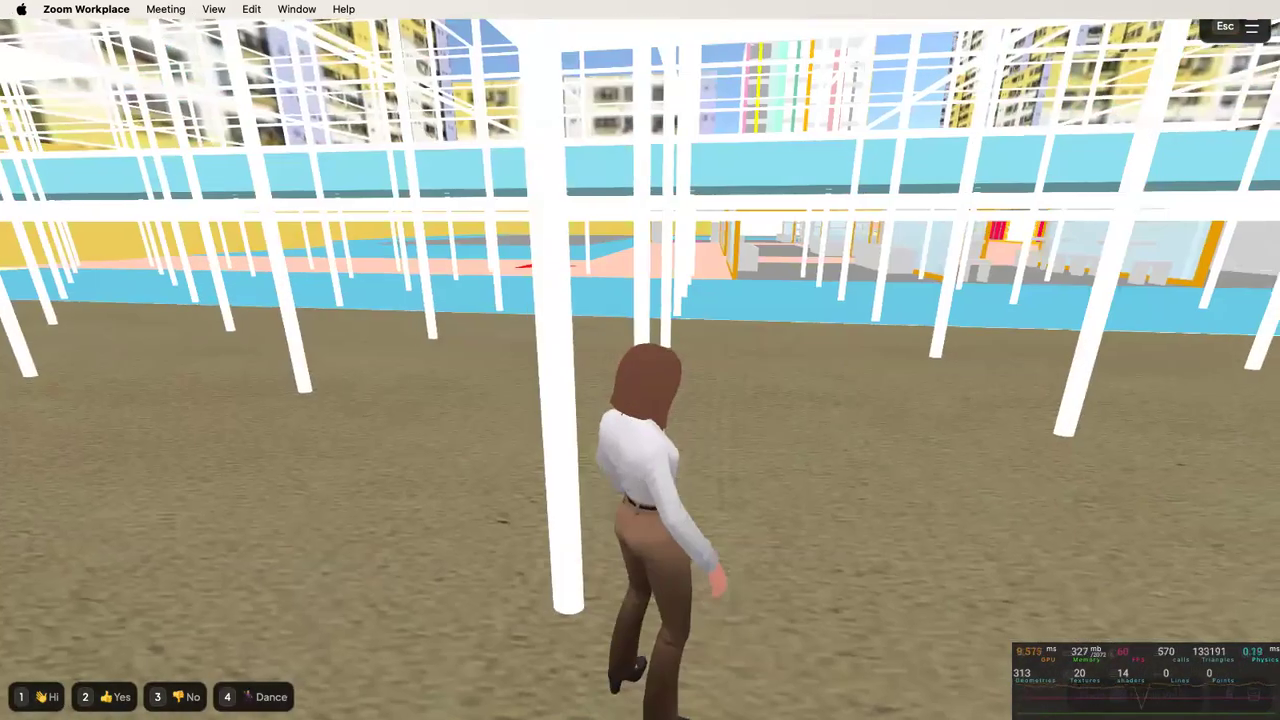
pyautogui.press('w')
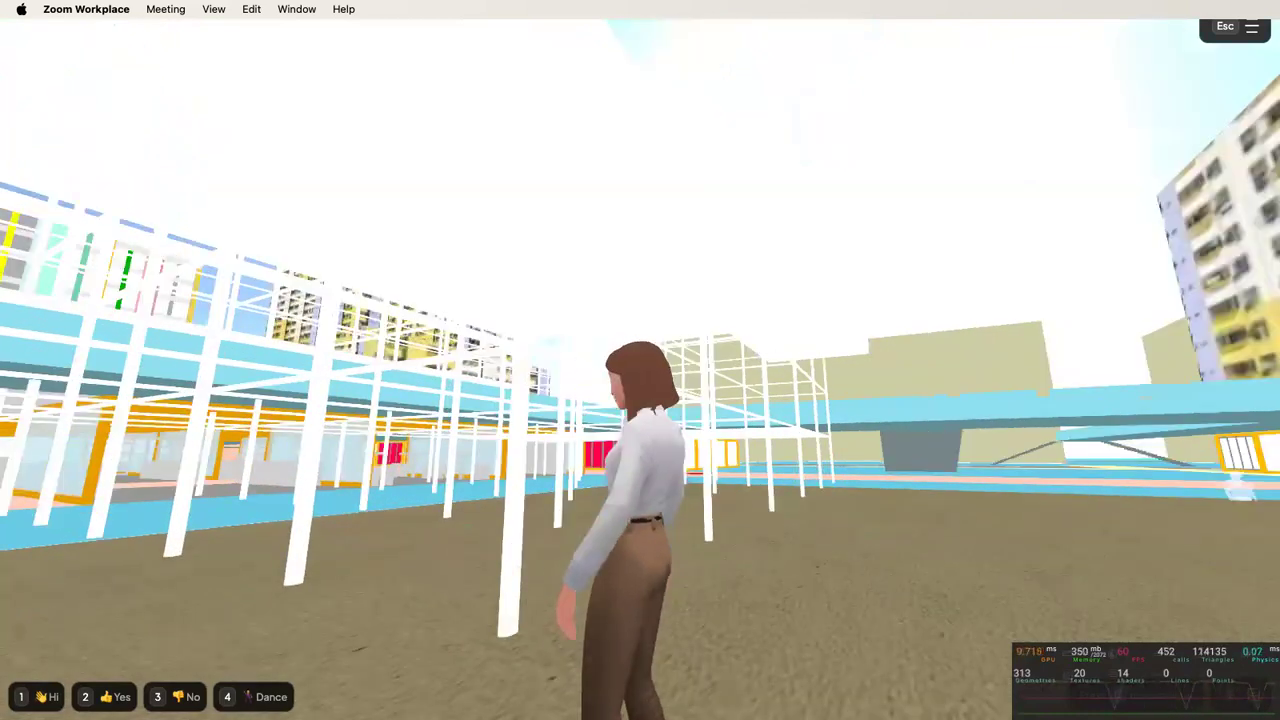
pyautogui.press('w')
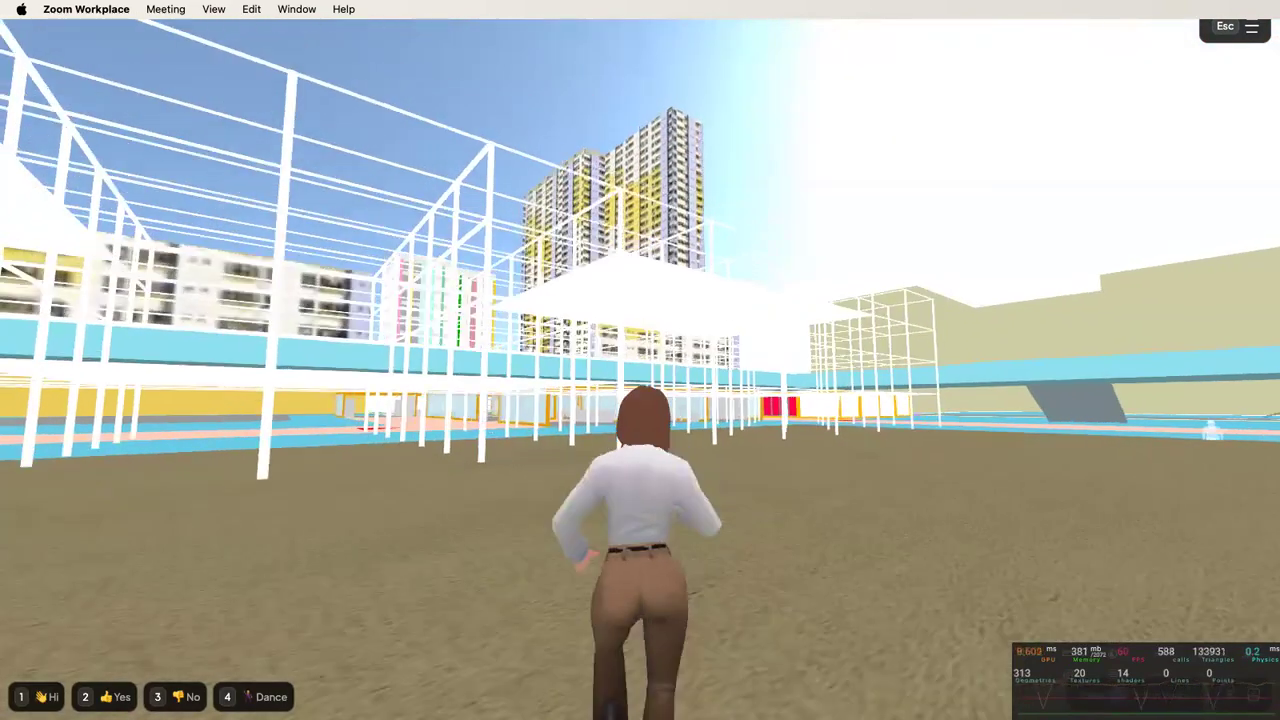
# - Leave the scene playback and return to the metaJMC10 C 2024 project in the 8XR builder
pyautogui.press('Escape')
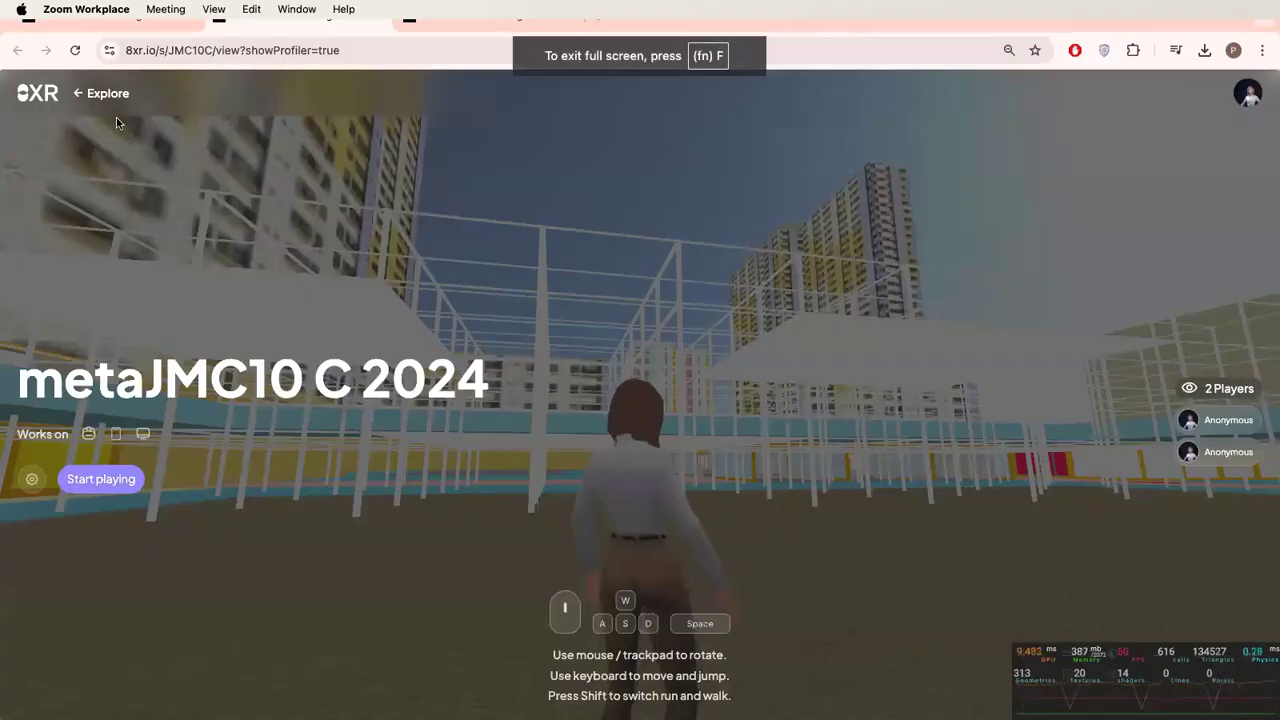
pyautogui.click(122, 22)
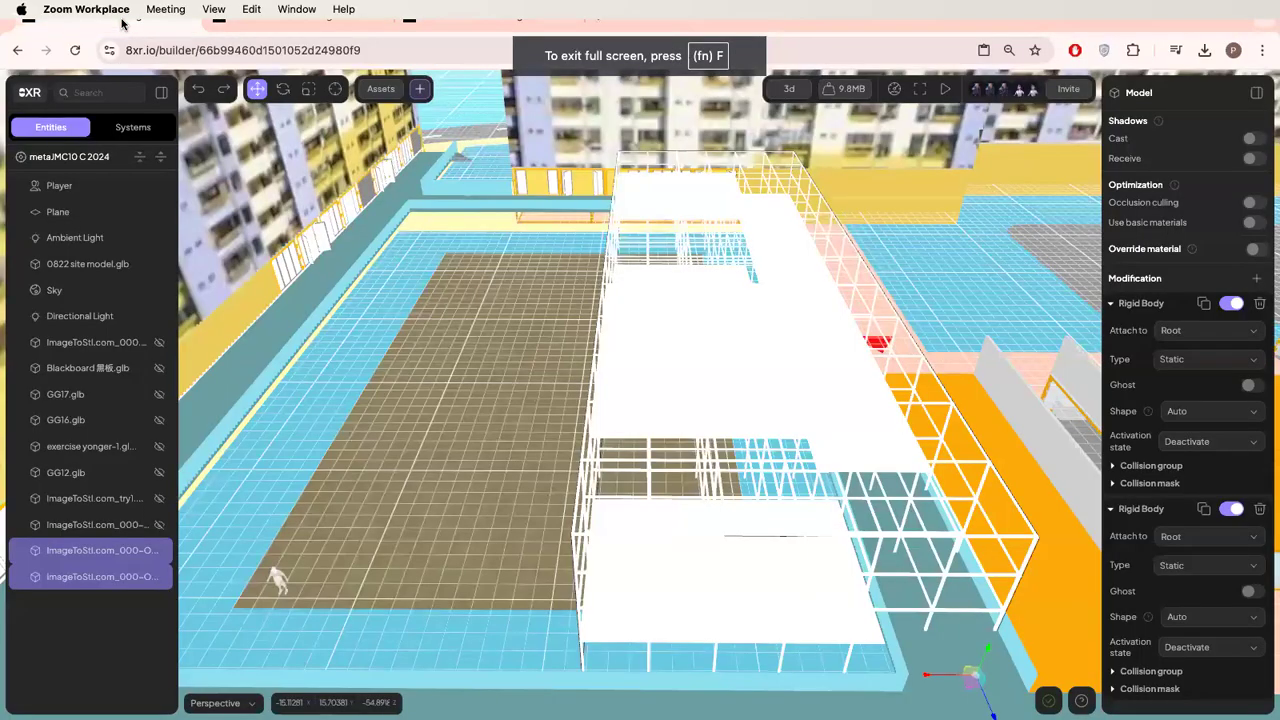